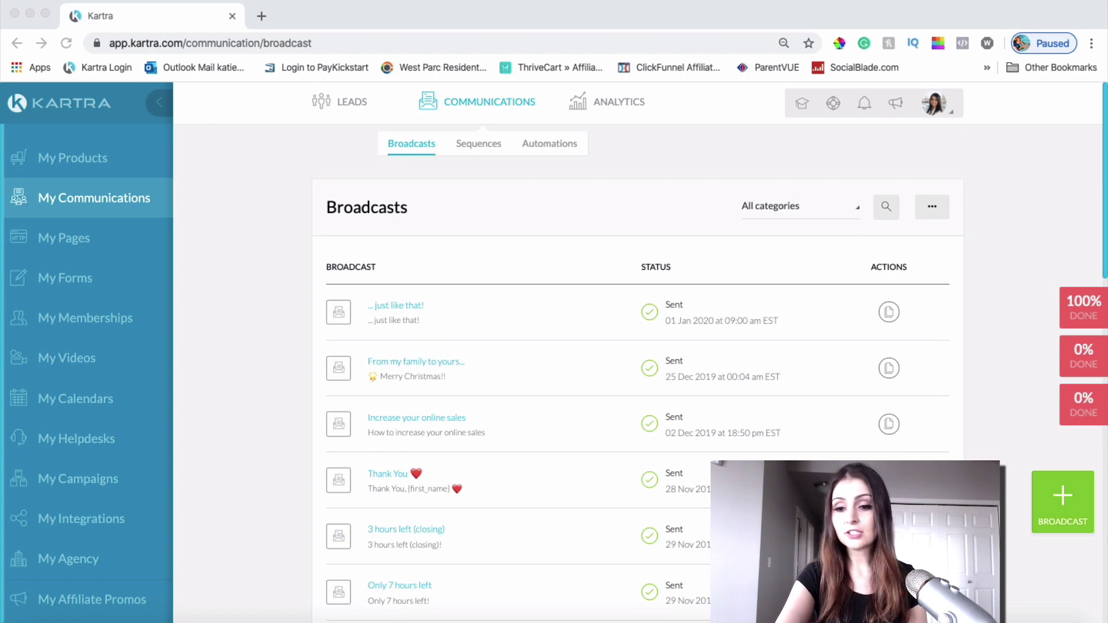
# Step: Create a broadcast named 'Creating a Custom E-Template in Kartra' under the All Subscribers category
pyautogui.click(1059, 505)
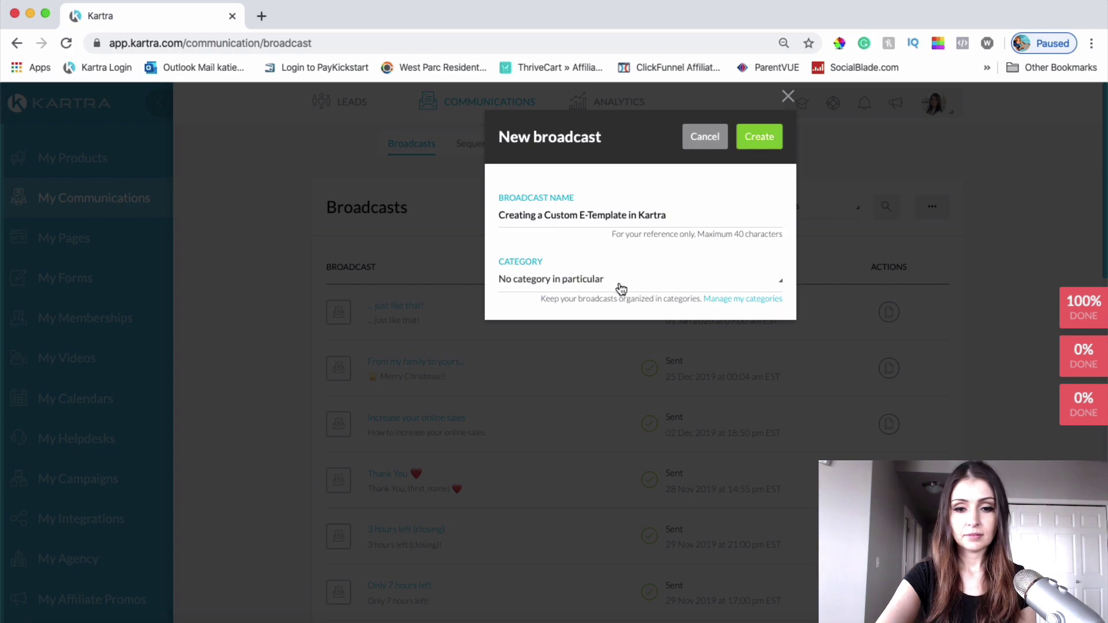
pyautogui.click(619, 284)
pyautogui.click(581, 353)
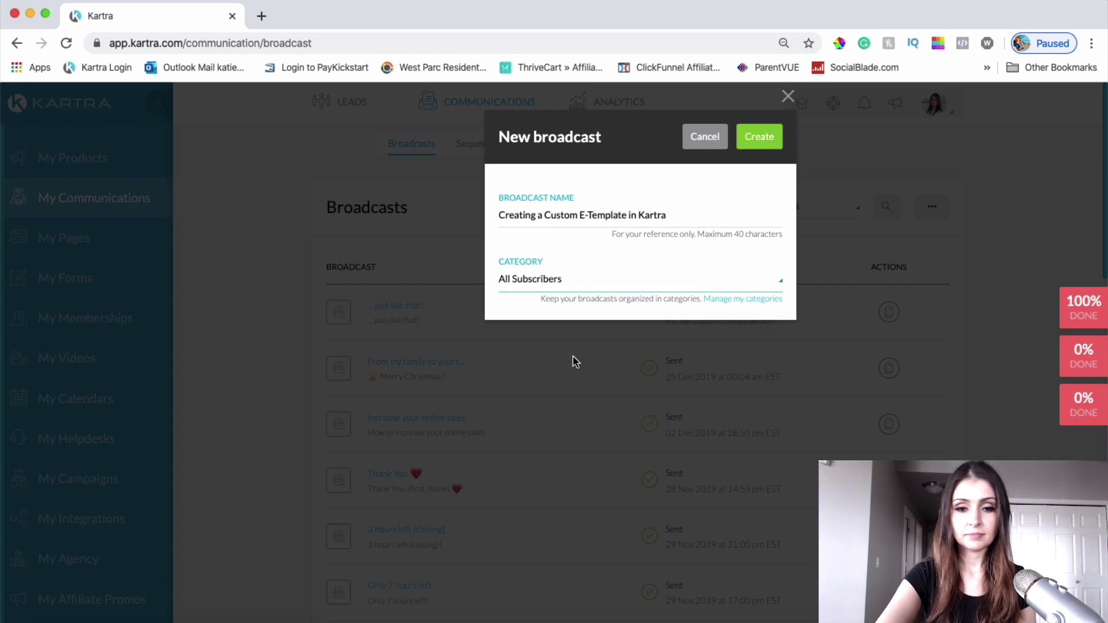
pyautogui.click(760, 142)
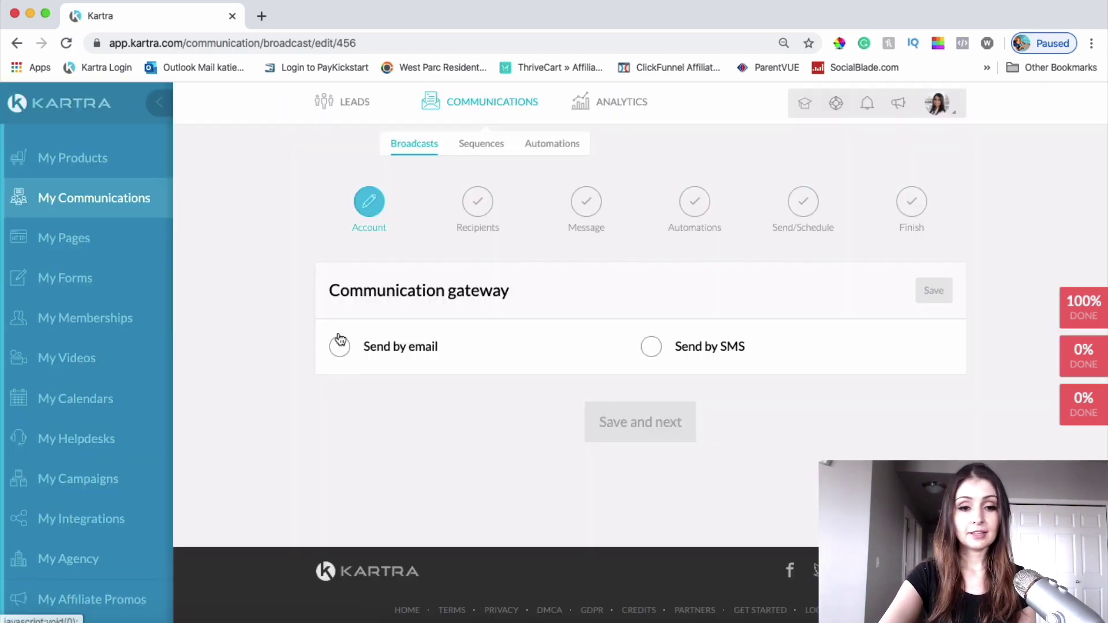
# Step: Send by email, using another saved send-from address and a pasted reply-to address, then save
pyautogui.click(336, 342)
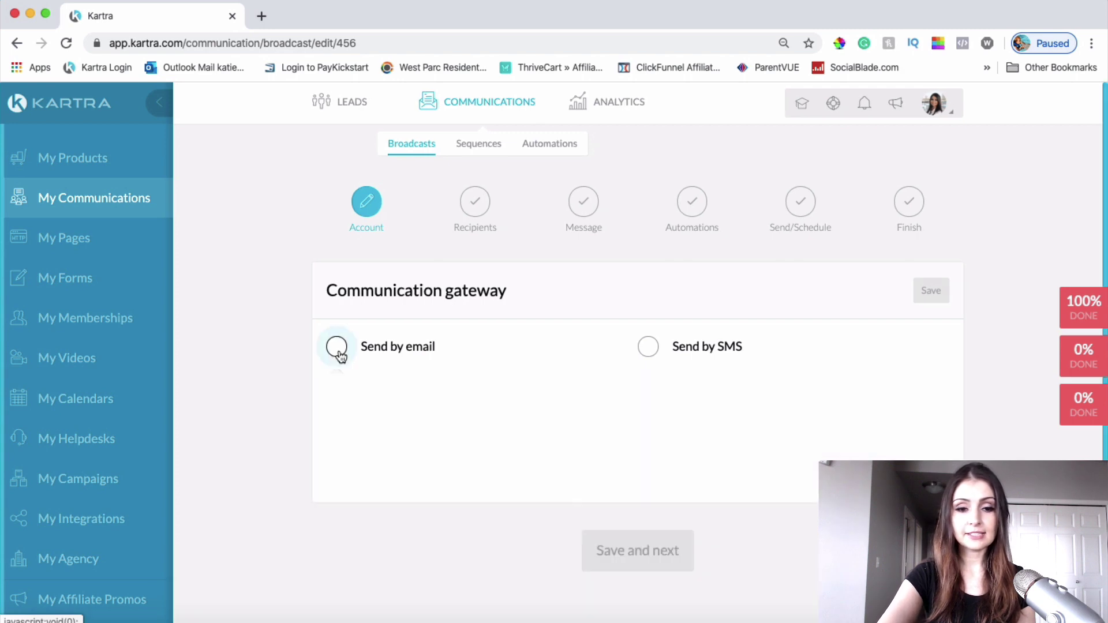
pyautogui.scroll(-3, 715, 406)
pyautogui.tripleClick(653, 357)
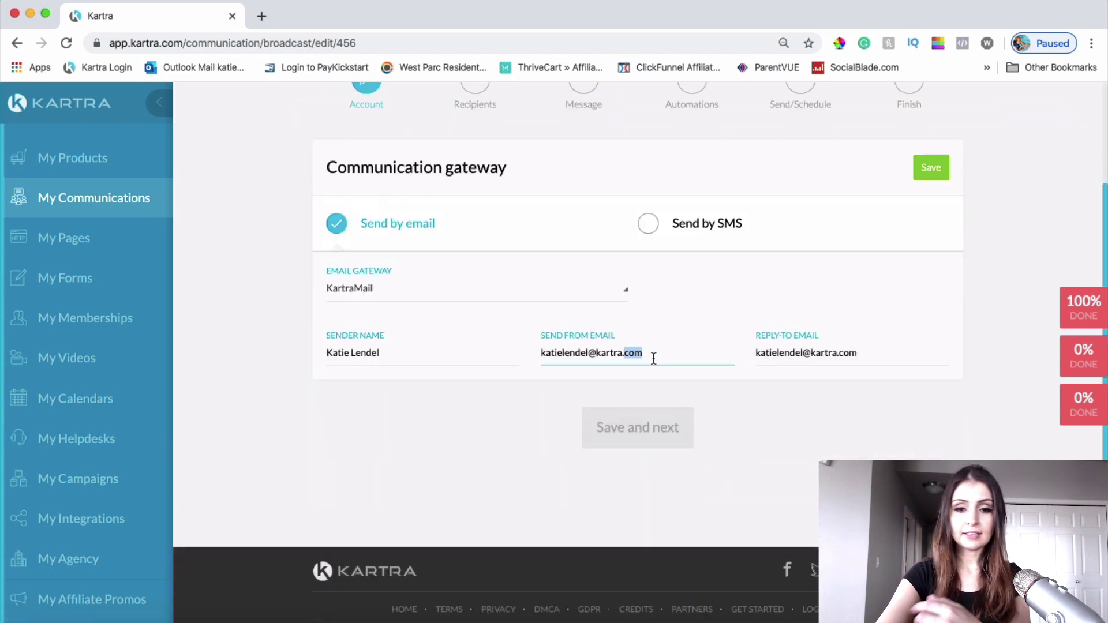
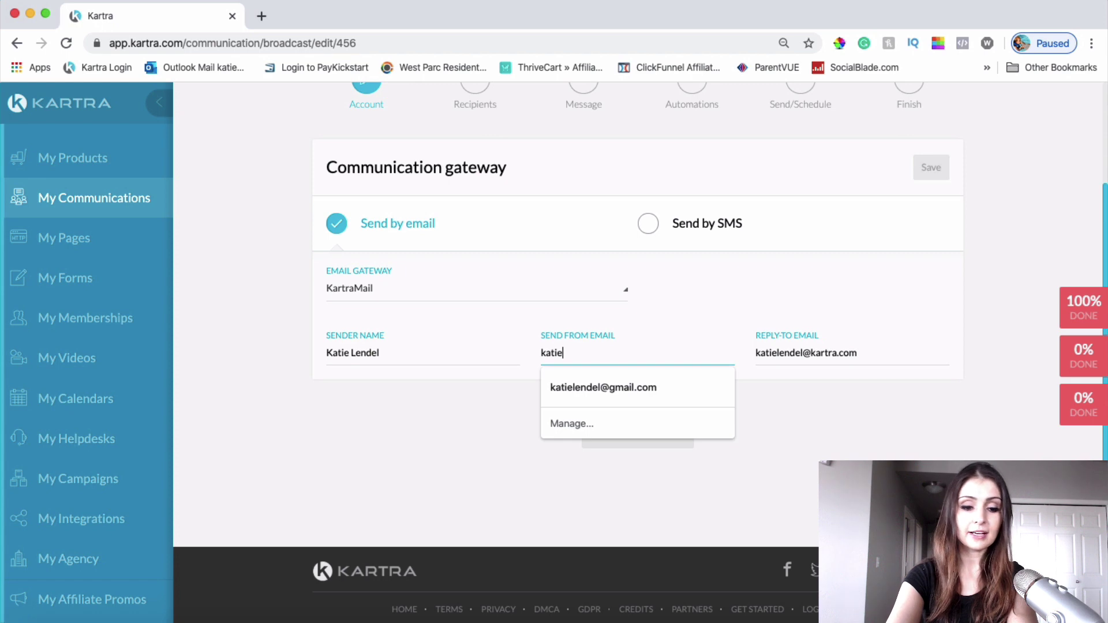
pyautogui.click(683, 387)
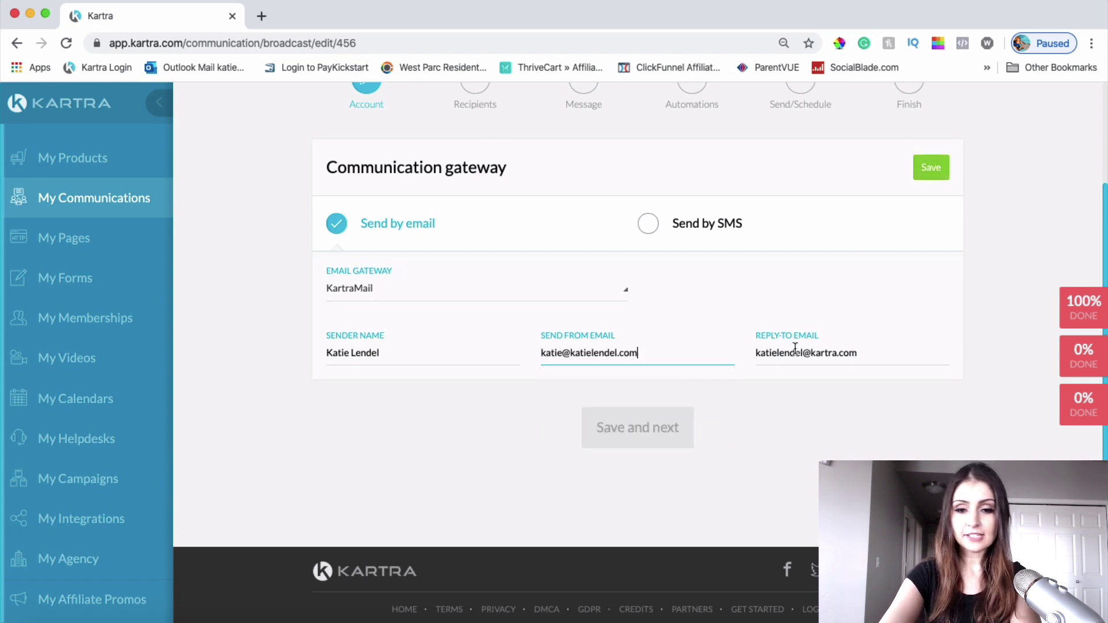
pyautogui.tripleClick(806, 353)
pyautogui.hotkey('ctrl', 'v')
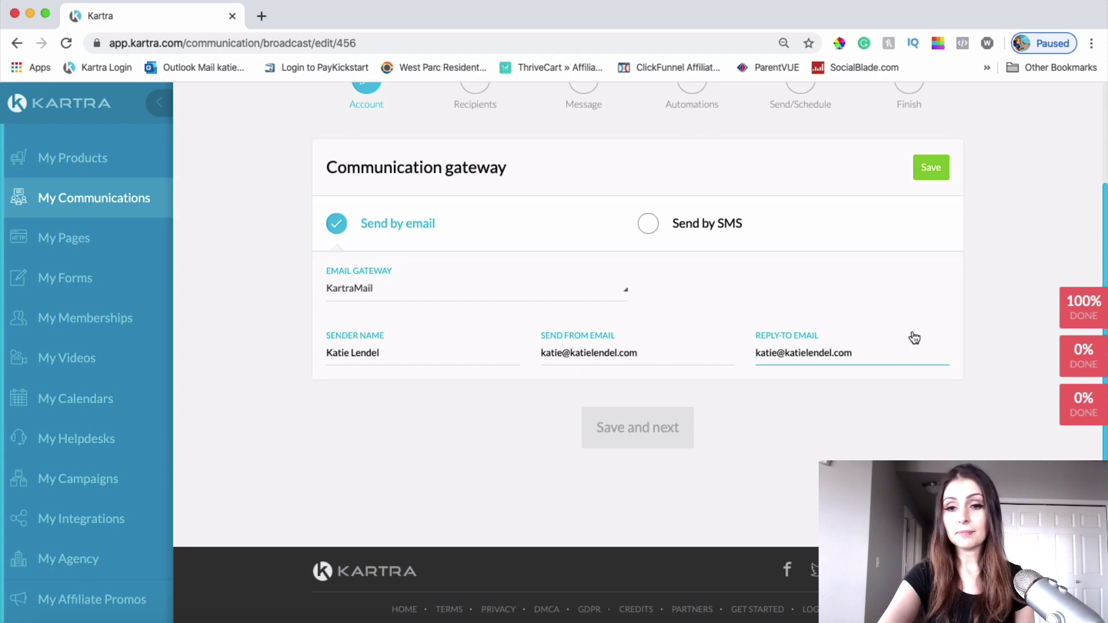
pyautogui.click(931, 167)
# Step: Add 'Everybody in my database' as the broadcast's recipients
pyautogui.click(640, 440)
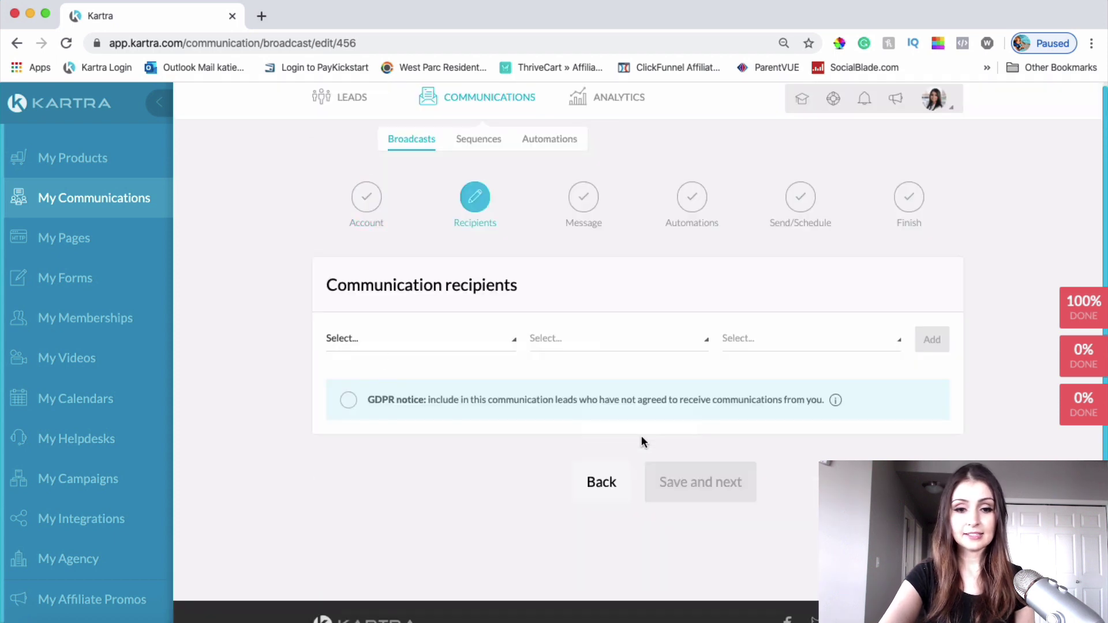
pyautogui.click(416, 337)
pyautogui.click(416, 361)
pyautogui.click(943, 348)
pyautogui.scroll(-5, 713, 445)
pyautogui.click(712, 446)
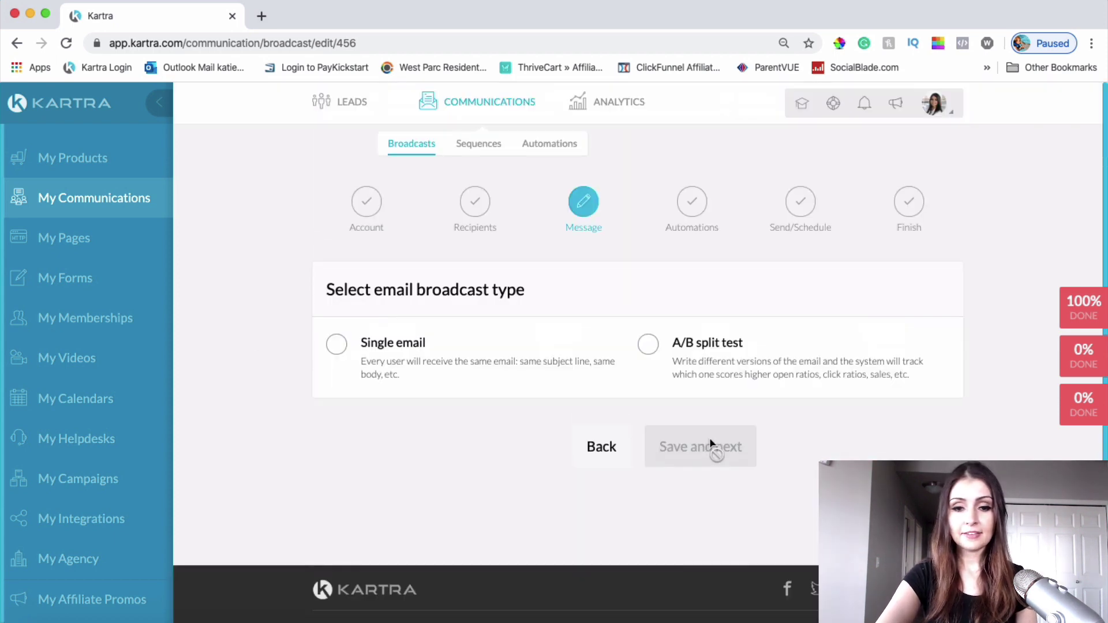
# Step: Make it a single Advanced-editor email with subject 'How To Create a Custom Email Template in Kartra'
pyautogui.click(410, 335)
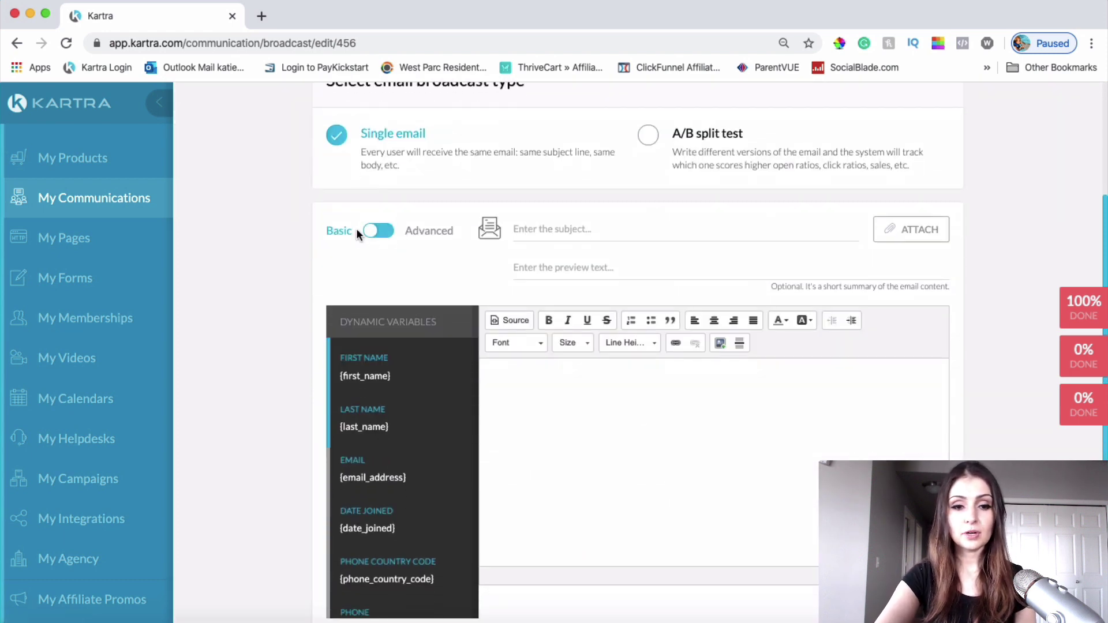
pyautogui.click(407, 231)
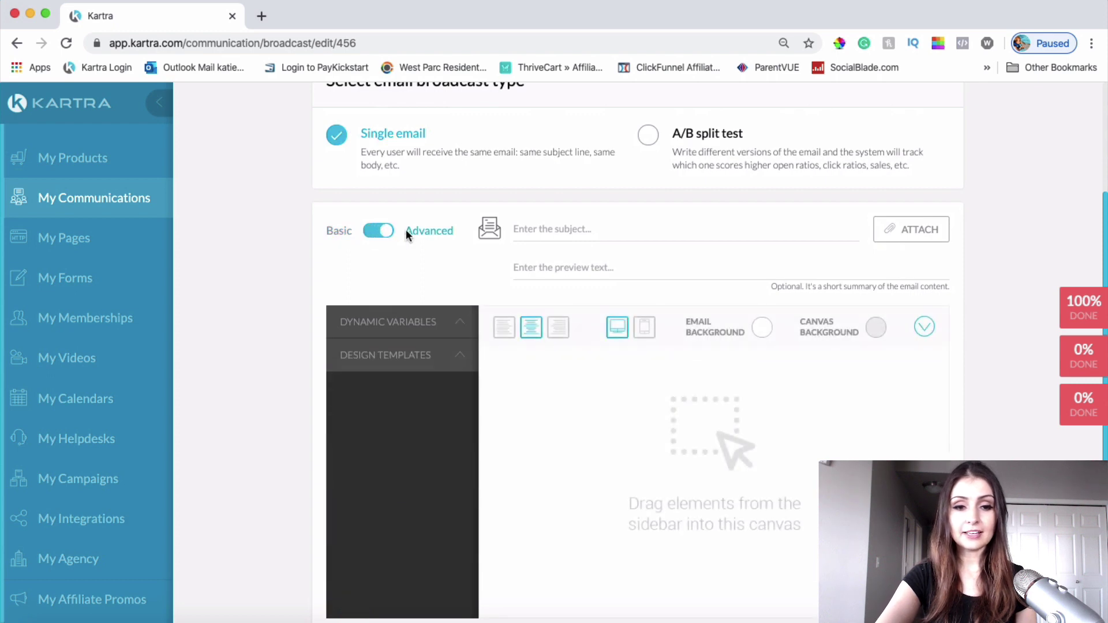
pyautogui.click(573, 229)
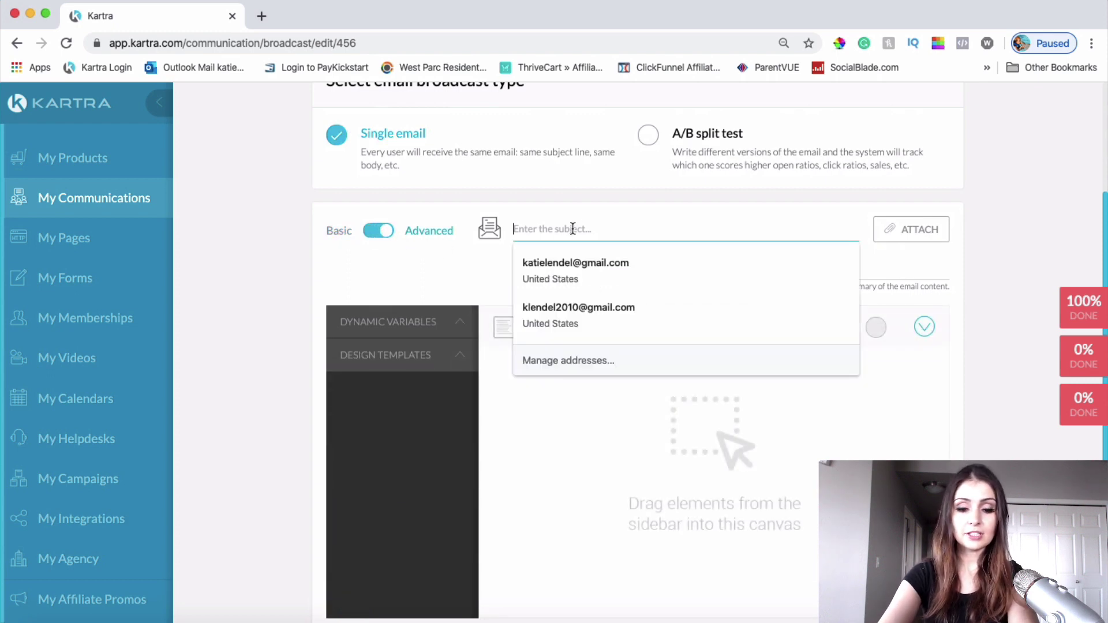
pyautogui.write('How To Create a Custom Email Template in Kartra')
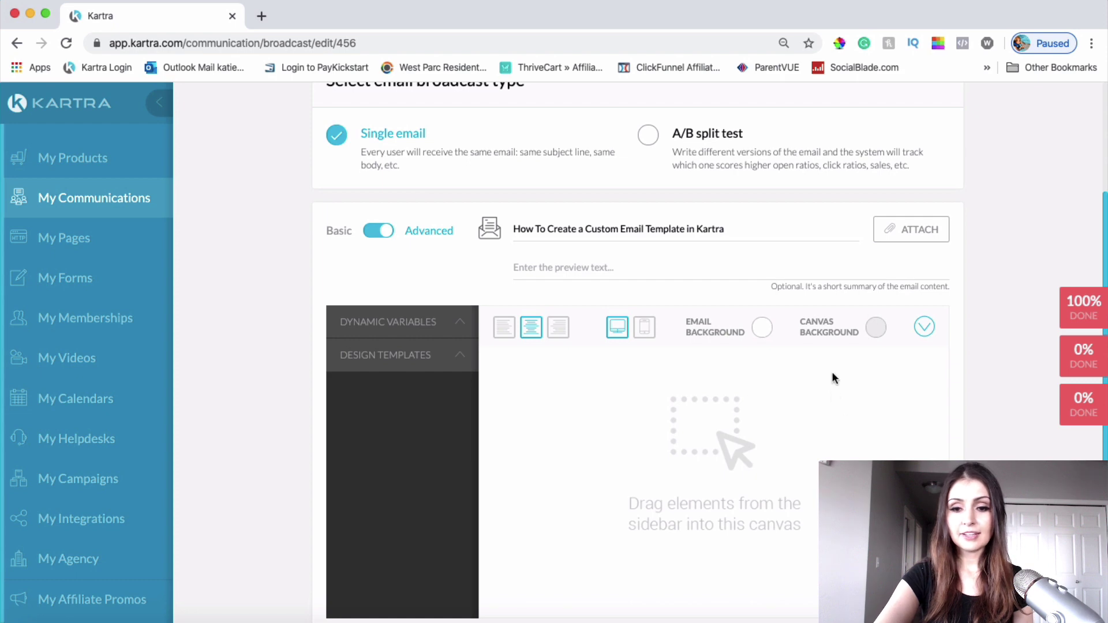
# Step: Set the canvas background colour to white and expand the Design Templates categories
pyautogui.click(877, 329)
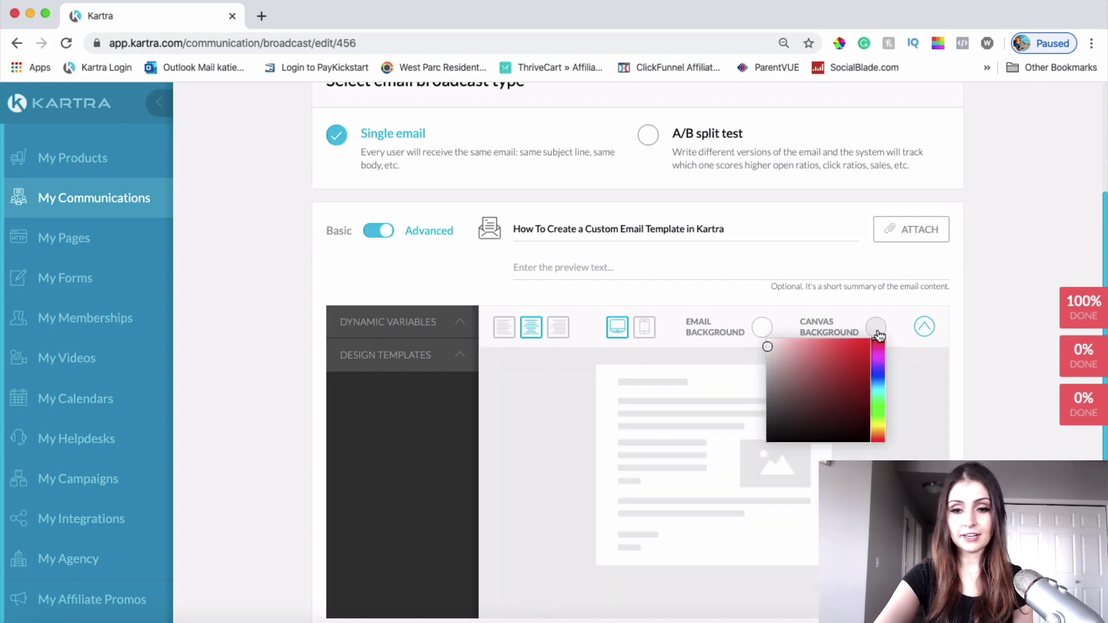
pyautogui.moveTo(769, 347); pyautogui.dragTo(767, 339)
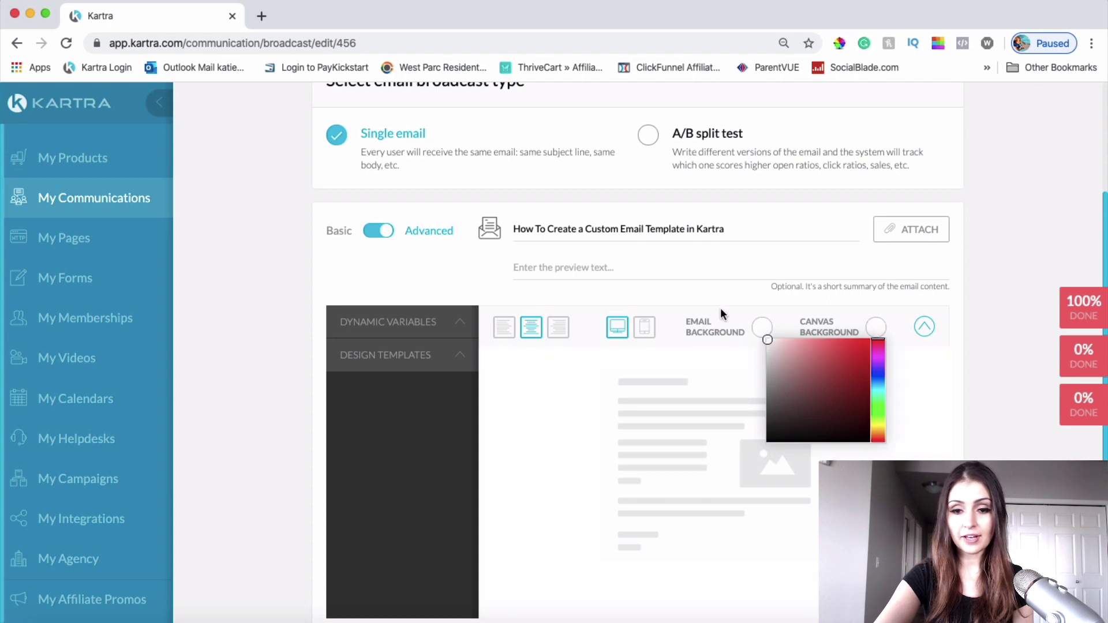
pyautogui.click(651, 407)
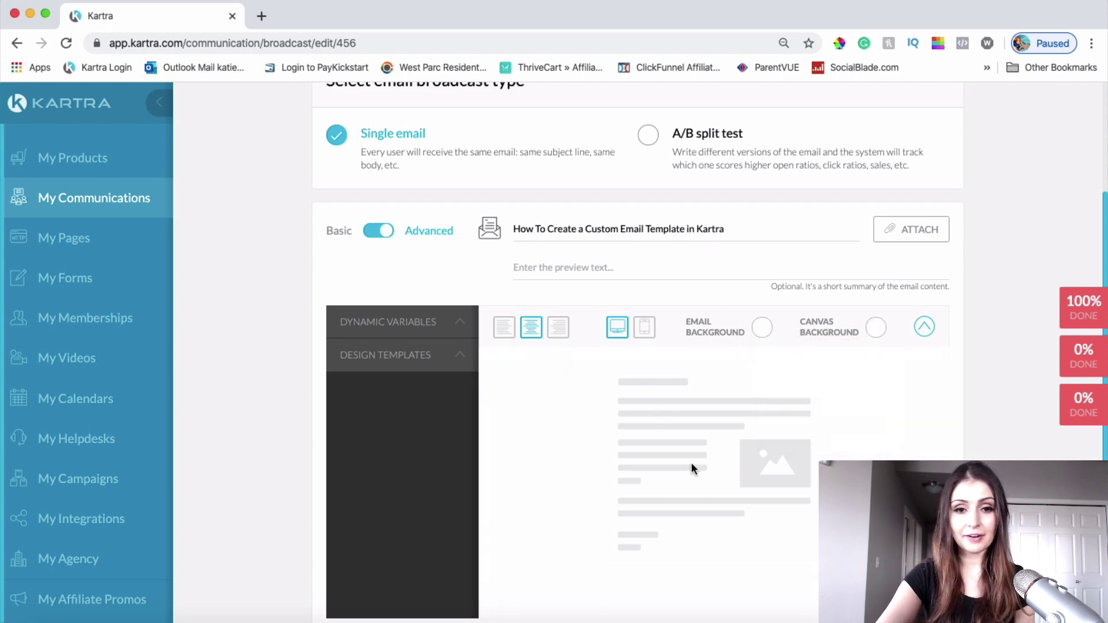
pyautogui.click(357, 360)
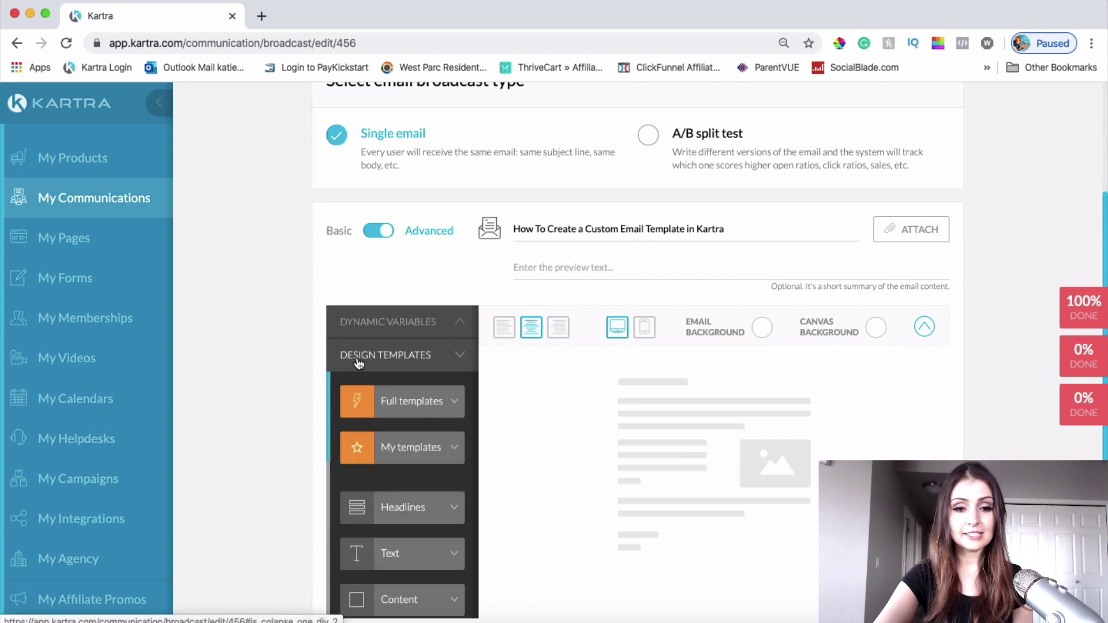
pyautogui.scroll(-3, 822, 392)
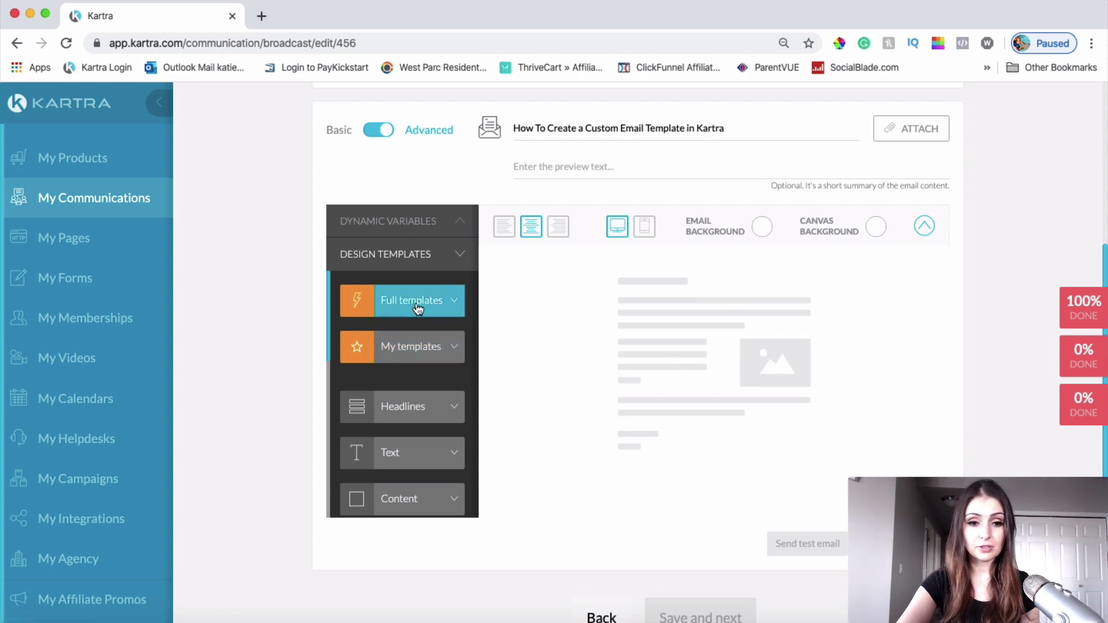
# Step: Open My templates and browse the saved custom templates, including the Start Sale design
pyautogui.click(413, 354)
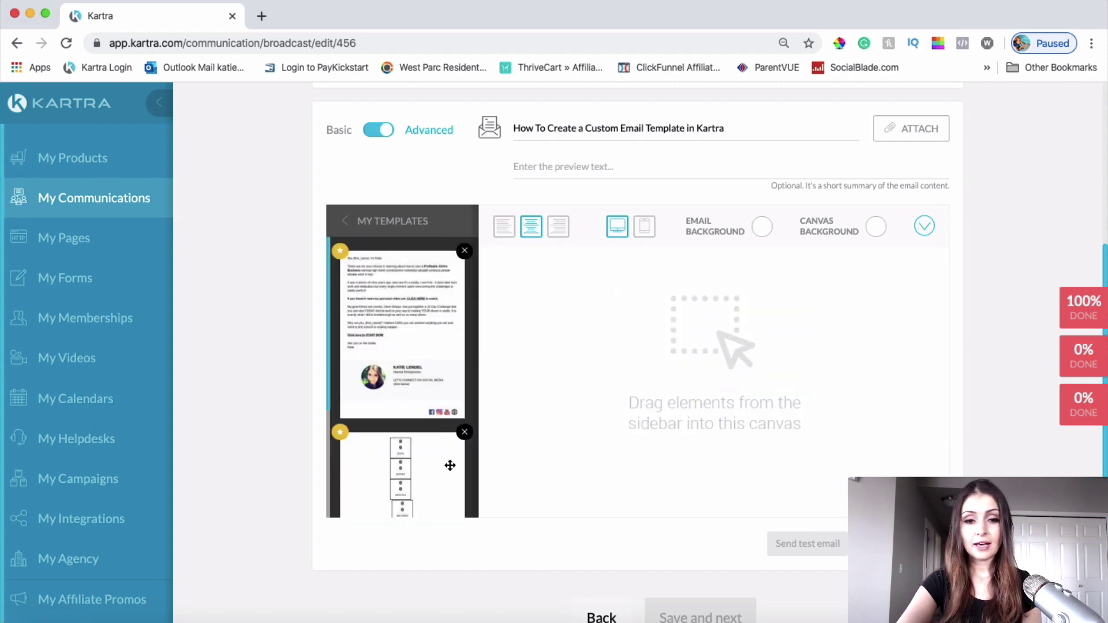
pyautogui.scroll(3, 414, 368)
pyautogui.scroll(1, 414, 368)
pyautogui.scroll(-3, 414, 369)
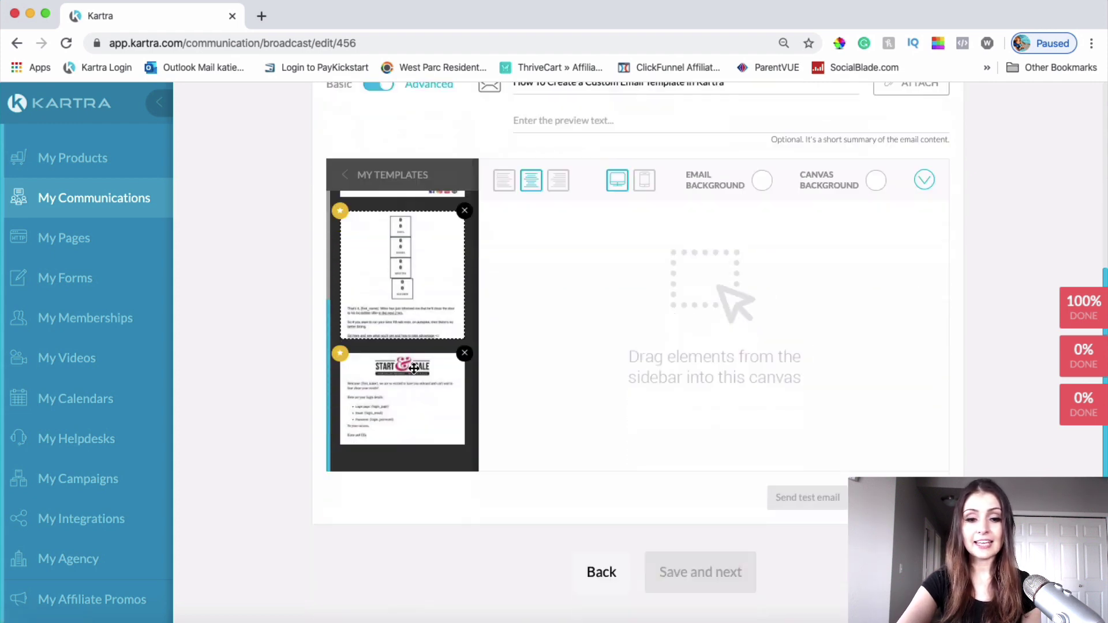
pyautogui.scroll(6, 414, 363)
pyautogui.scroll(-5, 329, 500)
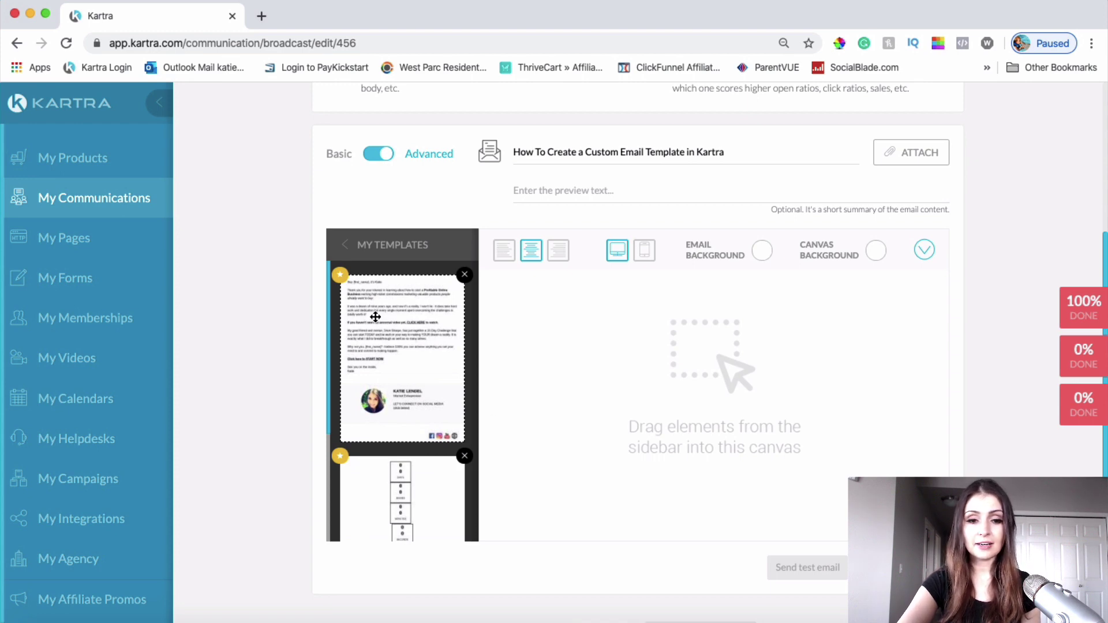
pyautogui.moveTo(598, 336); pyautogui.dragTo(668, 310)
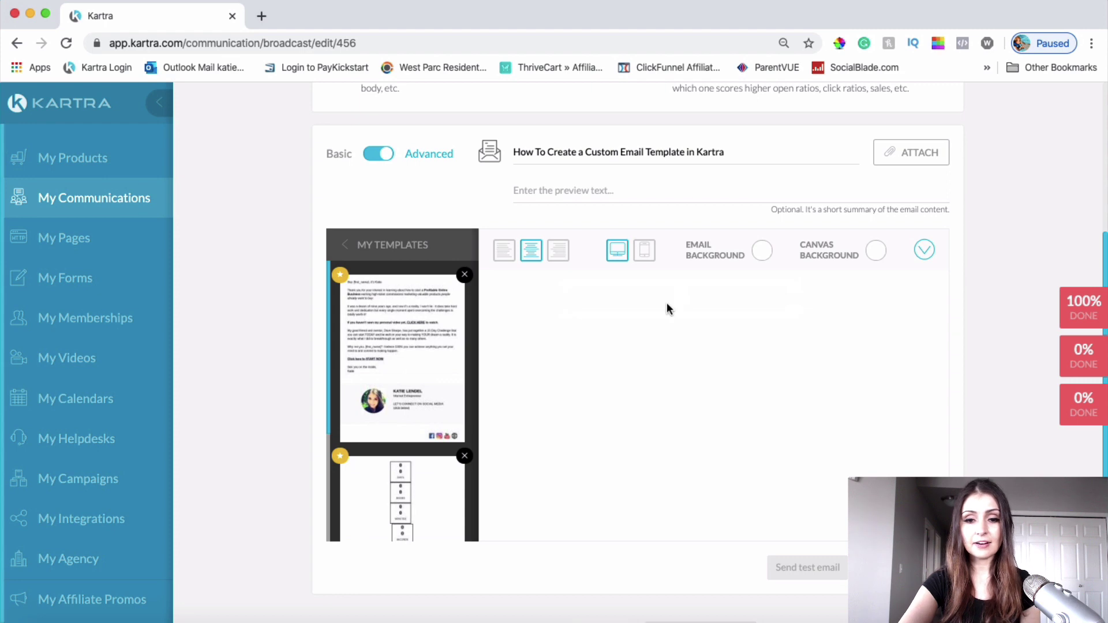
pyautogui.scroll(-2, 1002, 440)
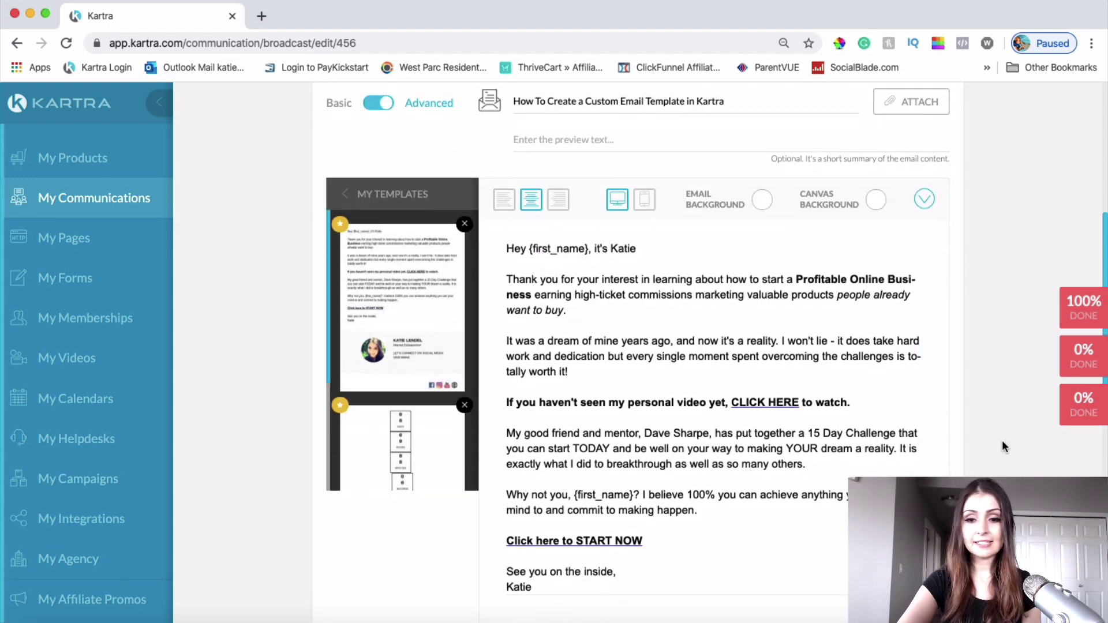
pyautogui.scroll(-3, 1002, 440)
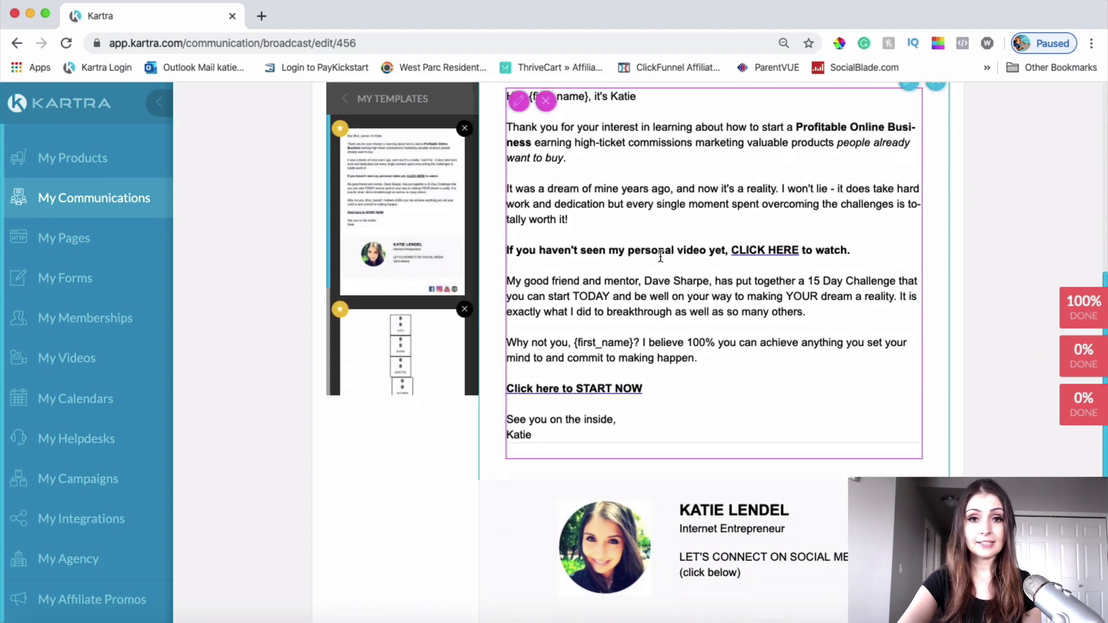
pyautogui.scroll(1, 665, 267)
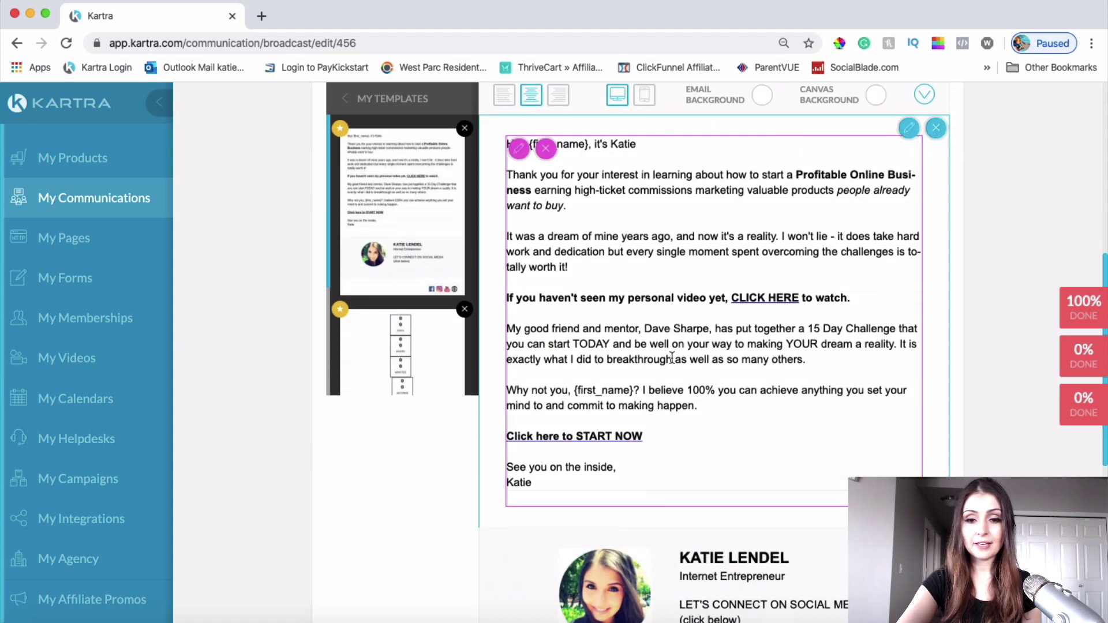
pyautogui.scroll(-5, 657, 454)
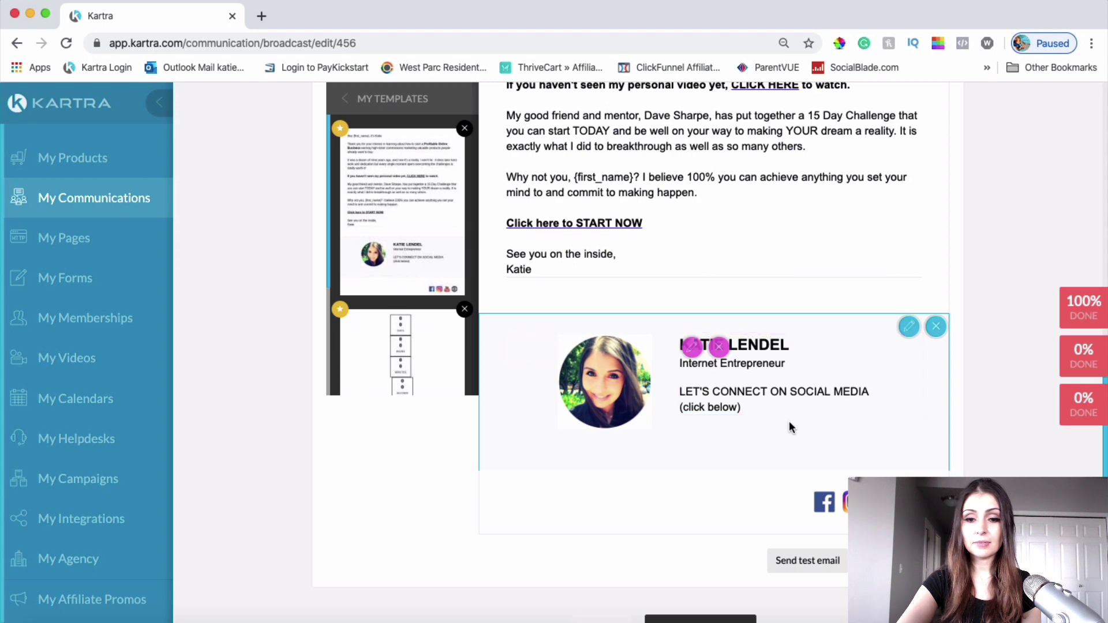
pyautogui.scroll(-3, 789, 427)
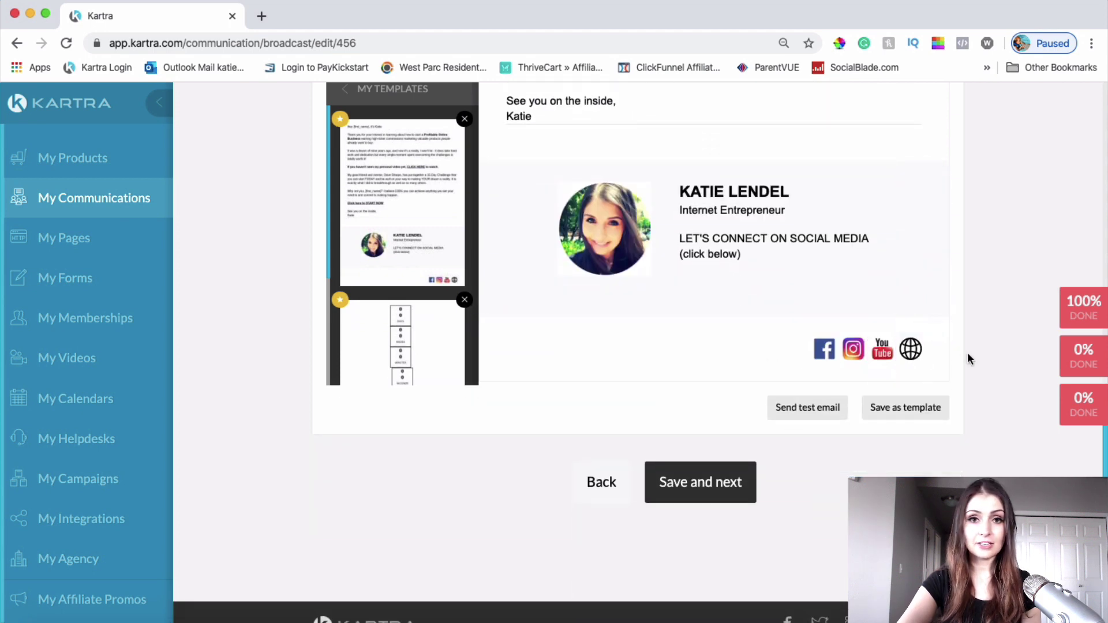
pyautogui.scroll(1, 969, 357)
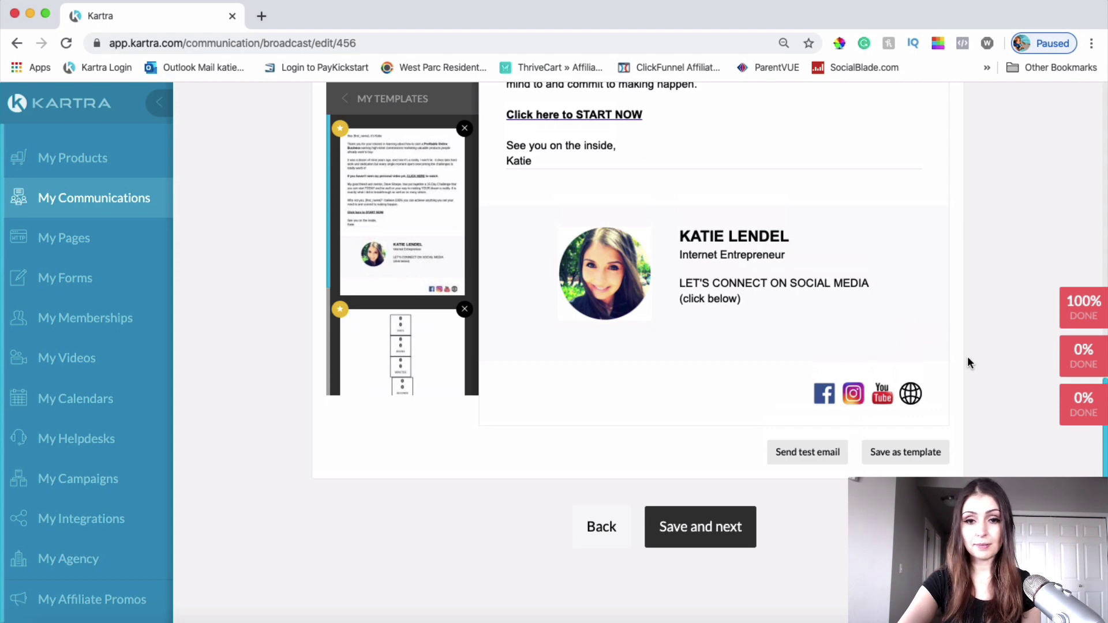
pyautogui.scroll(2, 968, 356)
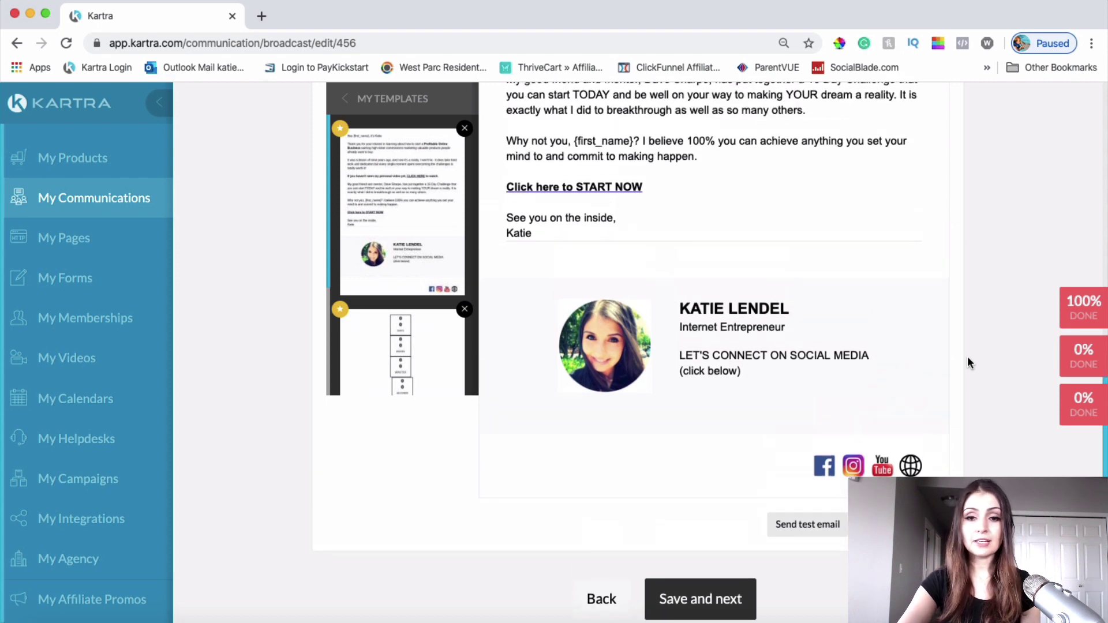
pyautogui.scroll(1, 968, 356)
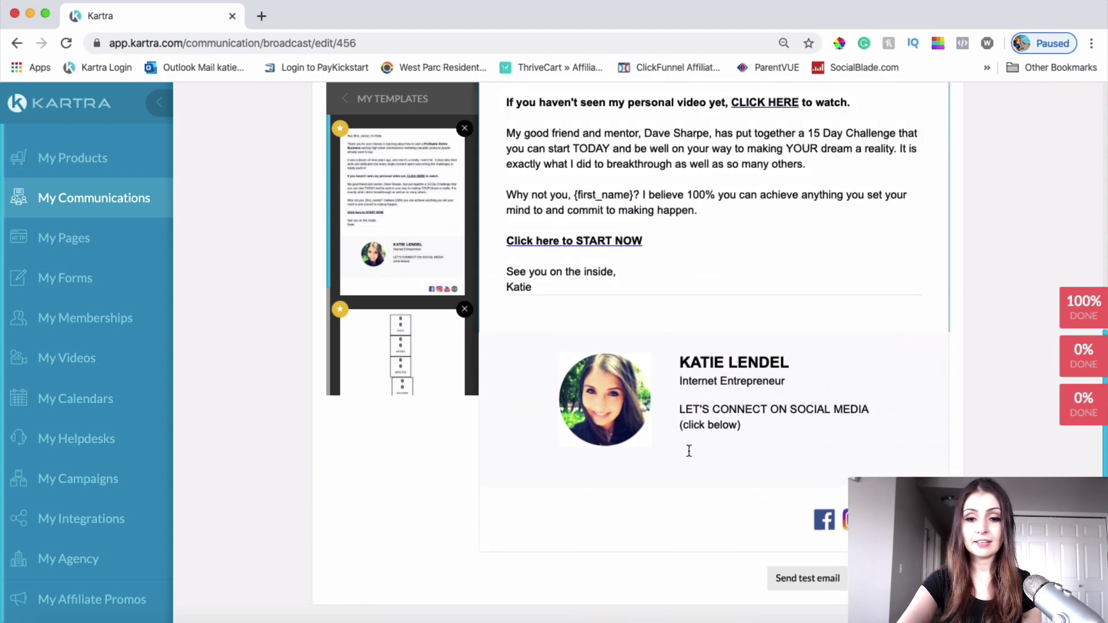
pyautogui.scroll(10, 721, 373)
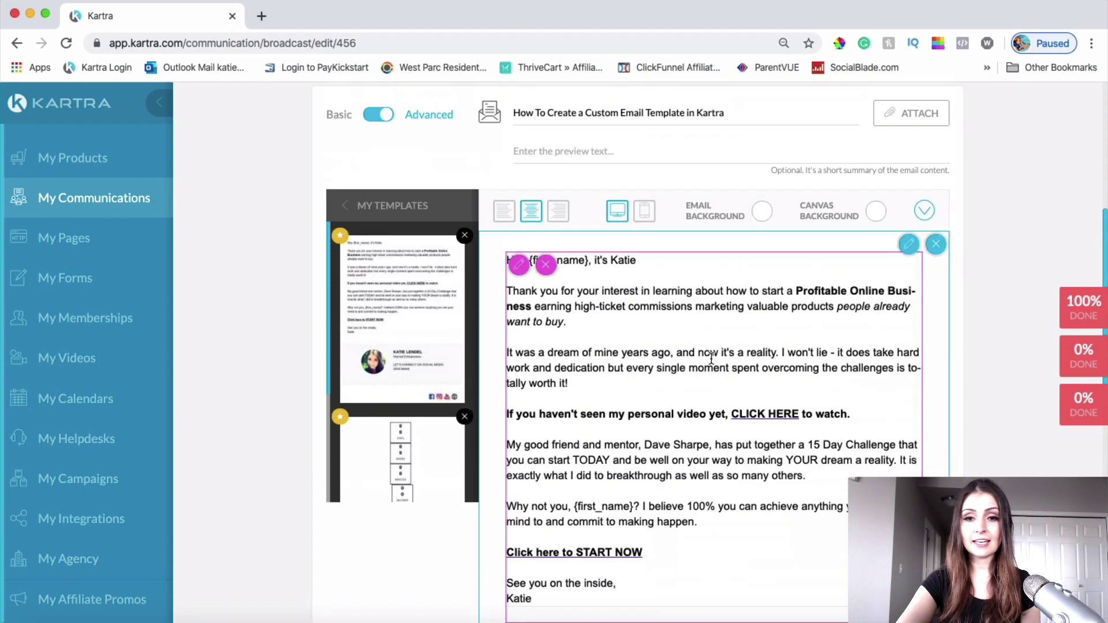
pyautogui.scroll(-12, 711, 359)
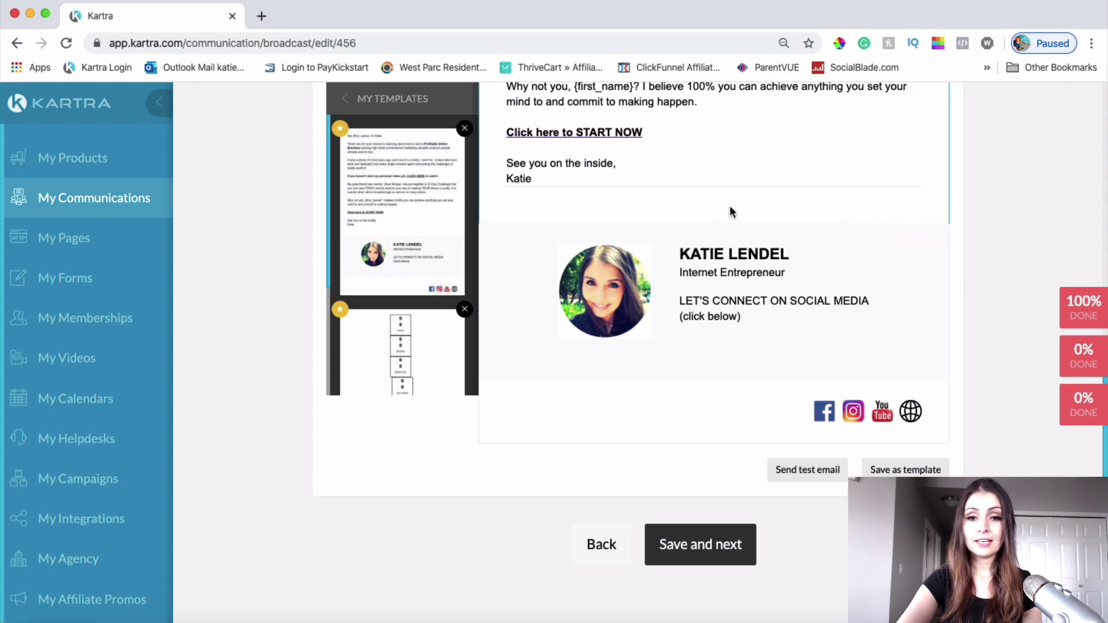
pyautogui.scroll(3, 722, 210)
# Step: Select all of the template's body text and delete it
pyautogui.moveTo(640, 262); pyautogui.dragTo(520, 218)
pyautogui.scroll(10, 519, 219)
pyautogui.scroll(-5, 501, 407)
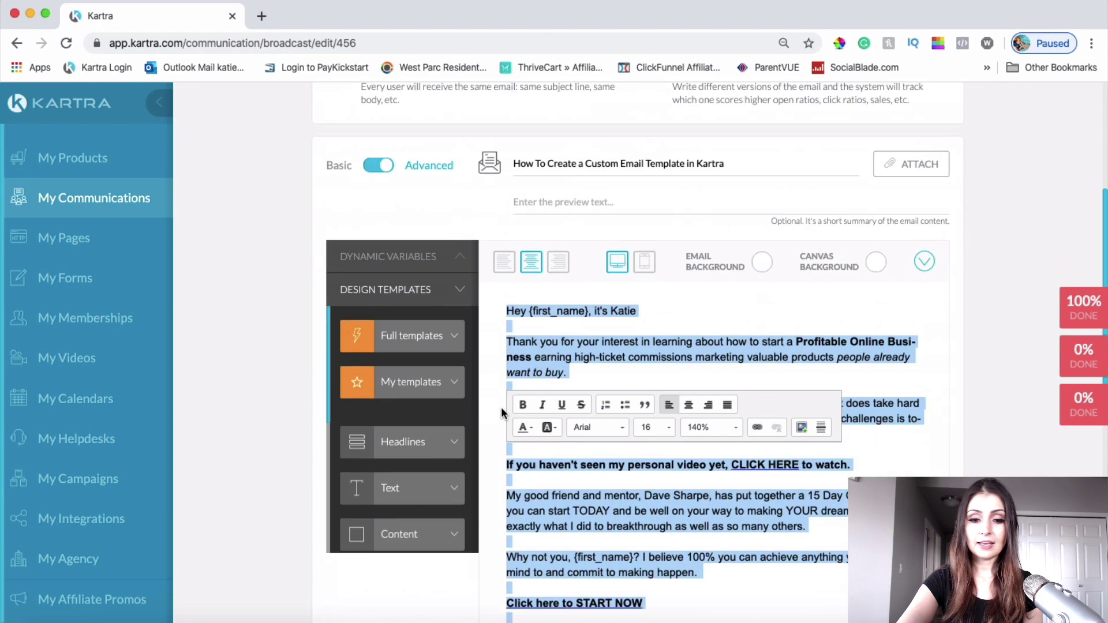
pyautogui.press('BackSpace')
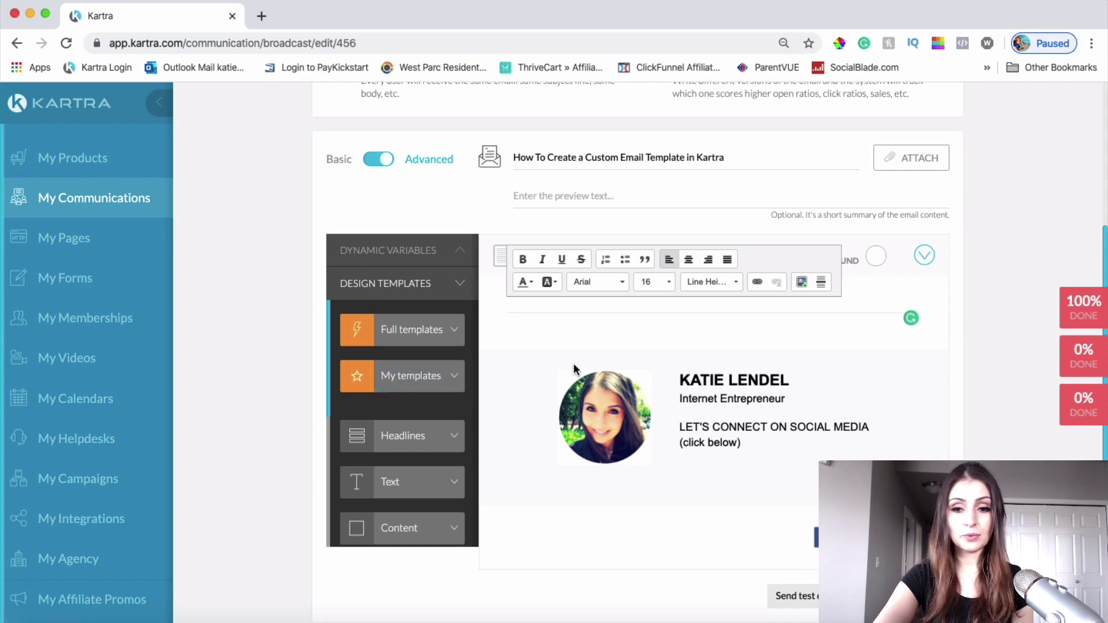
# Step: Delete the signature block, the social icons block and the leftover empty text block
pyautogui.scroll(-2, 575, 370)
pyautogui.scroll(1, 574, 367)
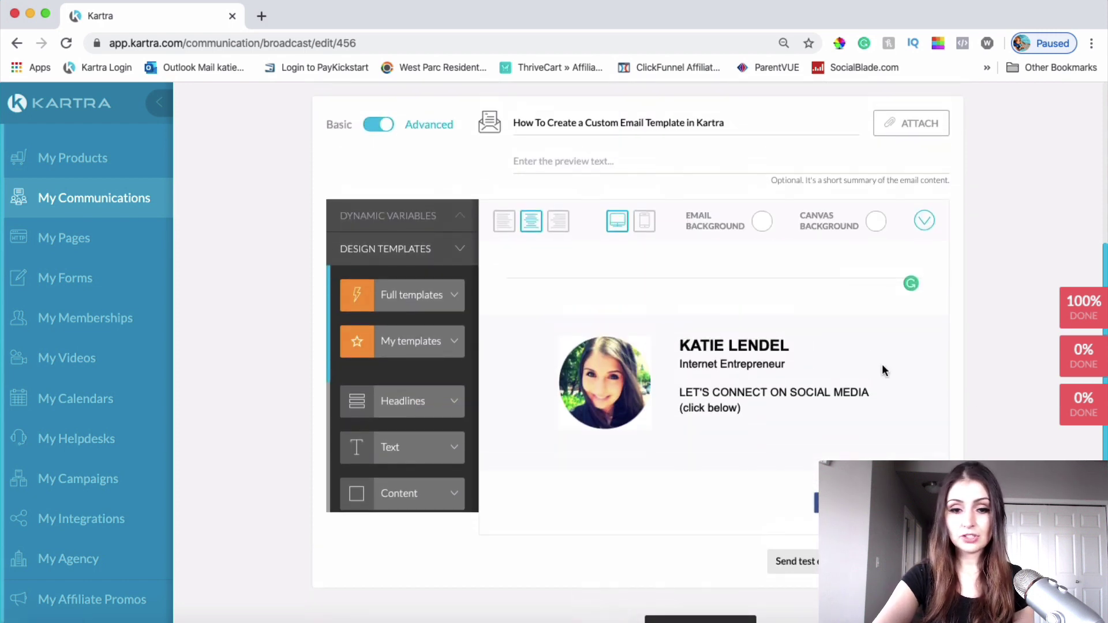
pyautogui.moveTo(906, 346)
pyautogui.click(937, 328)
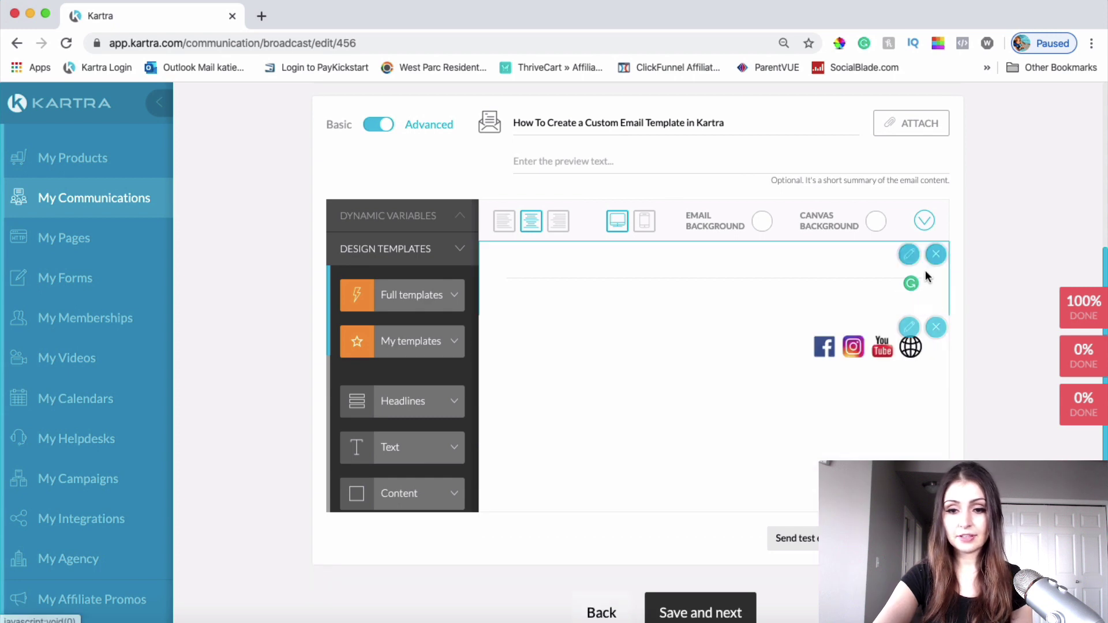
pyautogui.click(937, 331)
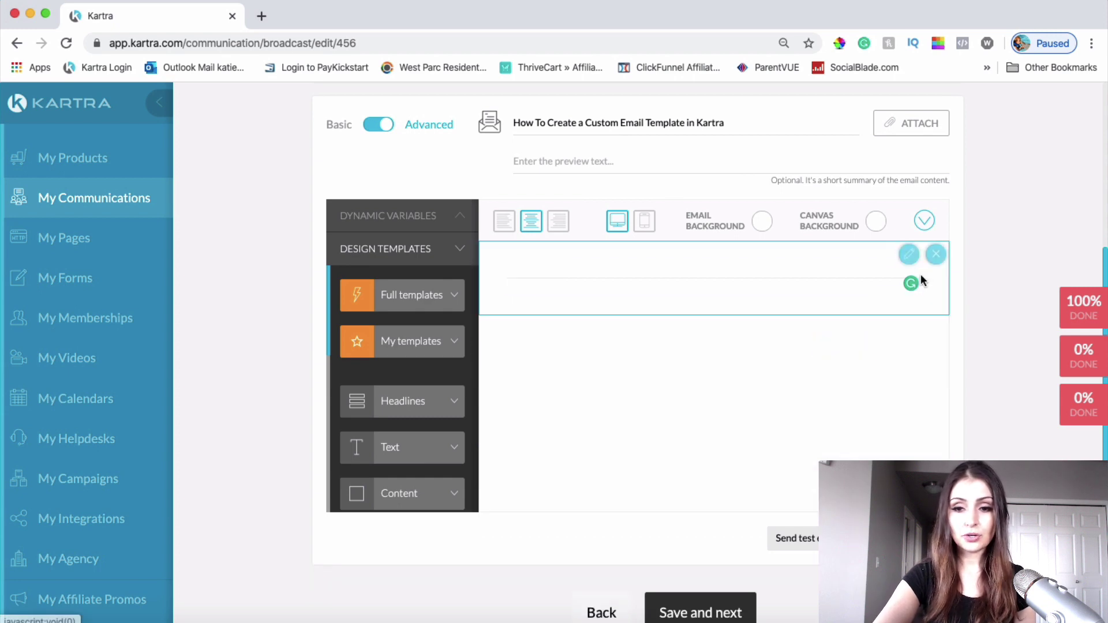
pyautogui.click(934, 254)
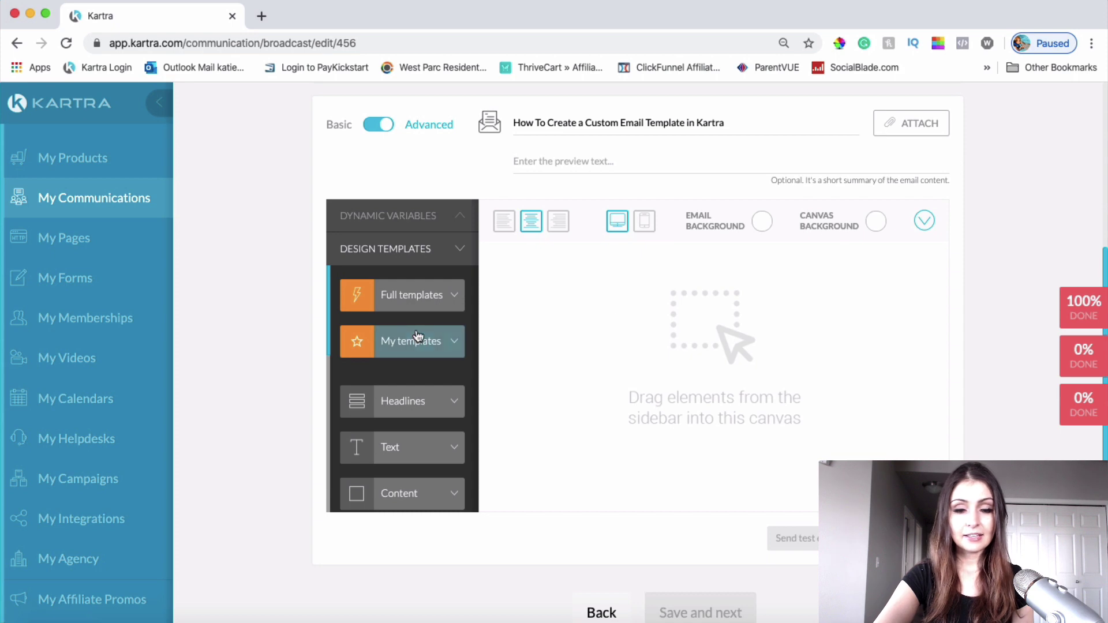
# Step: Drag the first Text template, a lorem ipsum paragraph, onto the empty canvas
pyautogui.scroll(-3, 398, 407)
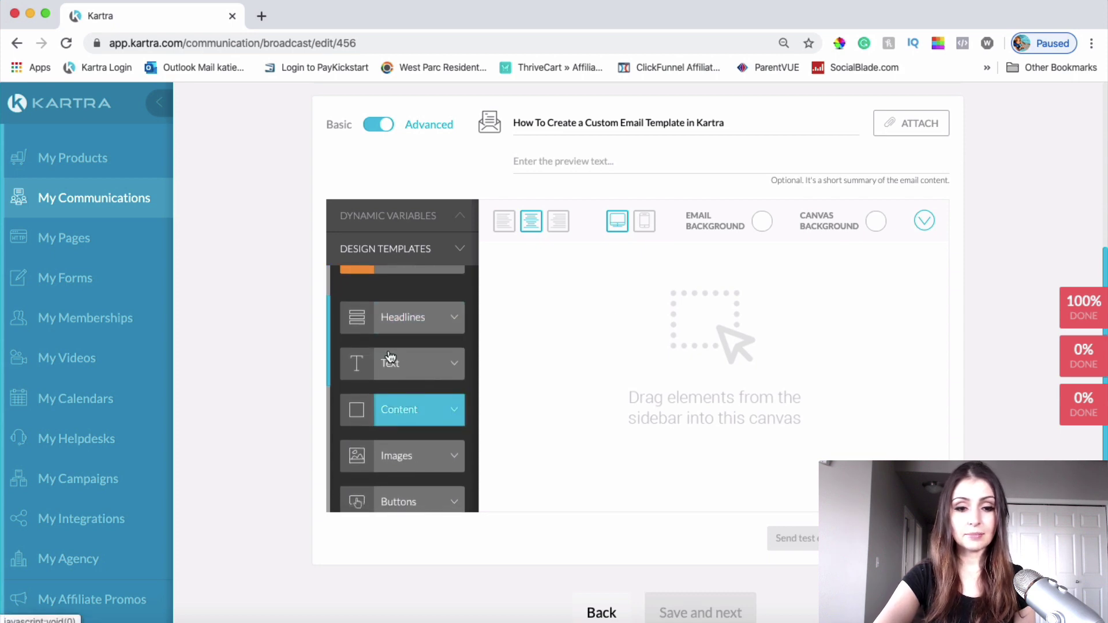
pyautogui.click(376, 374)
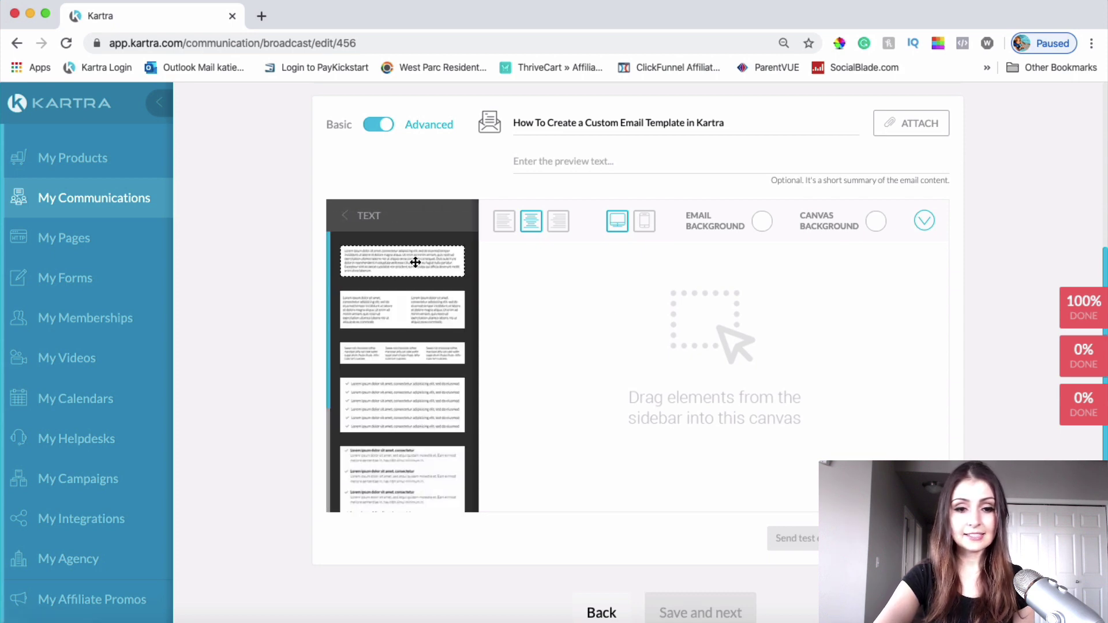
pyautogui.moveTo(424, 265); pyautogui.dragTo(660, 279)
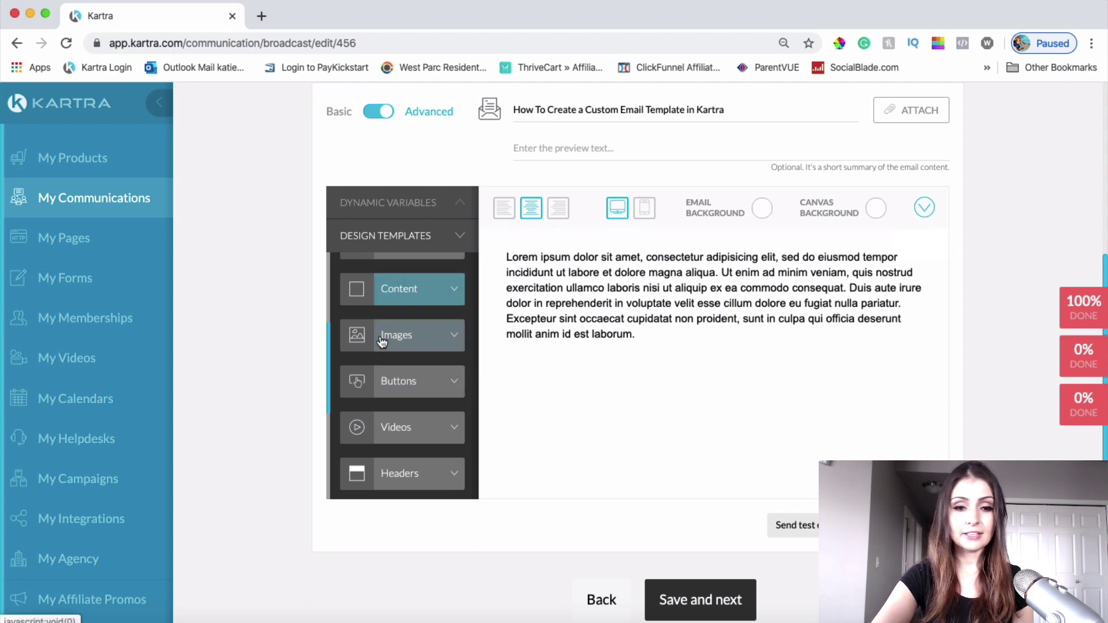
pyautogui.scroll(2, 408, 346)
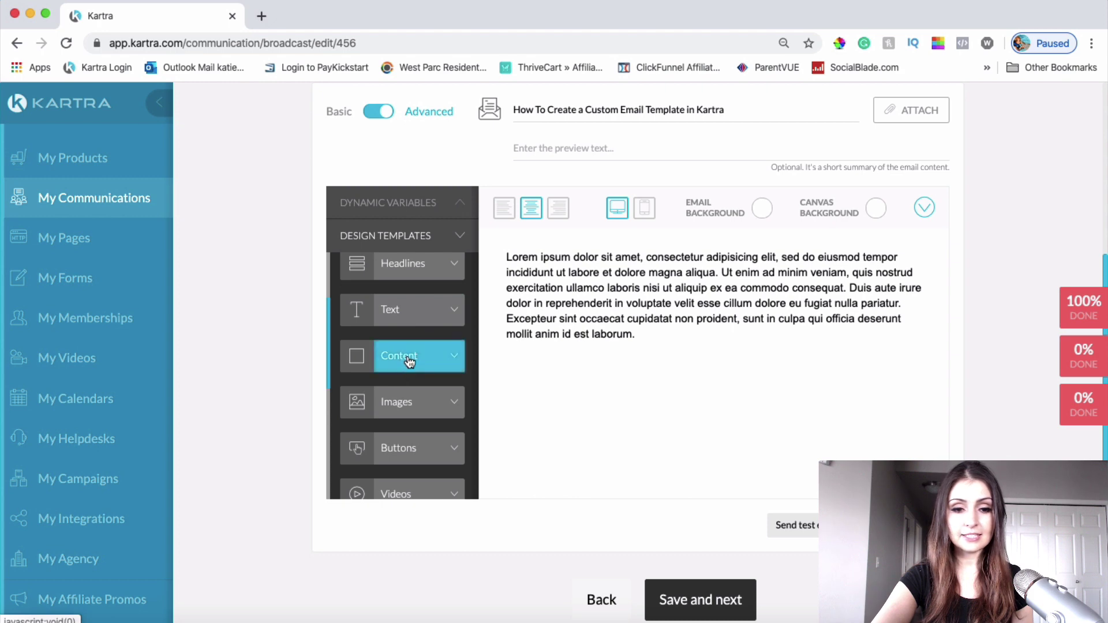
# Step: Browse the Content templates' product-grid and image-with-text layouts in the sidebar
pyautogui.click(411, 358)
pyautogui.scroll(-5, 403, 410)
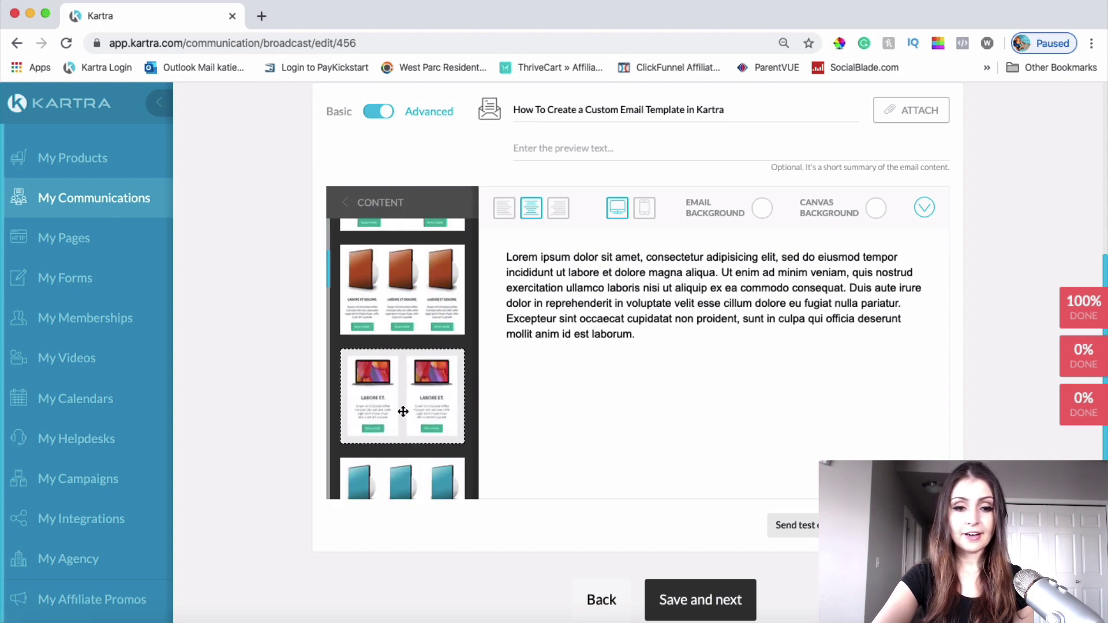
pyautogui.scroll(-3, 403, 412)
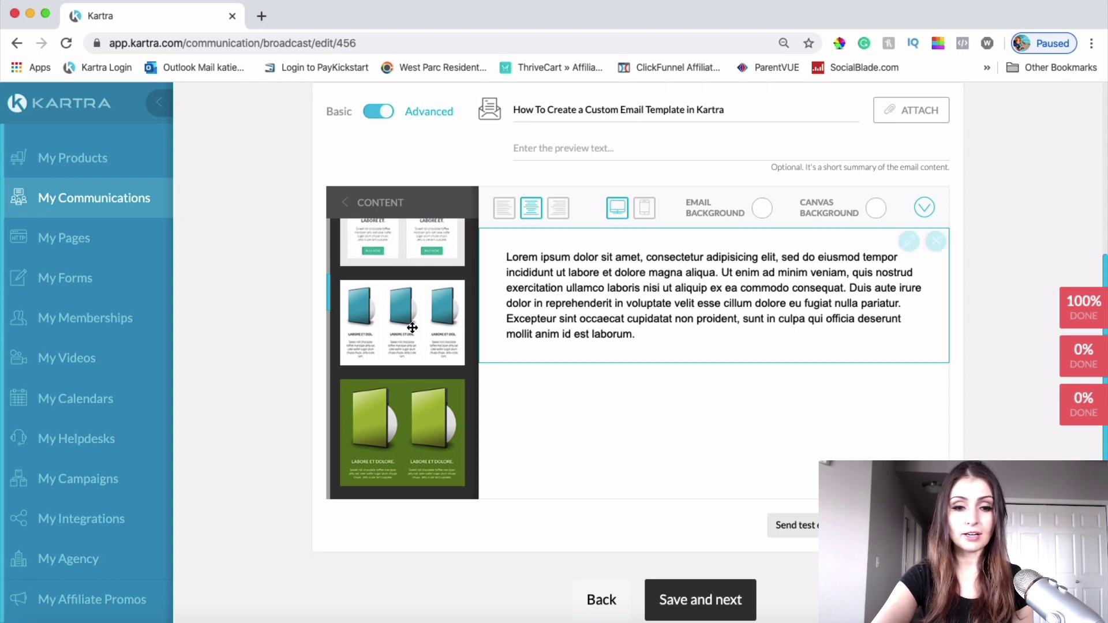
pyautogui.scroll(-10, 424, 404)
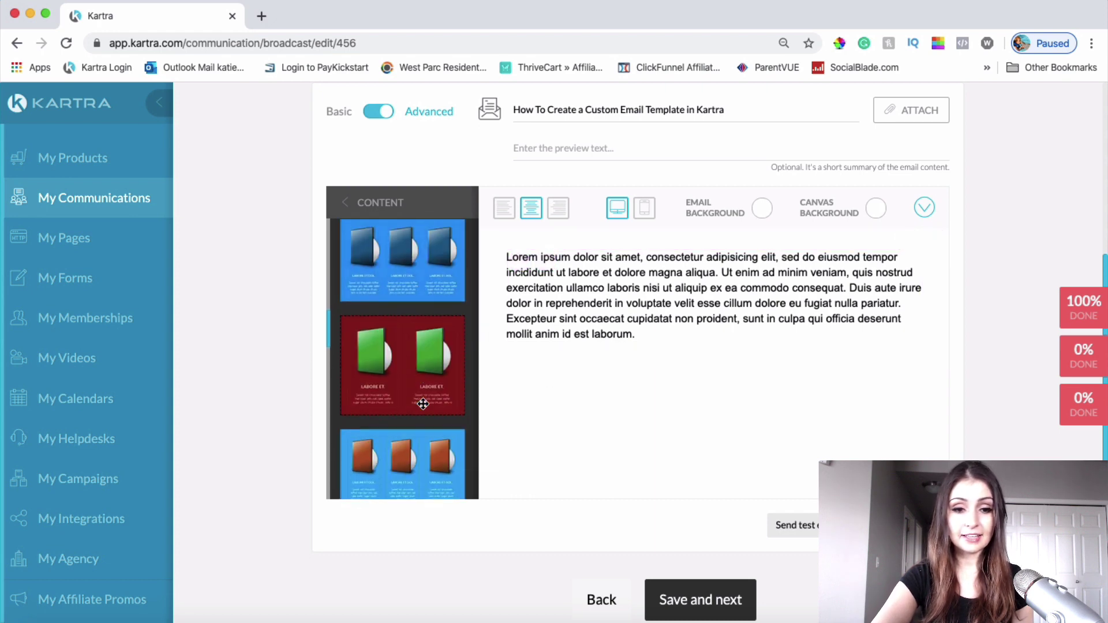
pyautogui.scroll(-10, 423, 404)
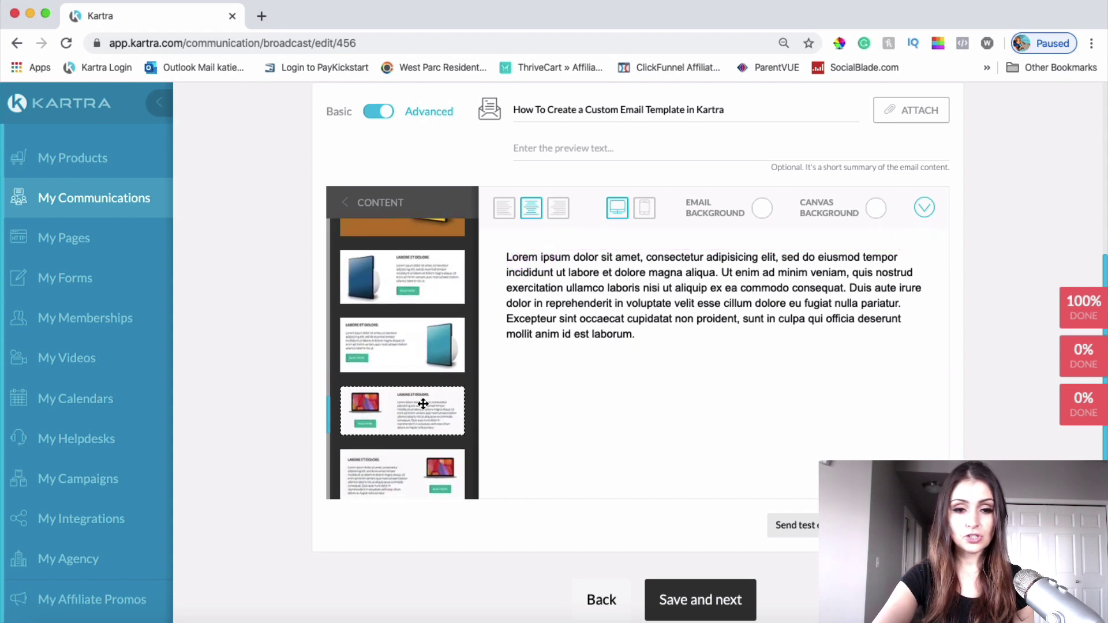
pyautogui.scroll(5, 423, 404)
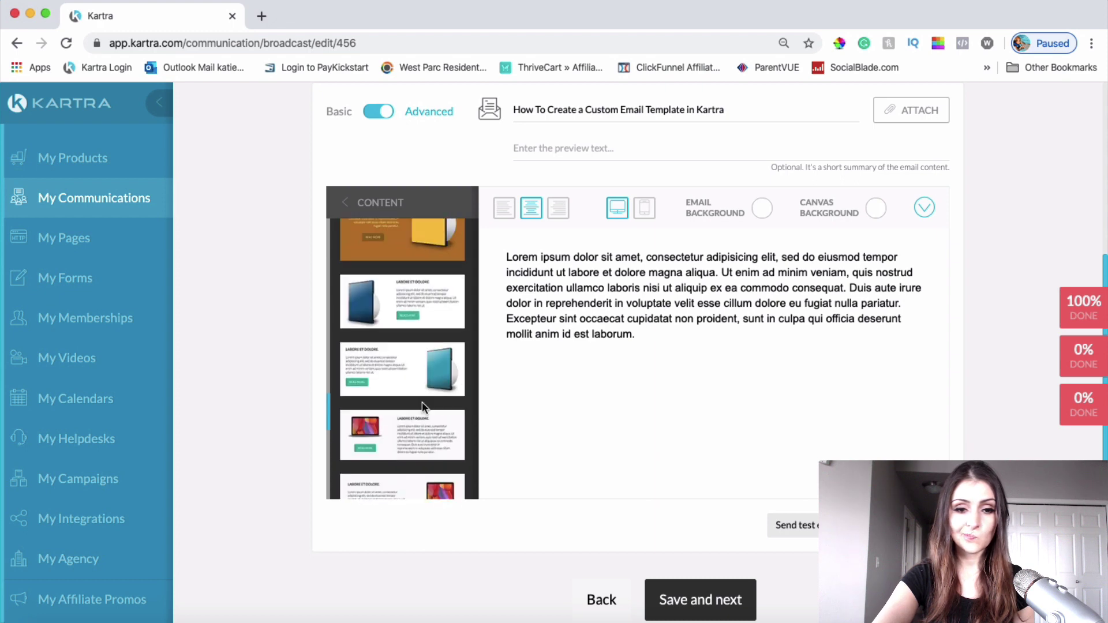
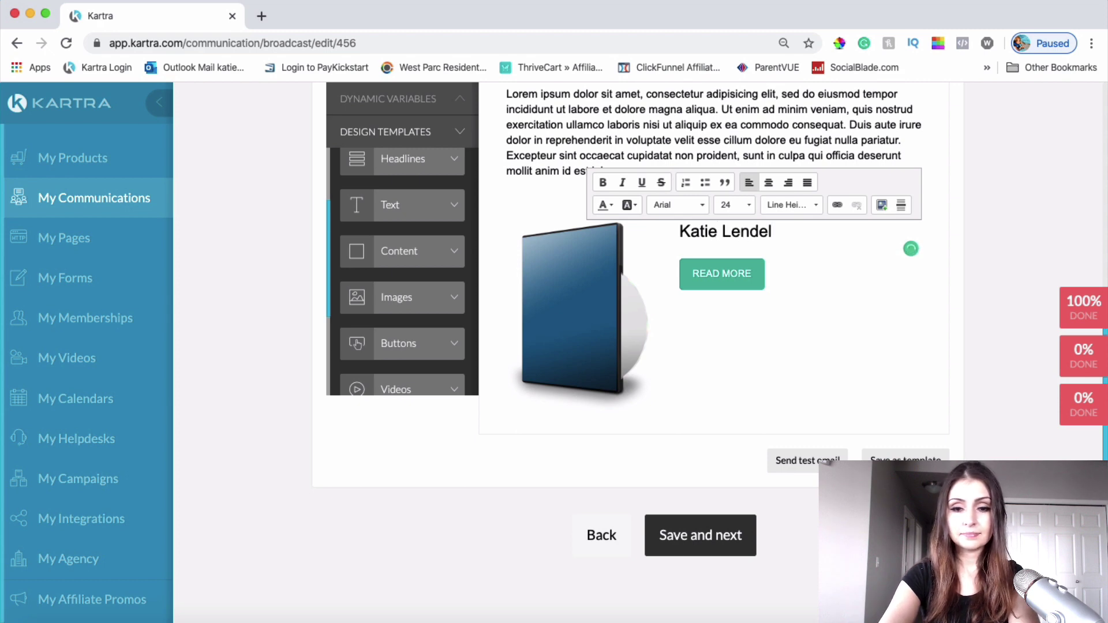
# Step: Add the name heading, Internet Entrepreneur tagline and pitch text, and bold the name heading
pyautogui.press('Return')
pyautogui.hotkey('ctrl', 'z')
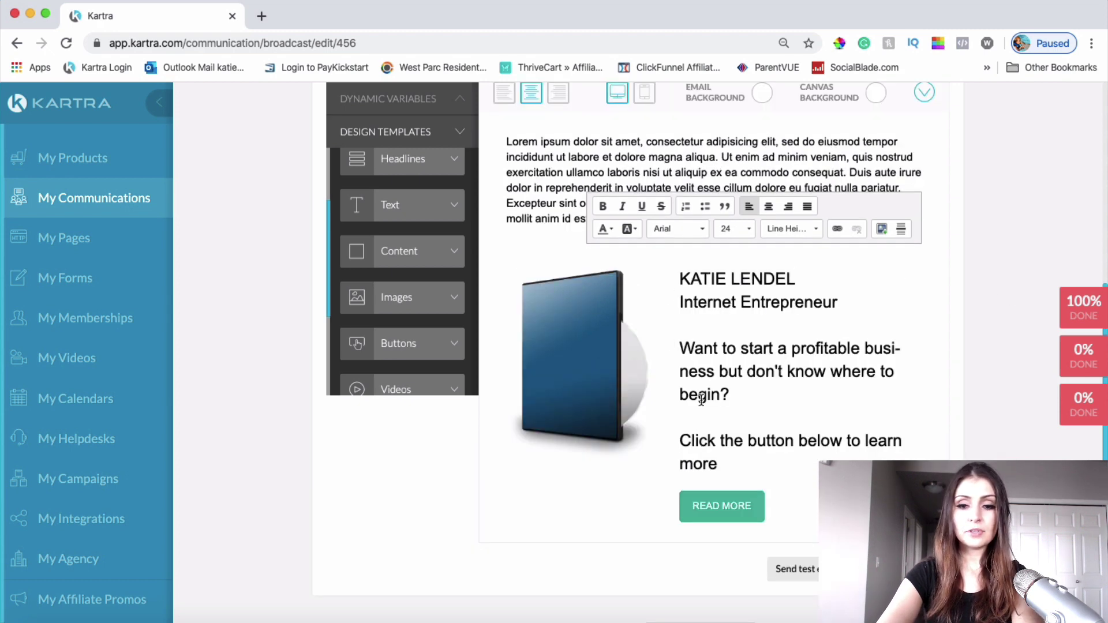
pyautogui.scroll(1, 701, 400)
pyautogui.scroll(-1, 748, 372)
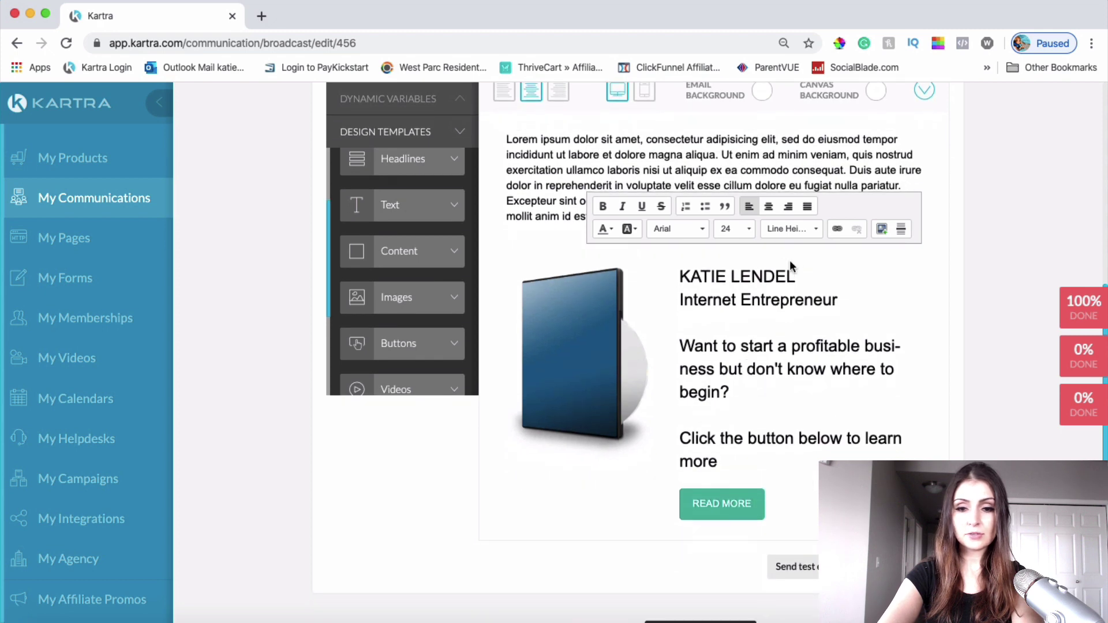
pyautogui.click(799, 278)
pyautogui.moveTo(799, 277); pyautogui.dragTo(678, 278)
pyautogui.click(602, 228)
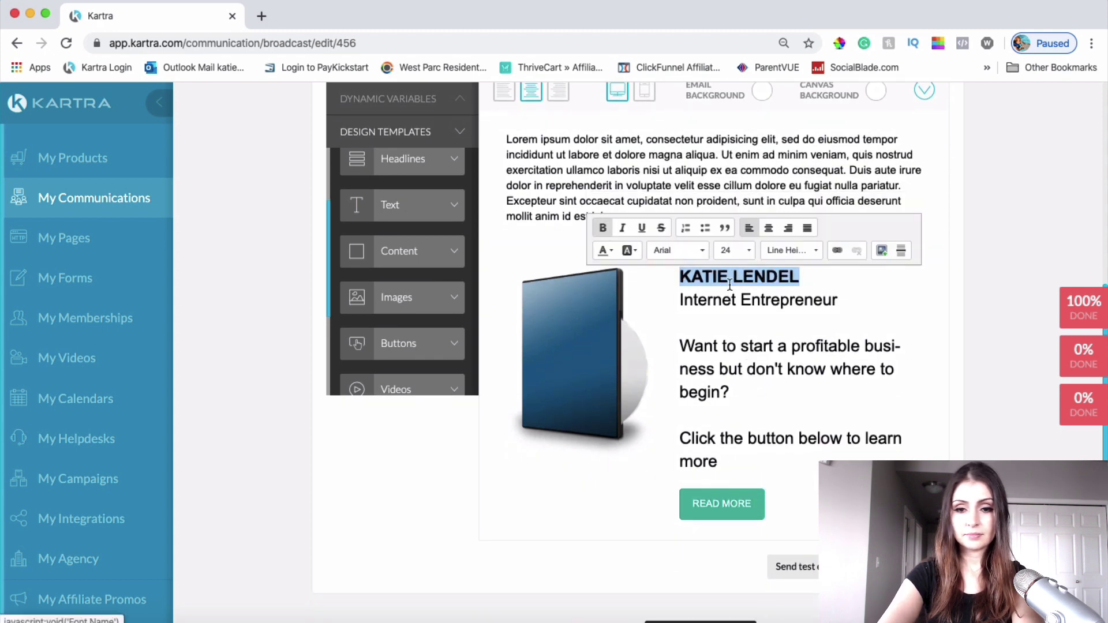
pyautogui.click(750, 314)
# Step: Set the body copy to Lato size 14 and bold 'Click the button'
pyautogui.moveTo(838, 300); pyautogui.dragTo(676, 312)
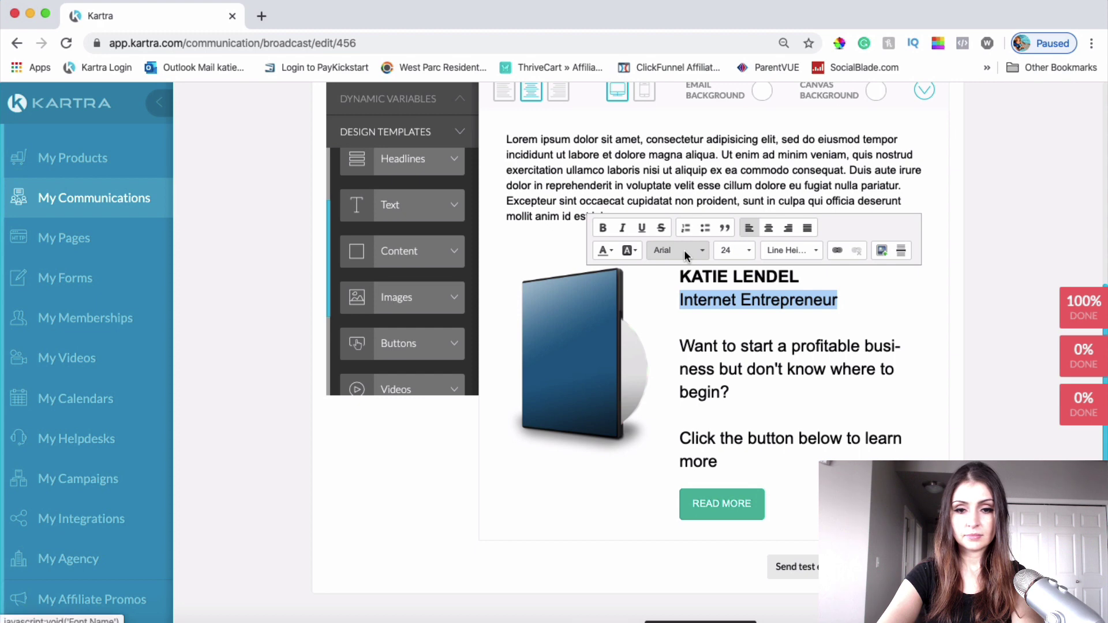
pyautogui.click(684, 250)
pyautogui.scroll(-2, 698, 362)
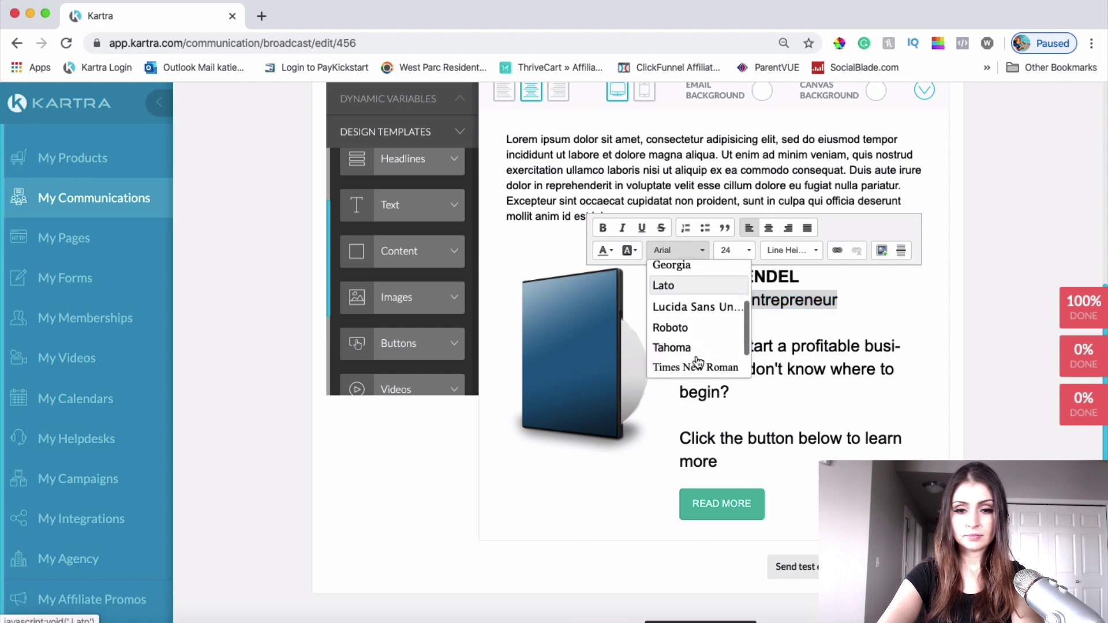
pyautogui.click(664, 285)
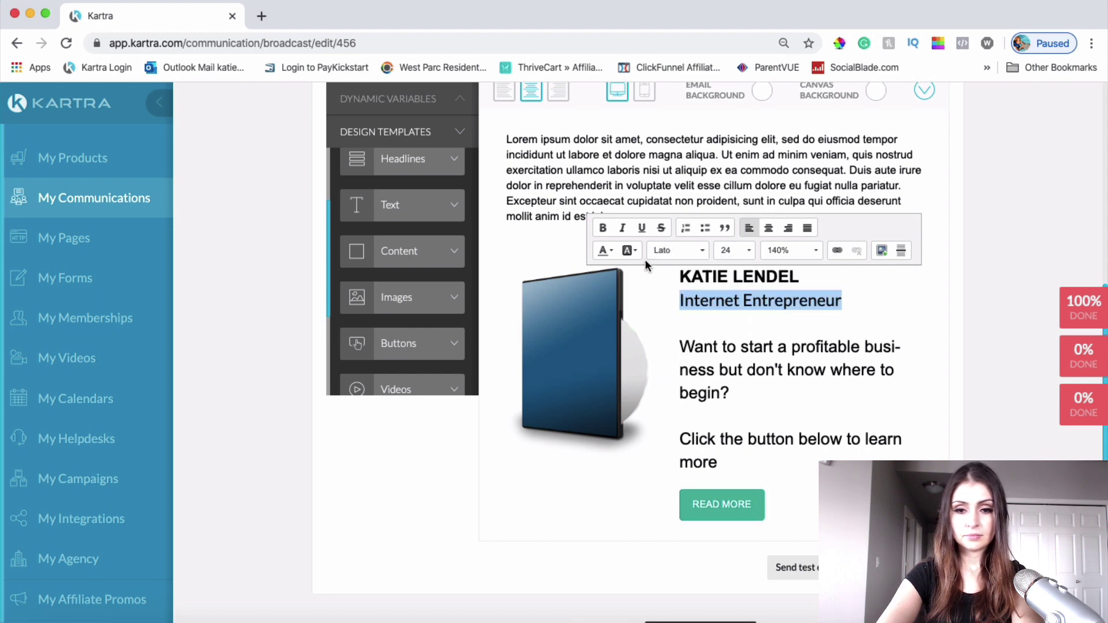
pyautogui.click(738, 252)
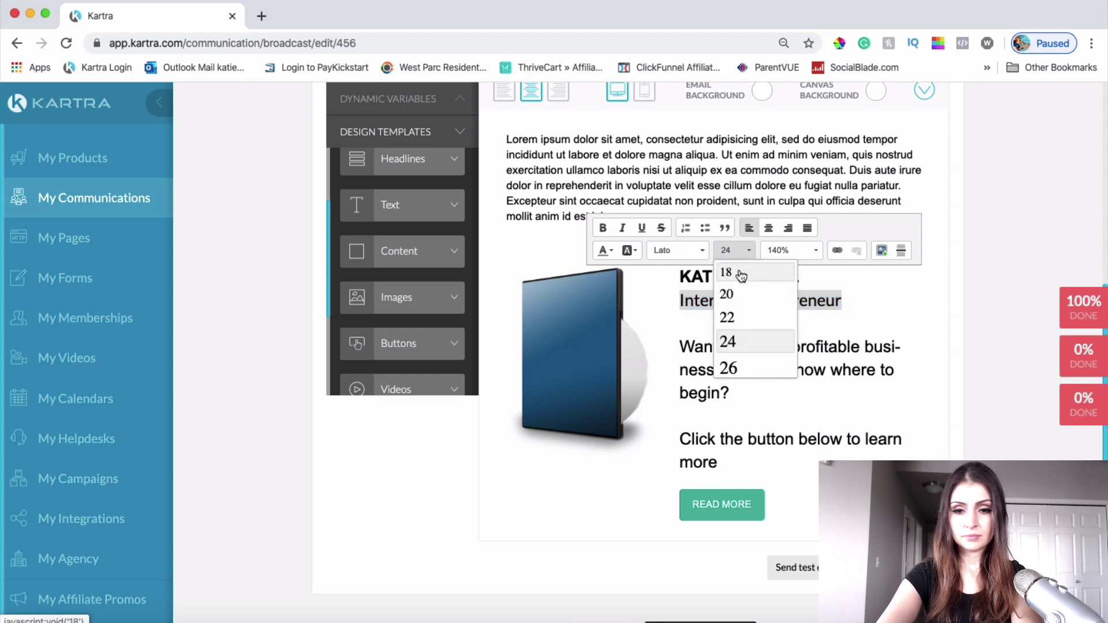
pyautogui.click(737, 274)
pyautogui.click(603, 230)
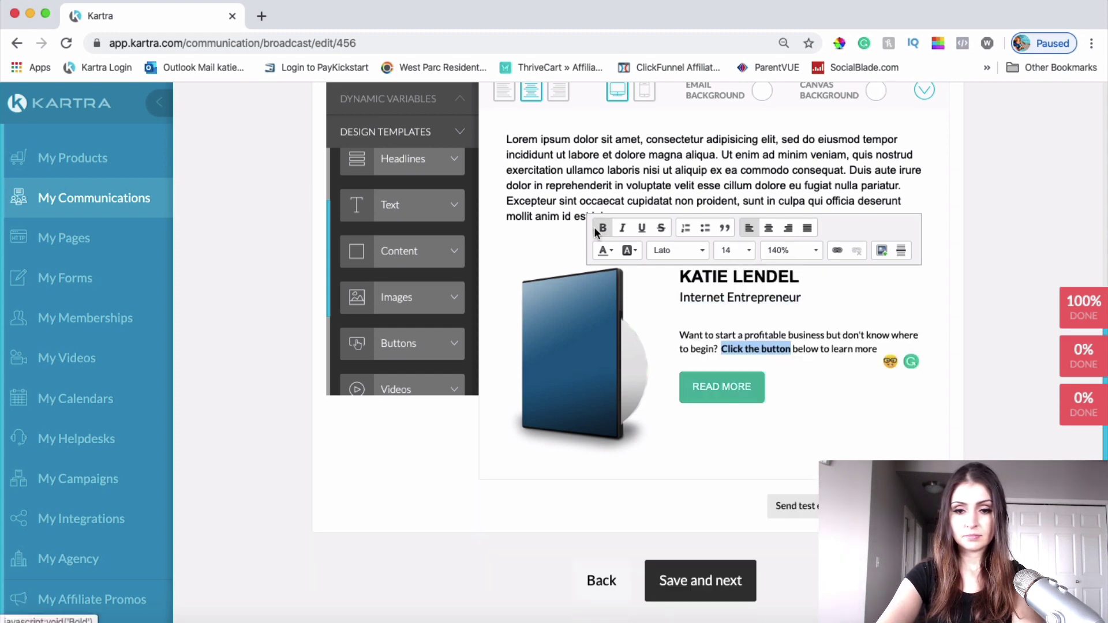
pyautogui.click(599, 231)
pyautogui.click(598, 230)
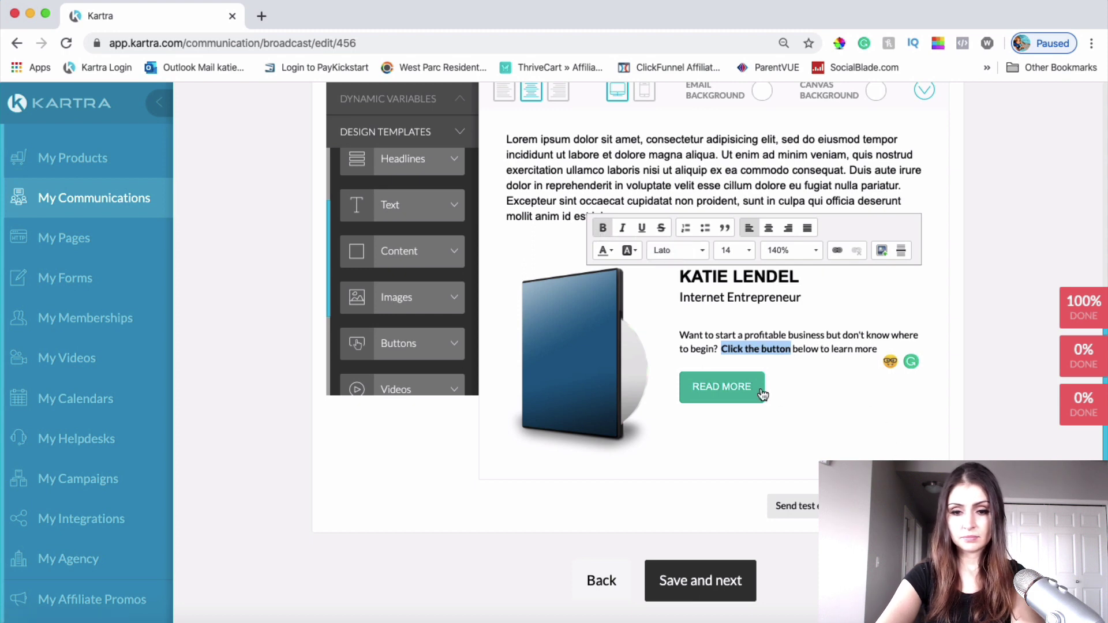
pyautogui.click(731, 331)
pyautogui.click(808, 383)
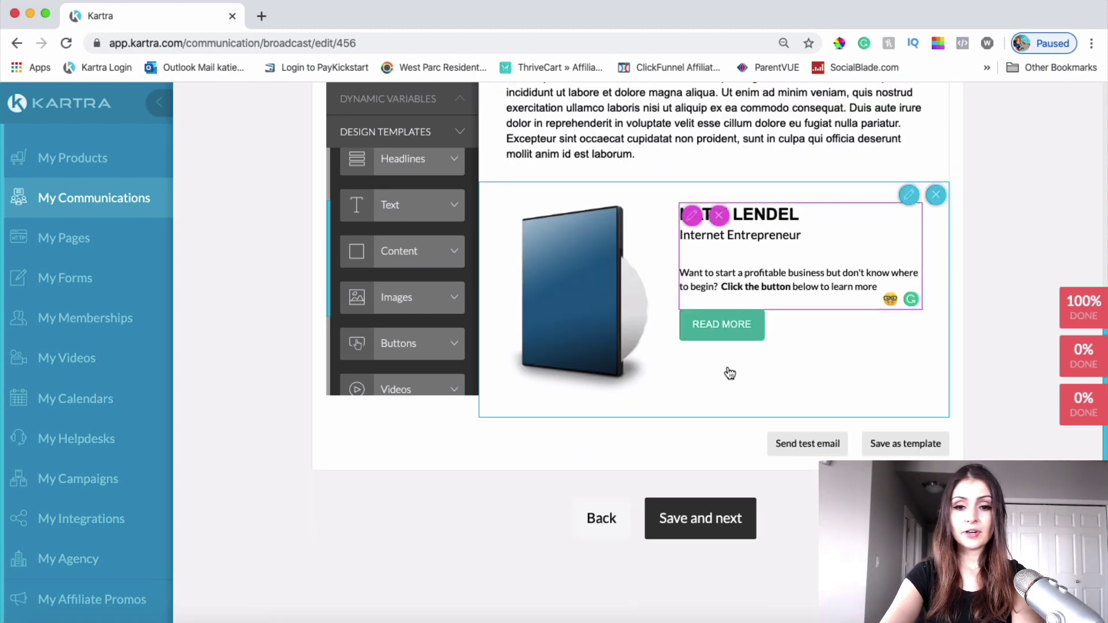
# Step: Relabel the call-to-action button 'Yes! Show Me The Video'
pyautogui.moveTo(724, 321)
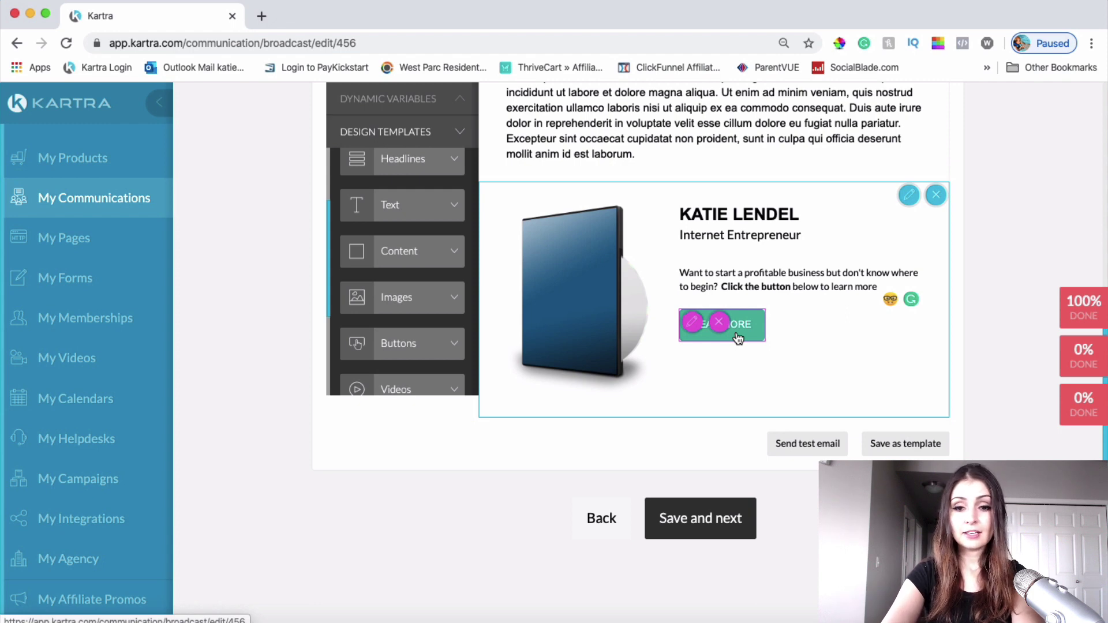
pyautogui.click(693, 323)
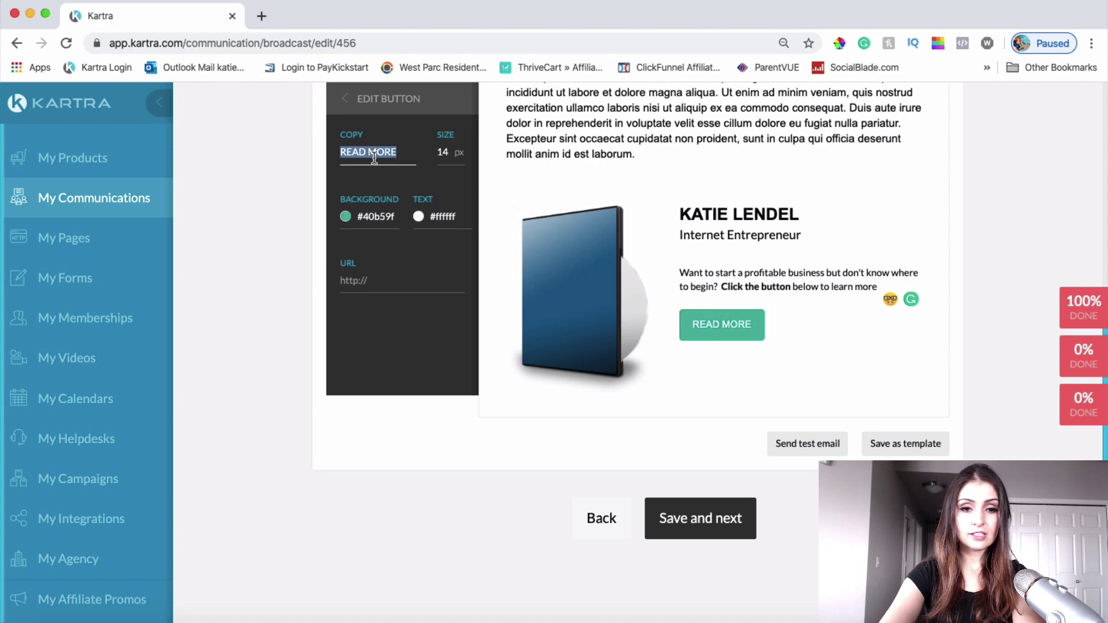
pyautogui.write('Yes!')
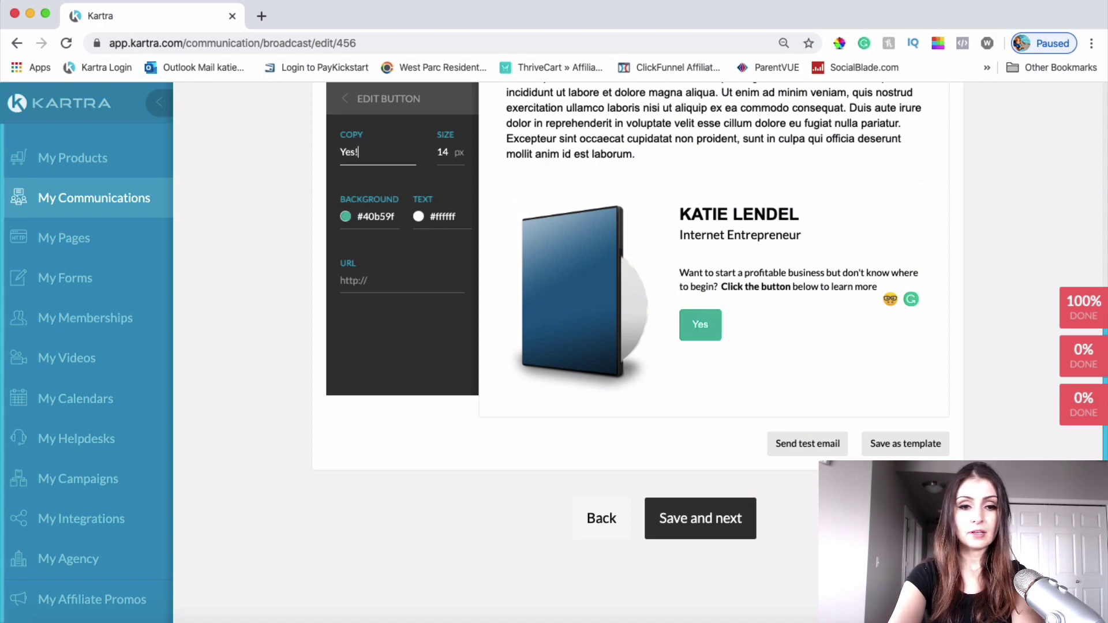
pyautogui.write(' Show ')
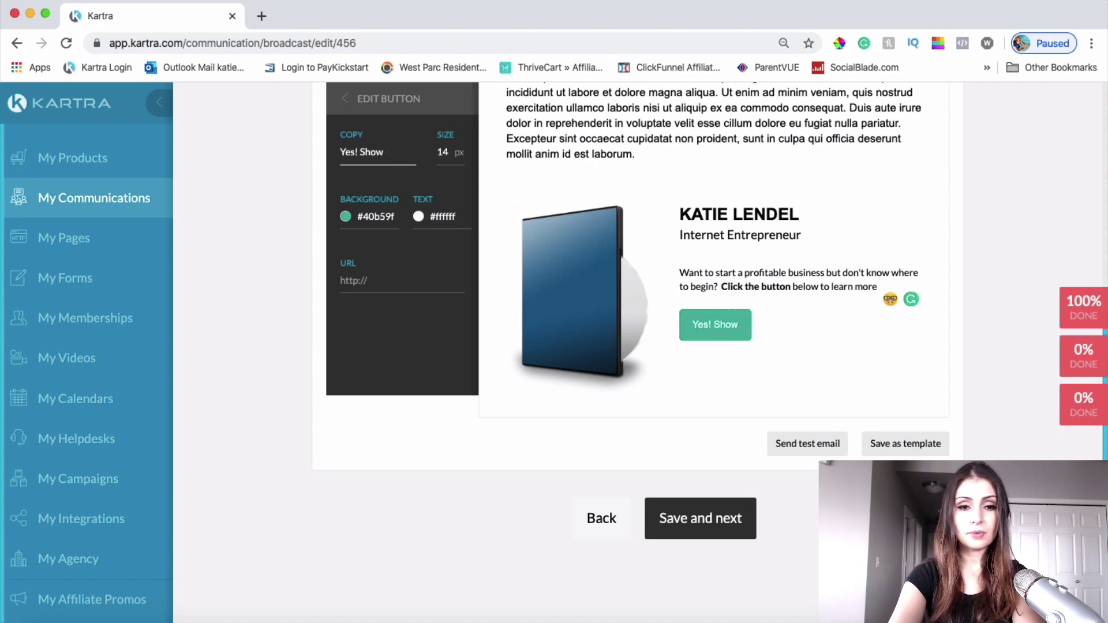
pyautogui.write('Me The Video')
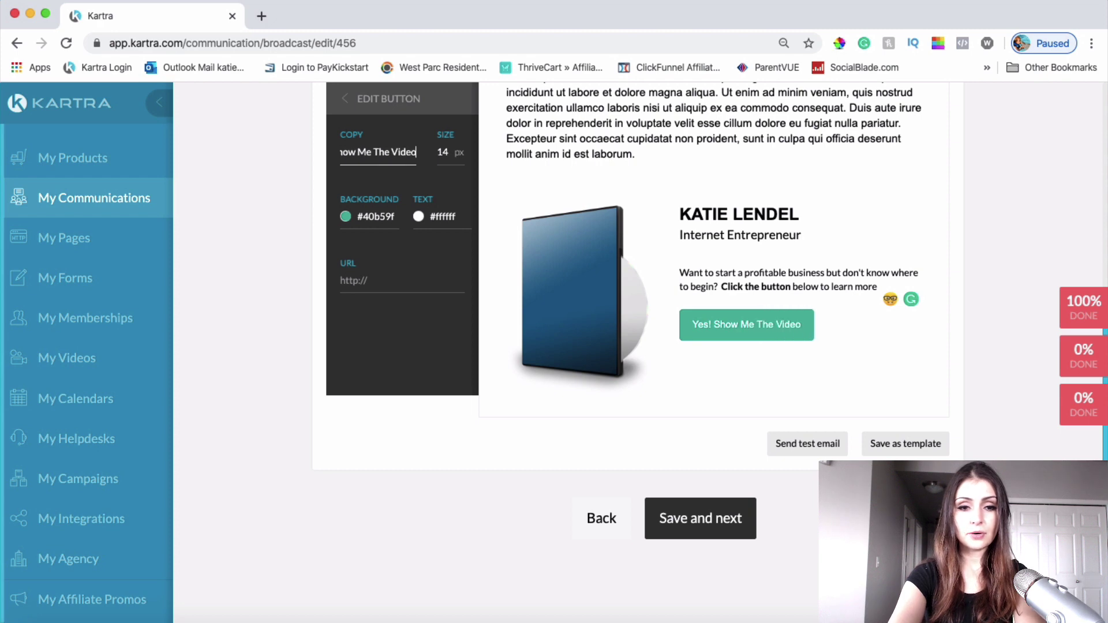
pyautogui.click(833, 359)
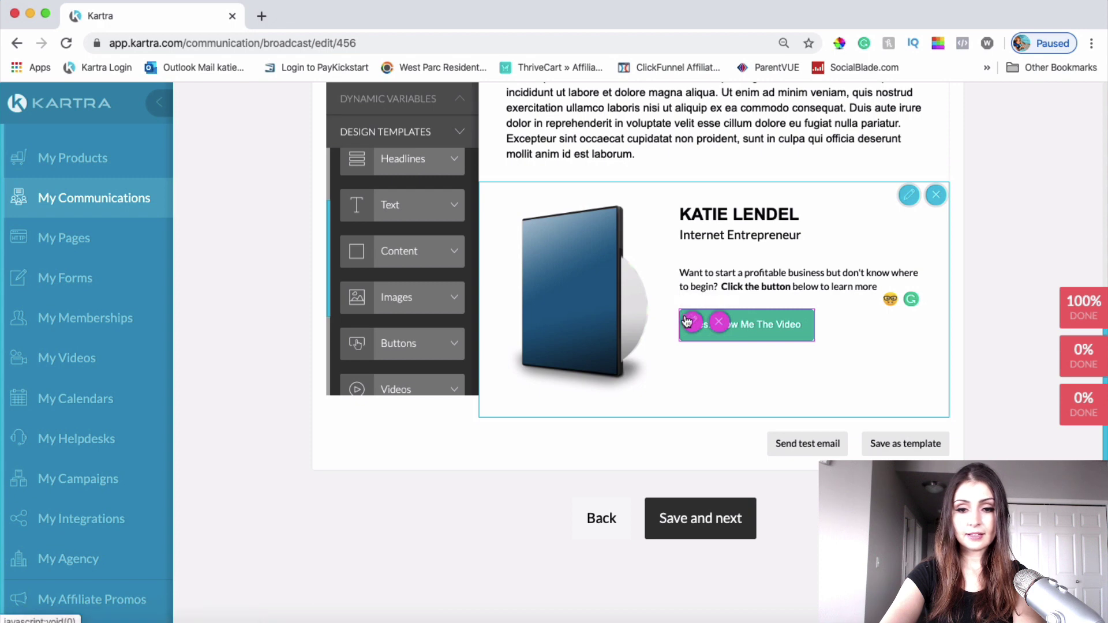
# Step: Link the button to the challenge page and set its background to green #5dc845
pyautogui.click(692, 321)
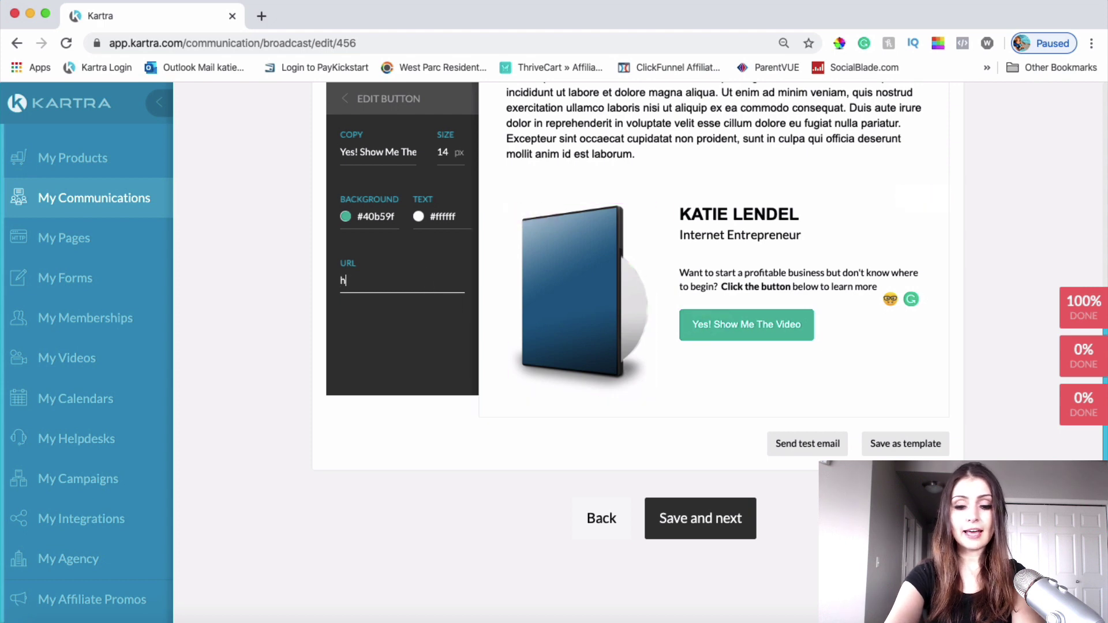
pyautogui.write('://')
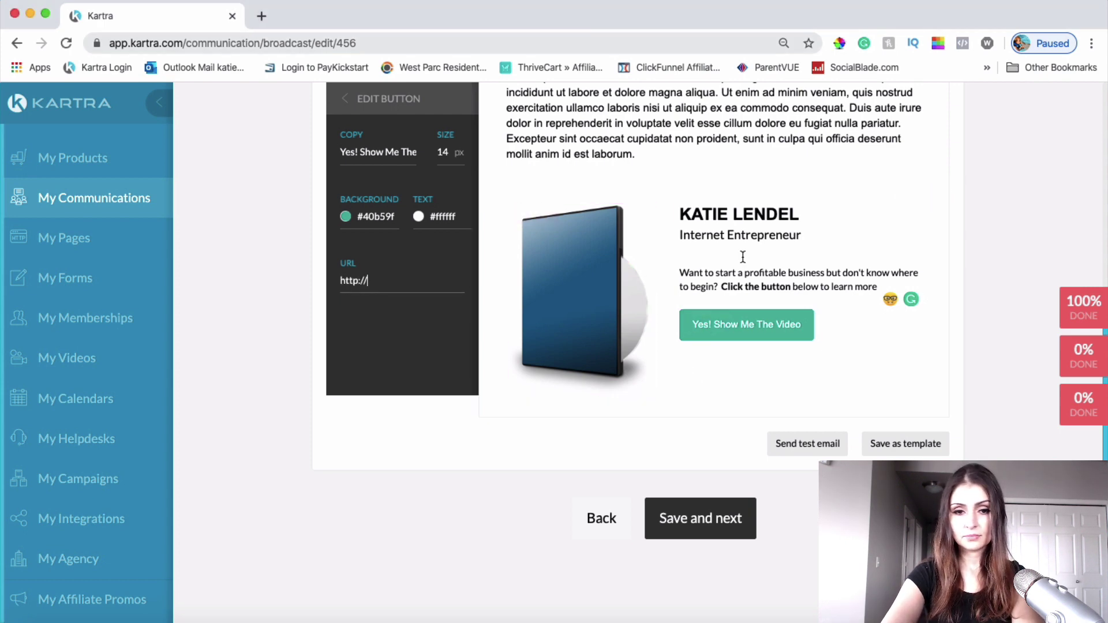
pyautogui.write('https://katielendel.kartra.com/page/challenge')
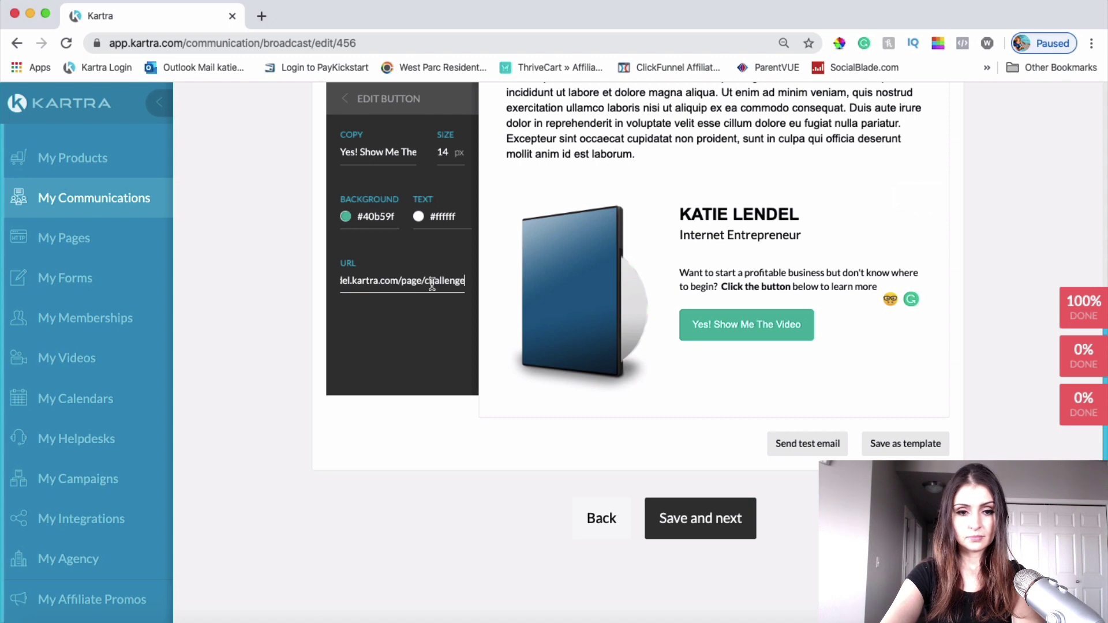
pyautogui.scroll(2, 370, 264)
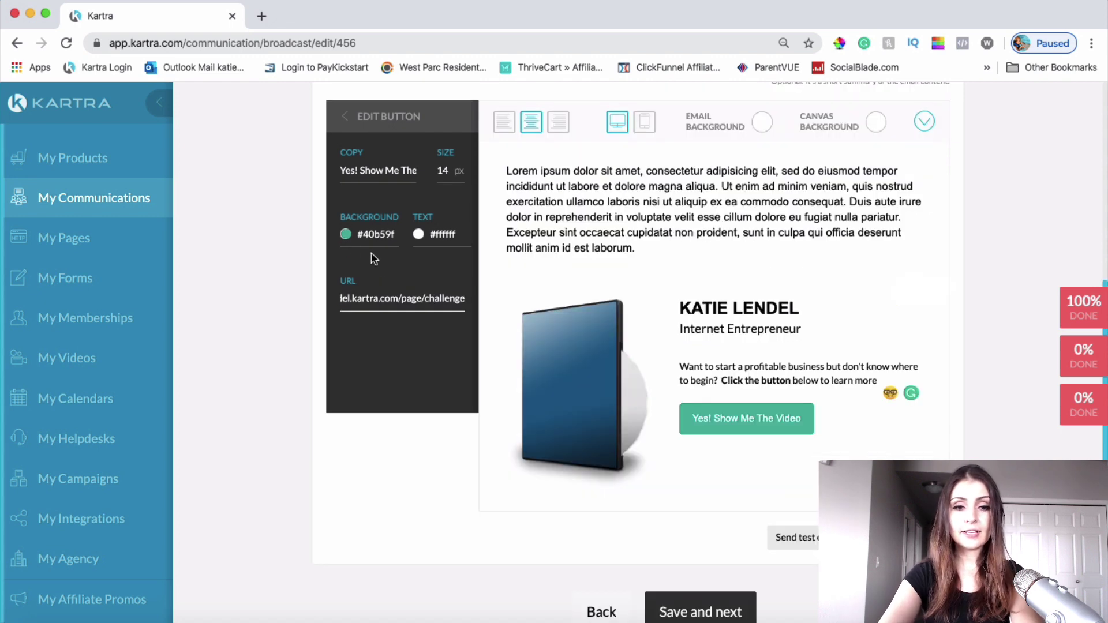
pyautogui.click(346, 234)
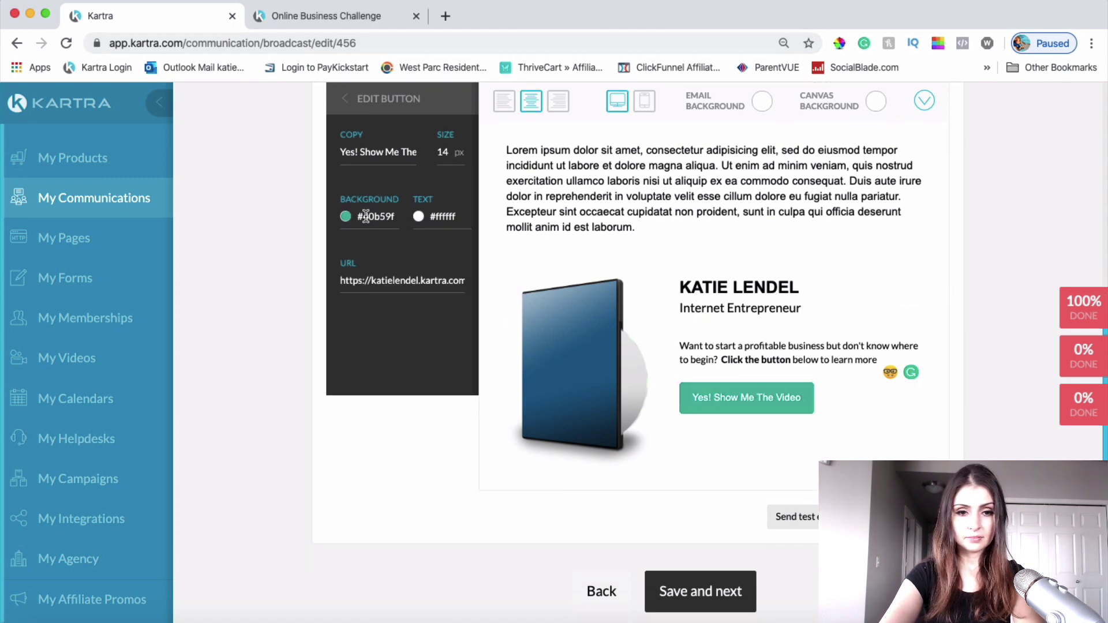
pyautogui.click(365, 217)
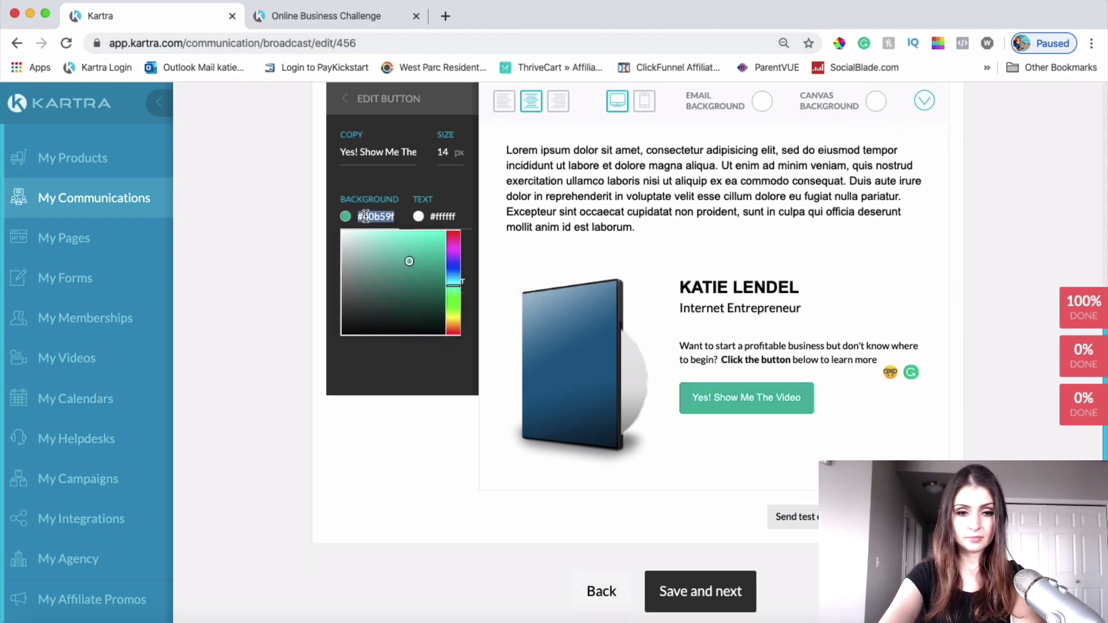
pyautogui.write('5BC845')
pyautogui.click(410, 373)
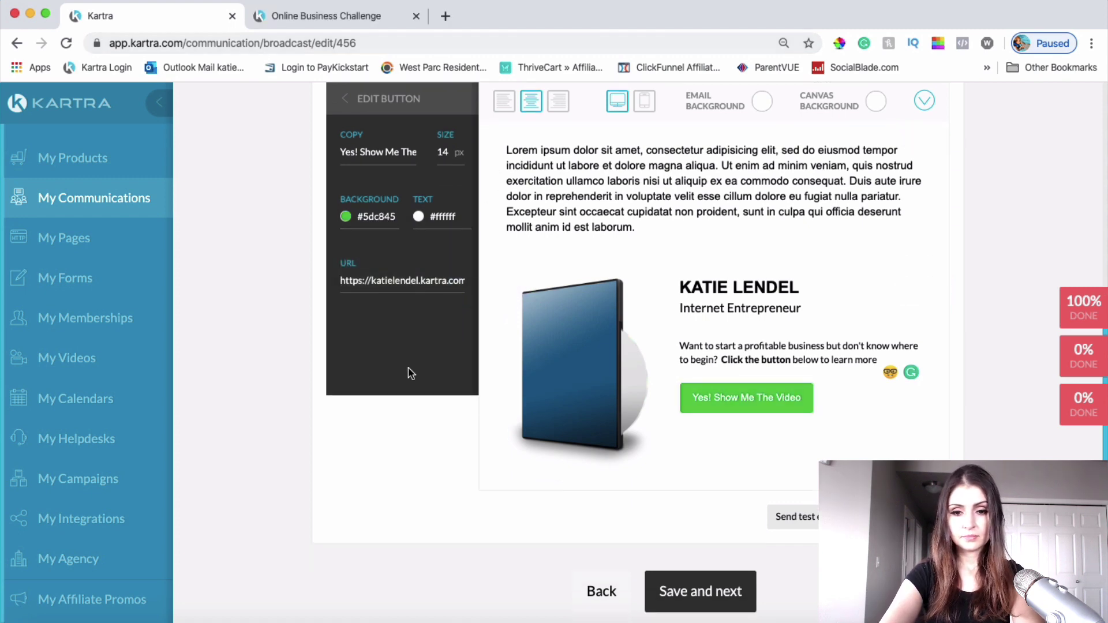
pyautogui.click(580, 418)
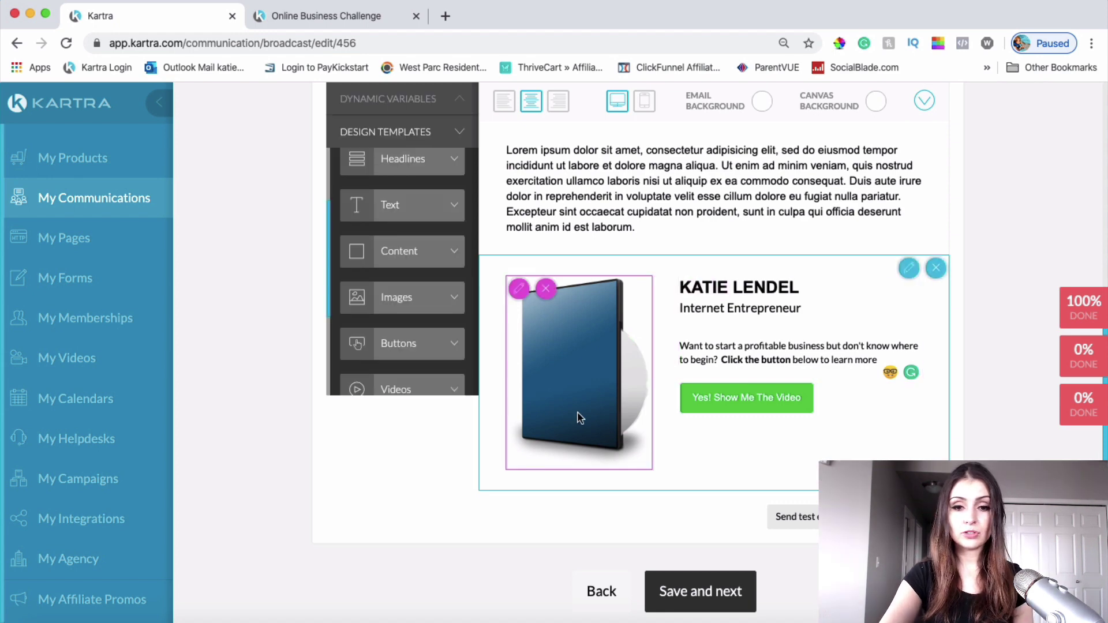
# Step: Open the DVD image settings, then start loading canva.com in a new tab
pyautogui.click(519, 289)
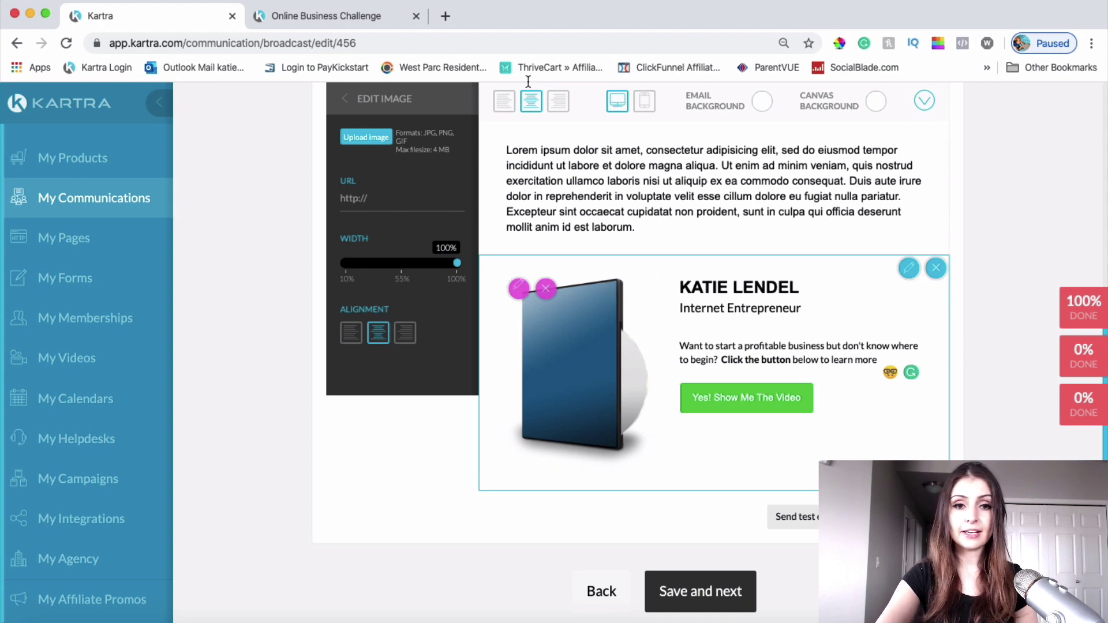
pyautogui.click(446, 17)
pyautogui.write('can')
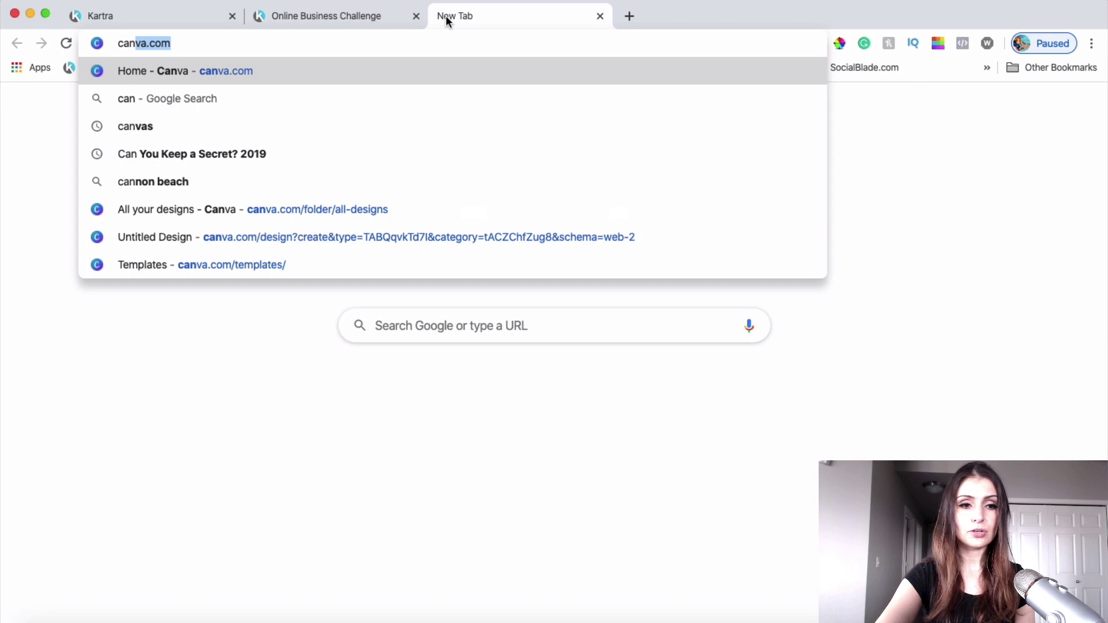
pyautogui.press('Return')
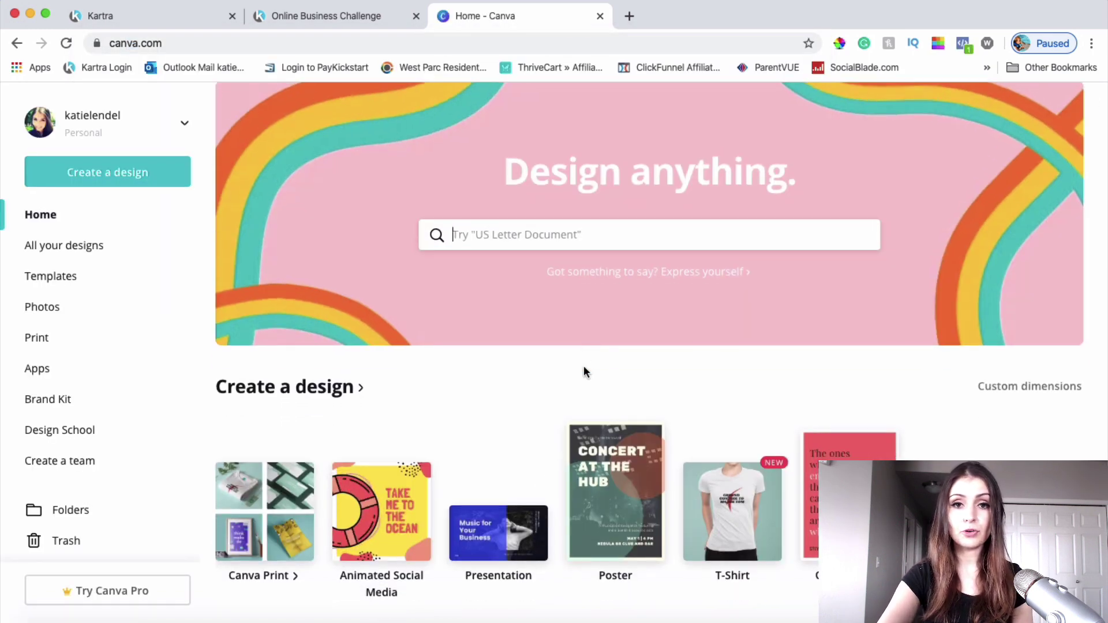
pyautogui.scroll(-5, 527, 375)
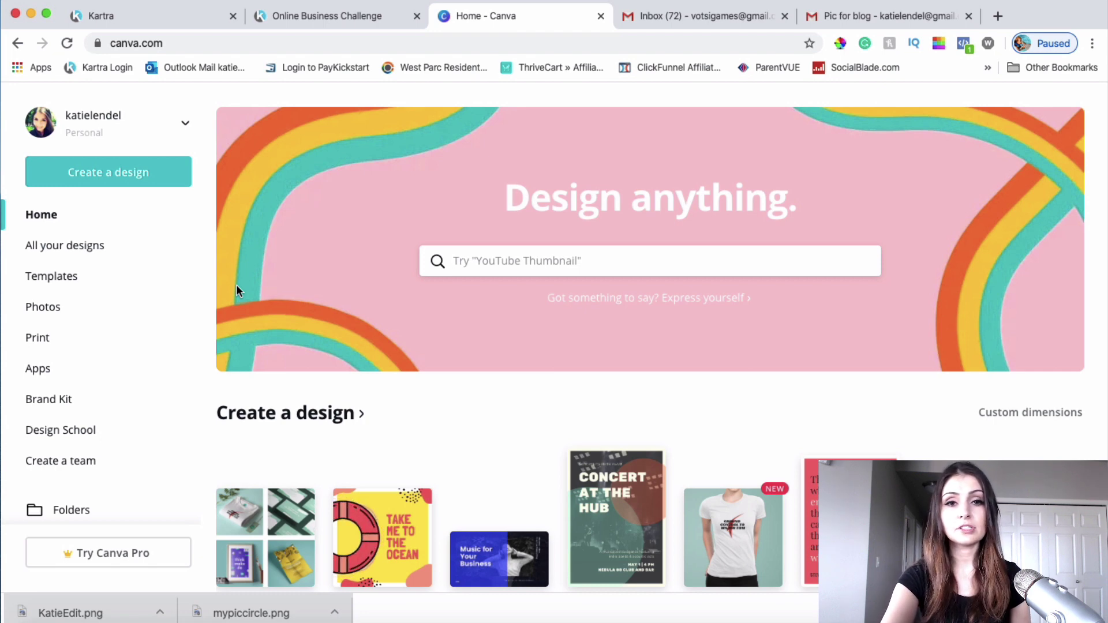
pyautogui.scroll(-3, 236, 286)
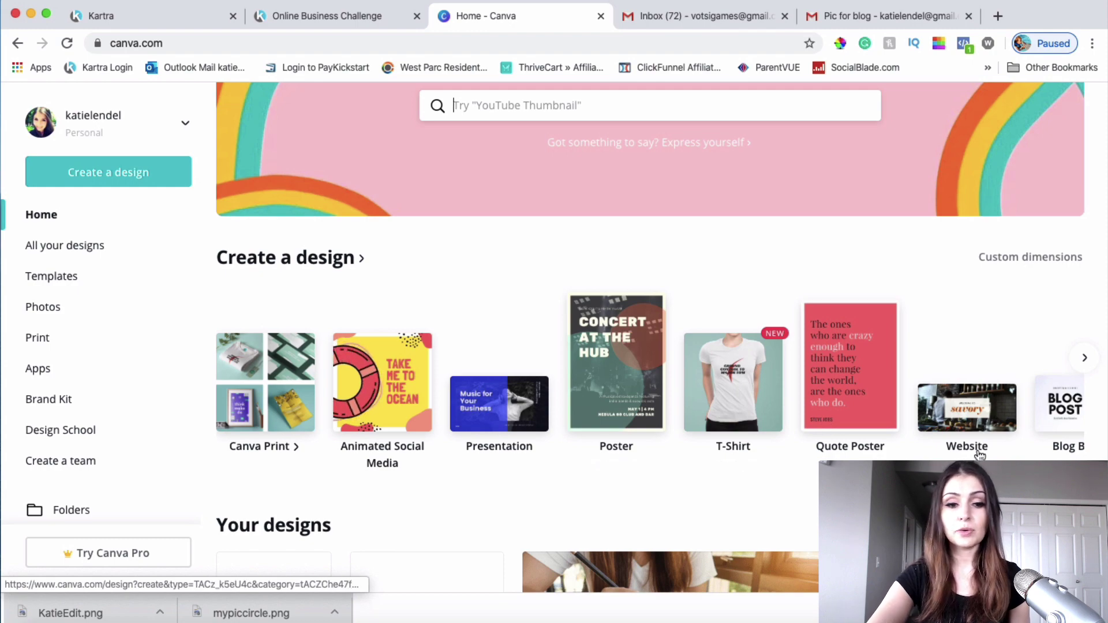
pyautogui.scroll(-4, 979, 454)
pyautogui.scroll(7, 978, 448)
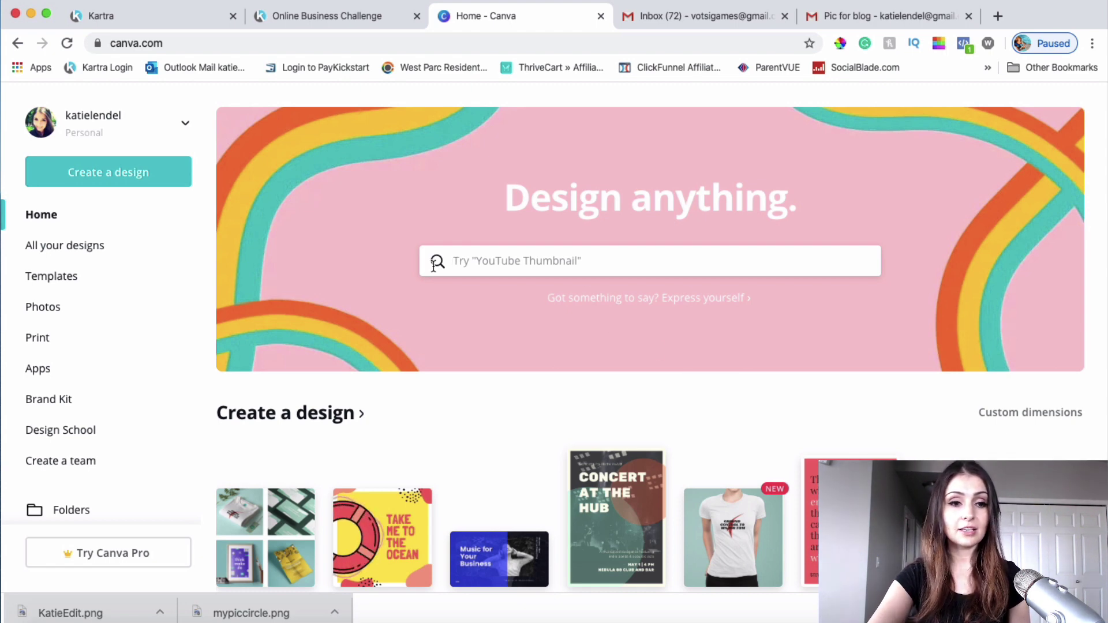
# Step: Create a blank custom-size 400 × 400 px design
pyautogui.click(75, 179)
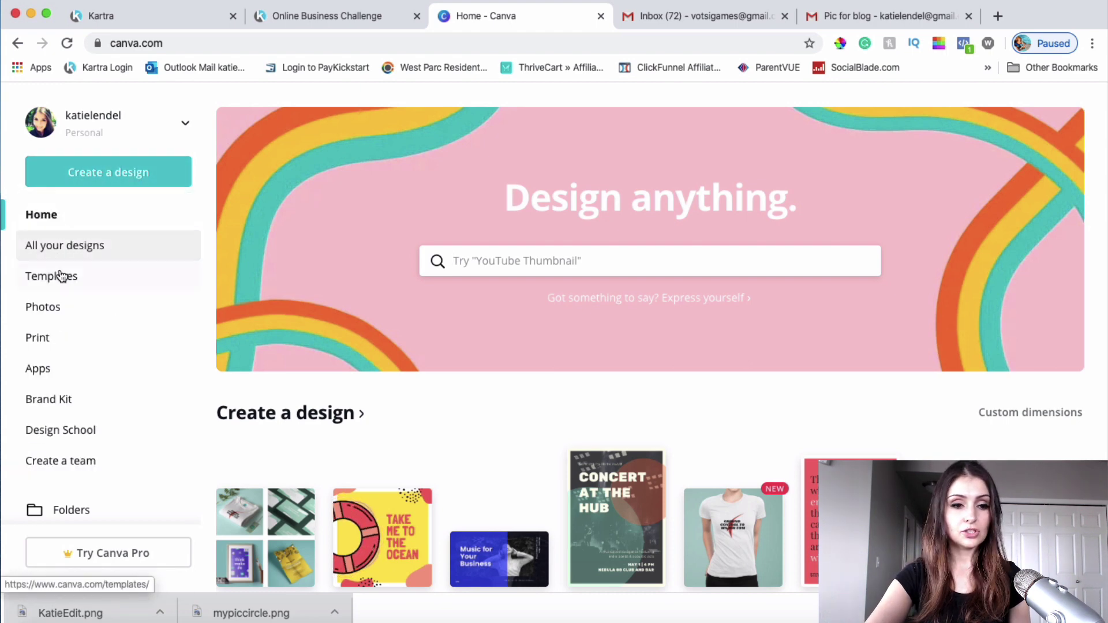
pyautogui.click(89, 177)
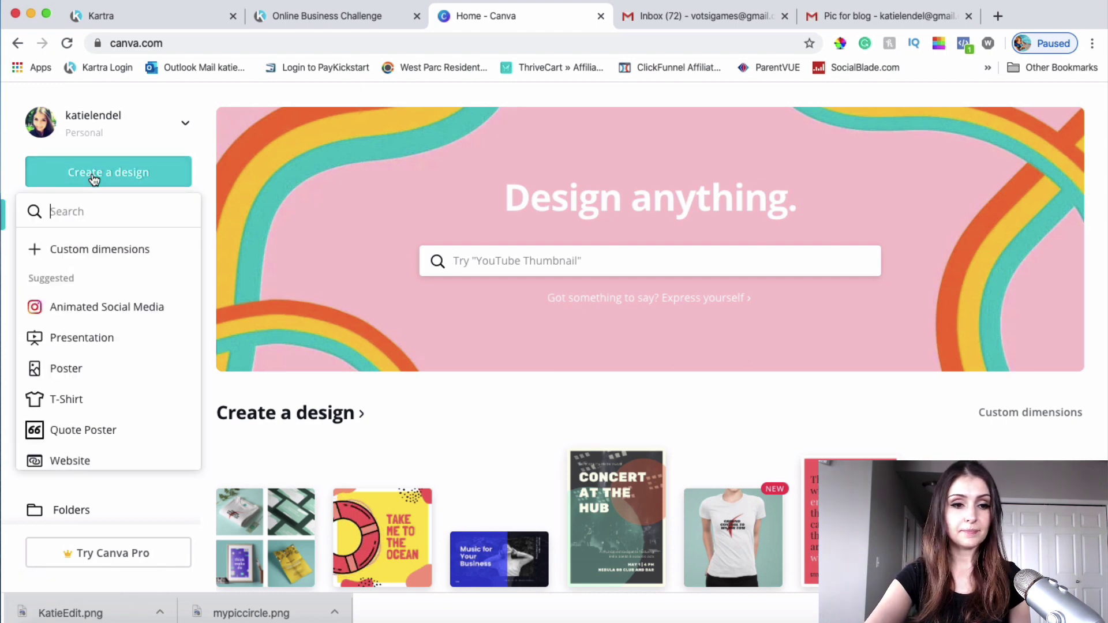
pyautogui.click(78, 252)
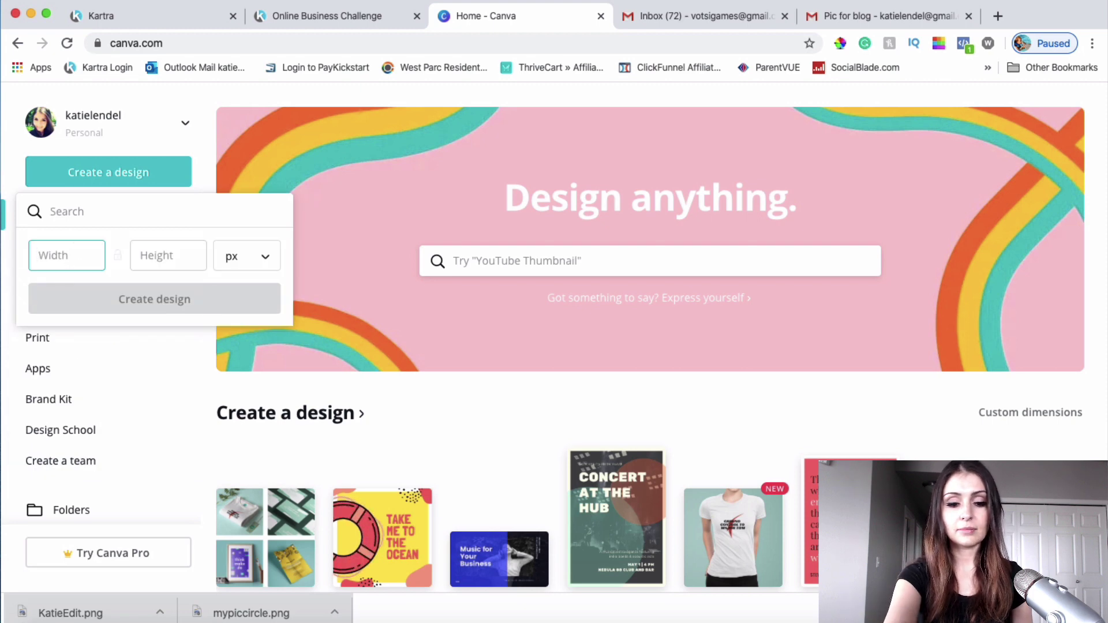
pyautogui.click(170, 256)
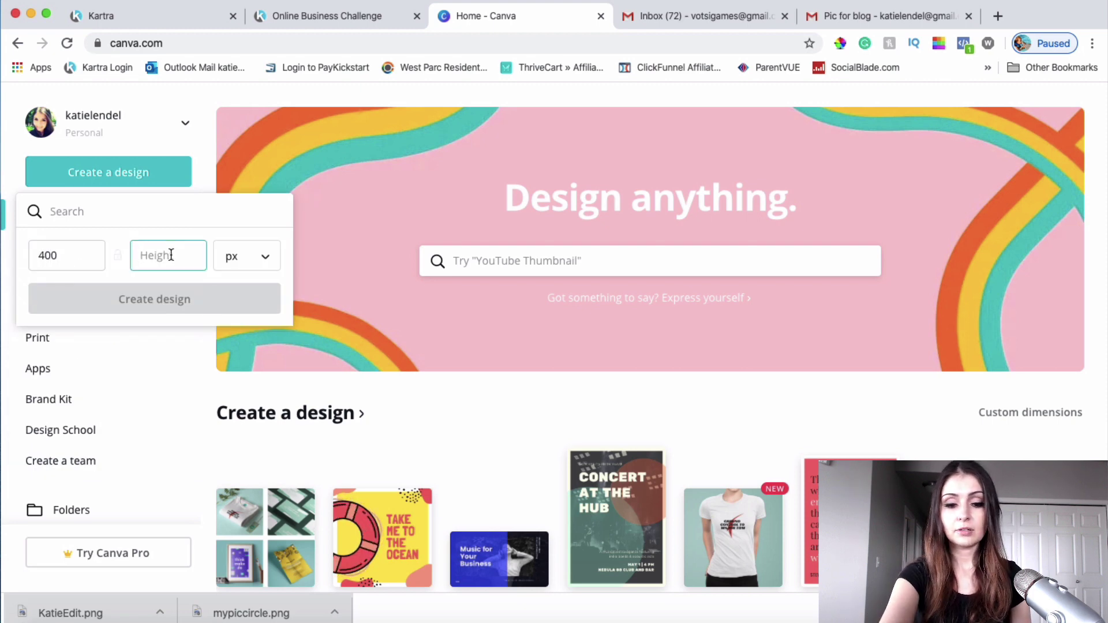
pyautogui.write('400')
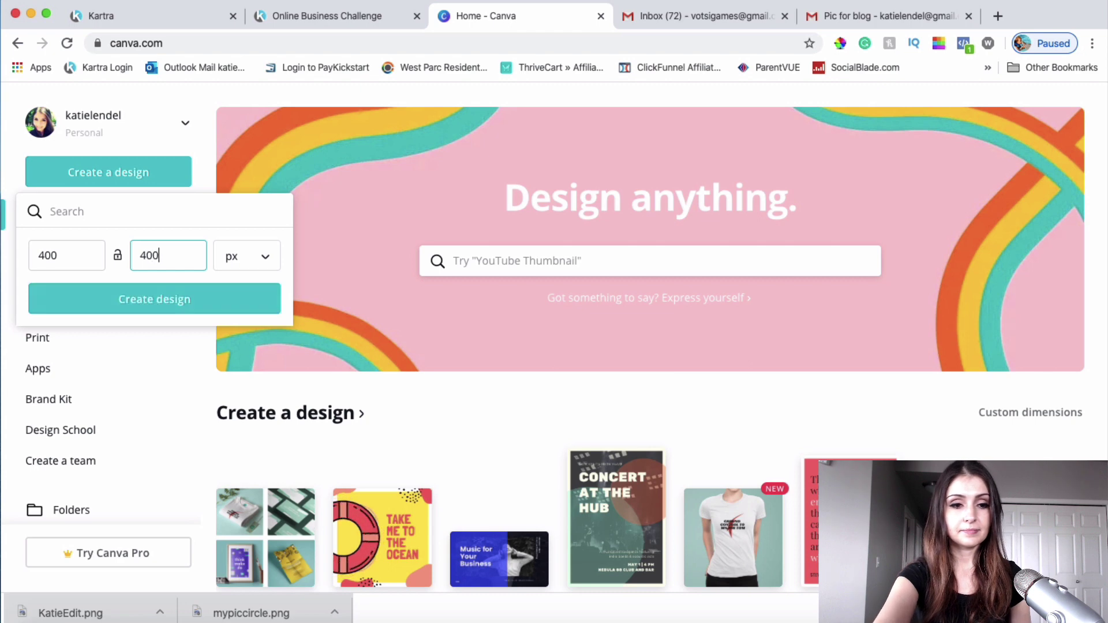
pyautogui.click(147, 306)
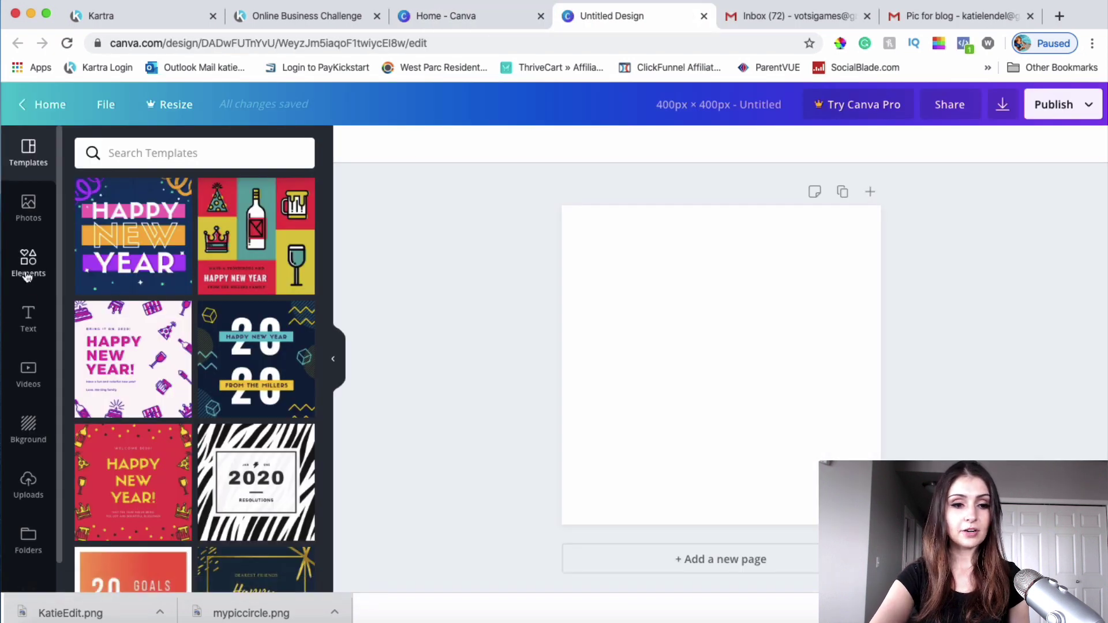
# Step: Add a circle photo frame to the page and enlarge it to fill the page
pyautogui.click(28, 271)
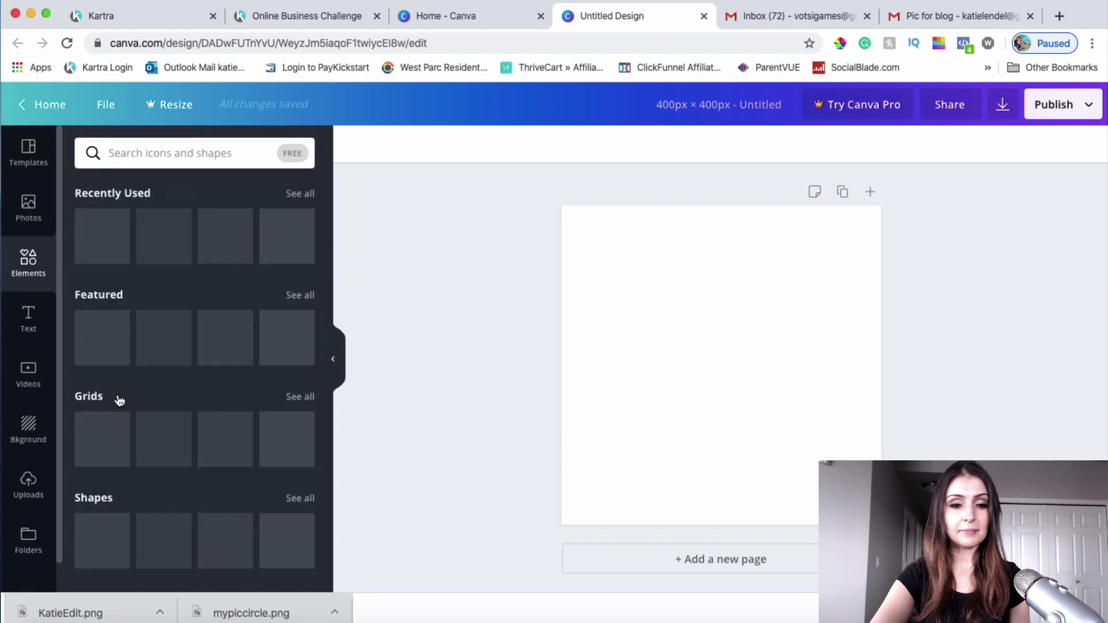
pyautogui.scroll(-5, 119, 402)
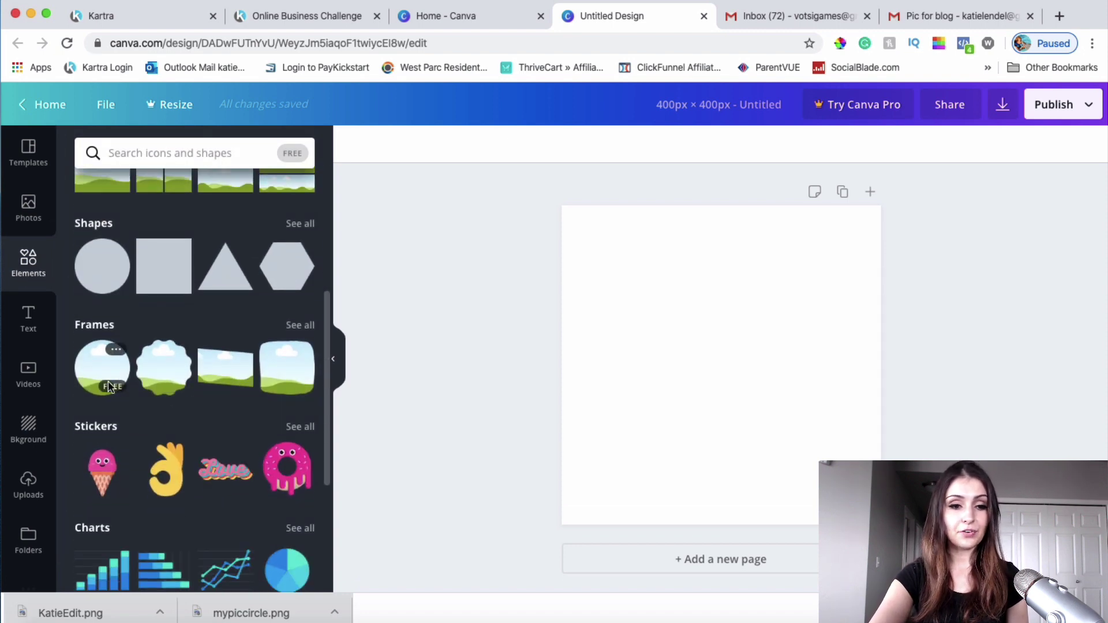
pyautogui.moveTo(106, 371); pyautogui.dragTo(640, 239)
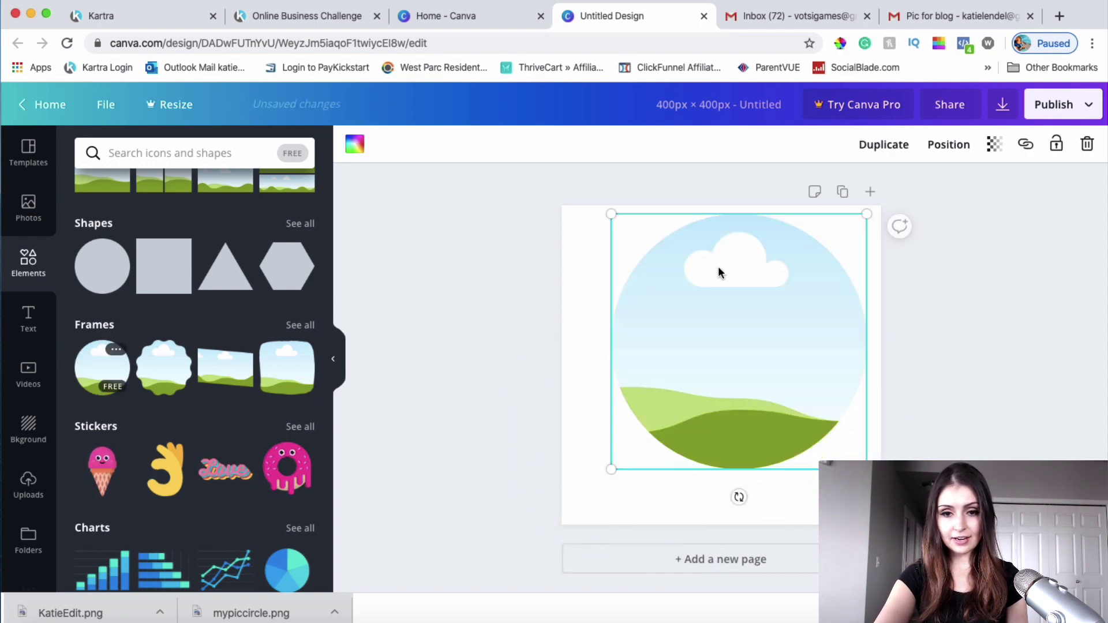
pyautogui.moveTo(722, 285); pyautogui.dragTo(719, 285)
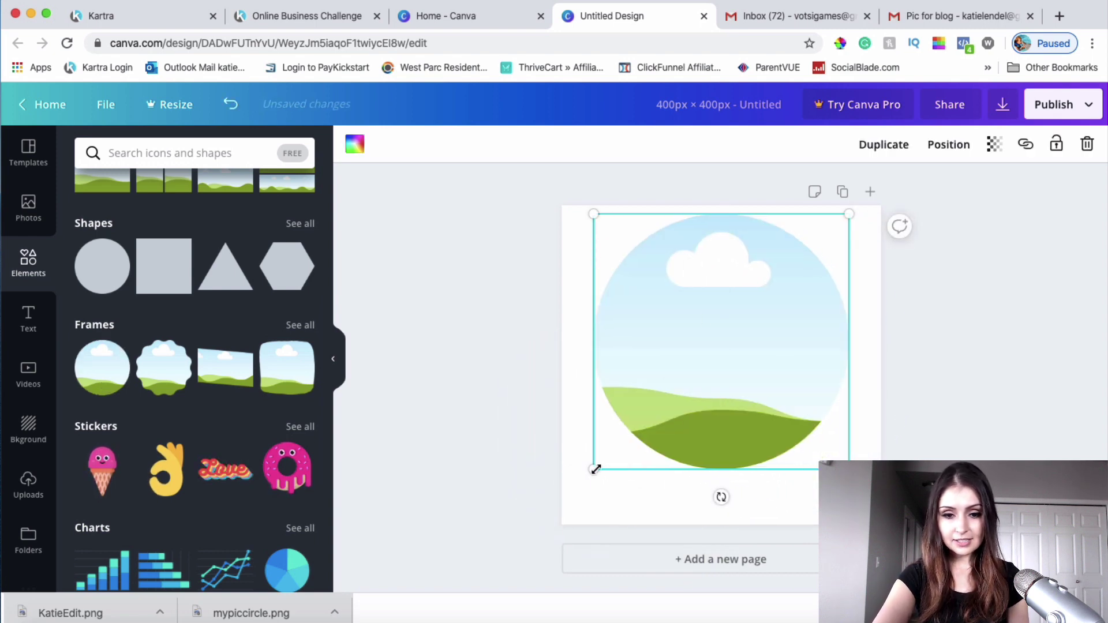
pyautogui.moveTo(588, 474); pyautogui.dragTo(564, 492)
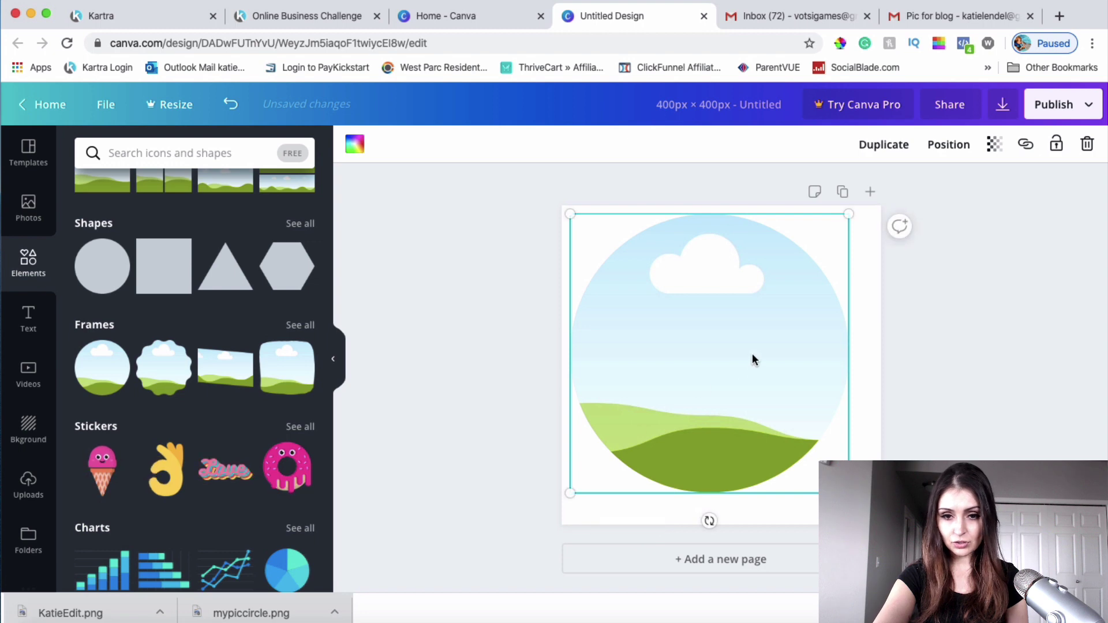
pyautogui.click(753, 359)
pyautogui.moveTo(848, 493); pyautogui.dragTo(874, 518)
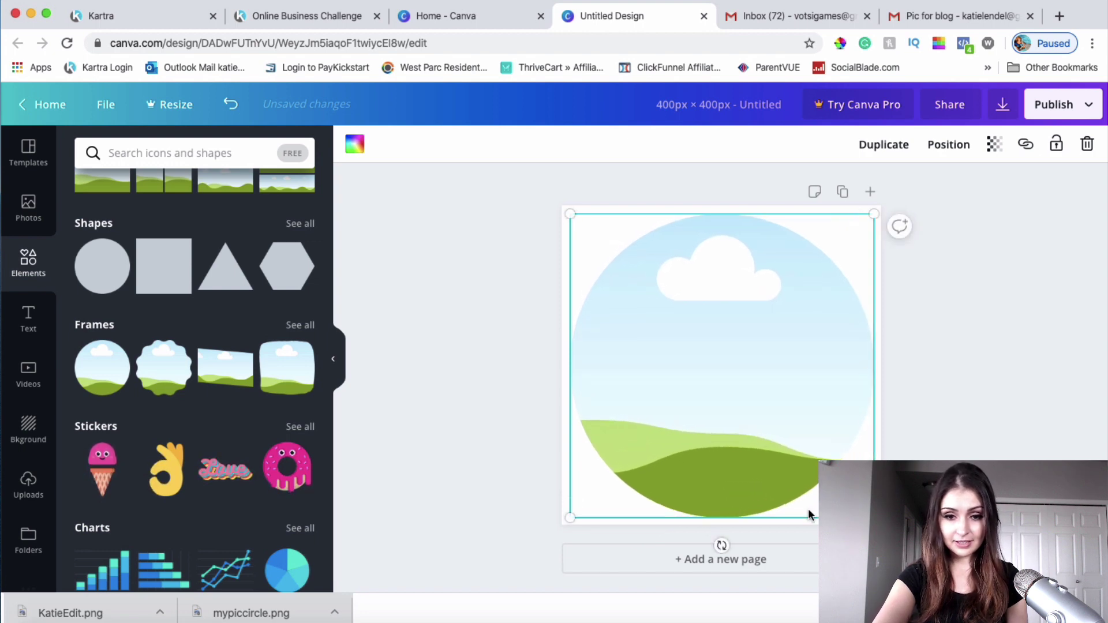
pyautogui.press('Escape')
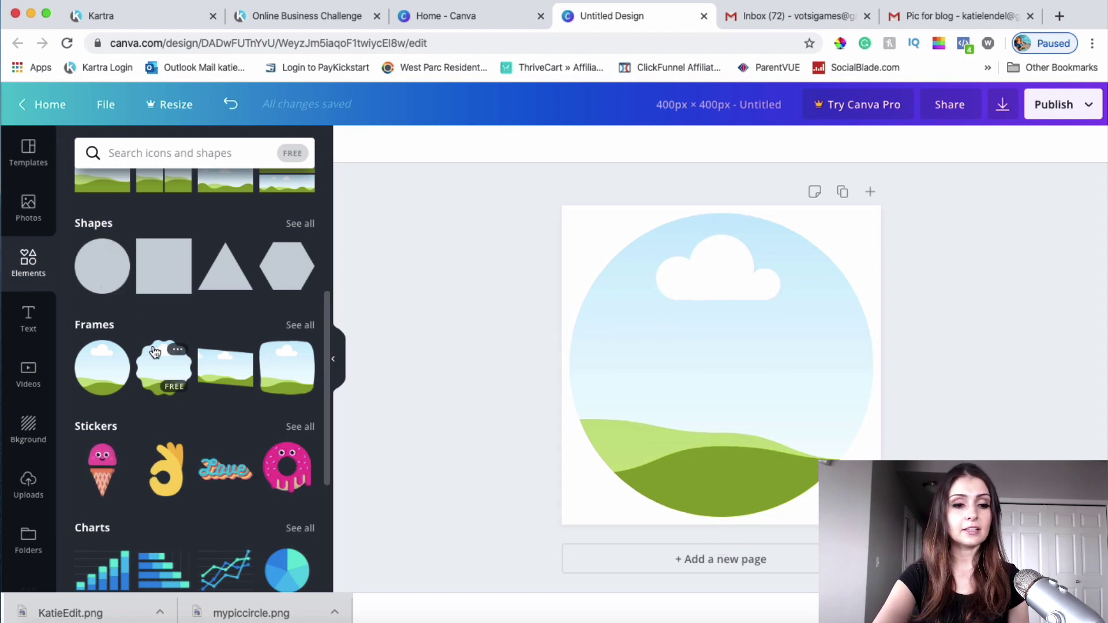
# Step: Upload a portrait, delete the circle frame, and place the uploaded portrait on the page
pyautogui.click(26, 498)
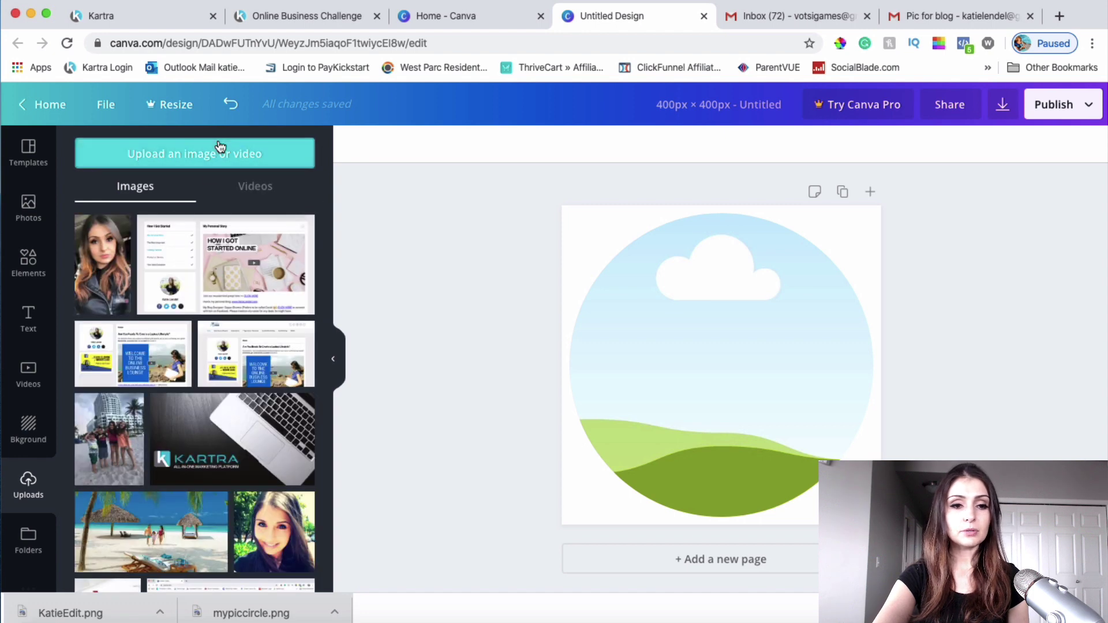
pyautogui.click(249, 146)
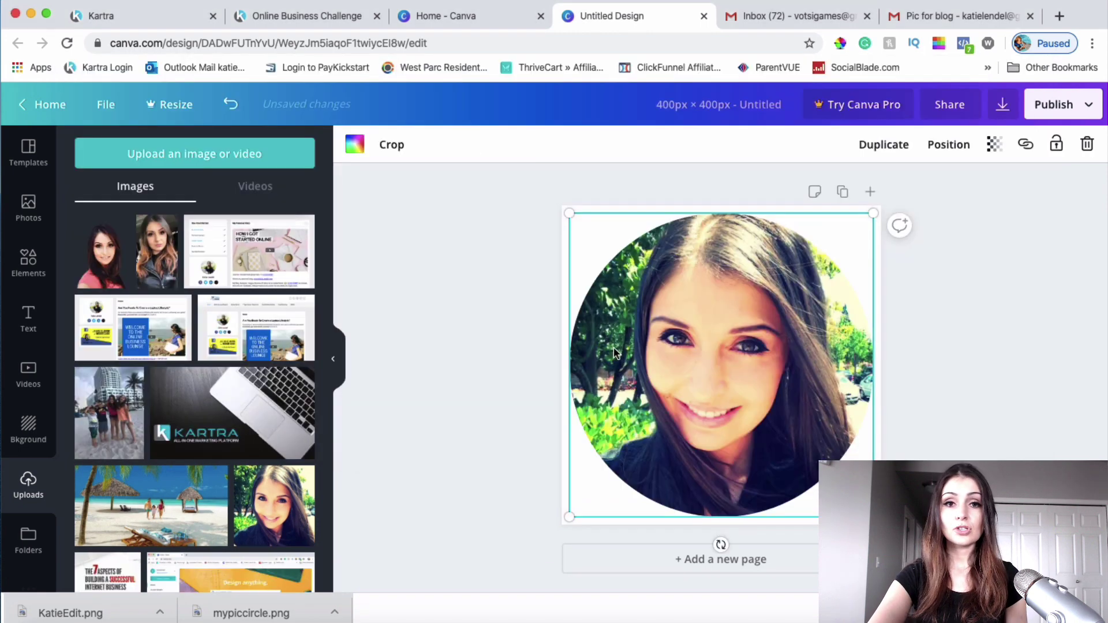
pyautogui.click(1041, 285)
pyautogui.click(758, 274)
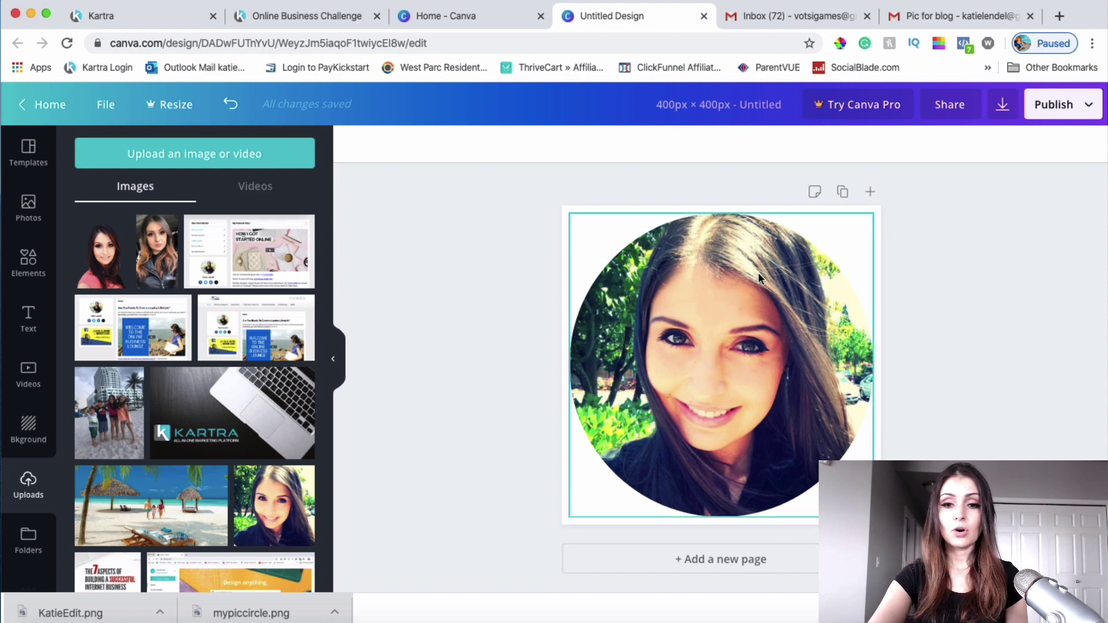
pyautogui.press('Delete')
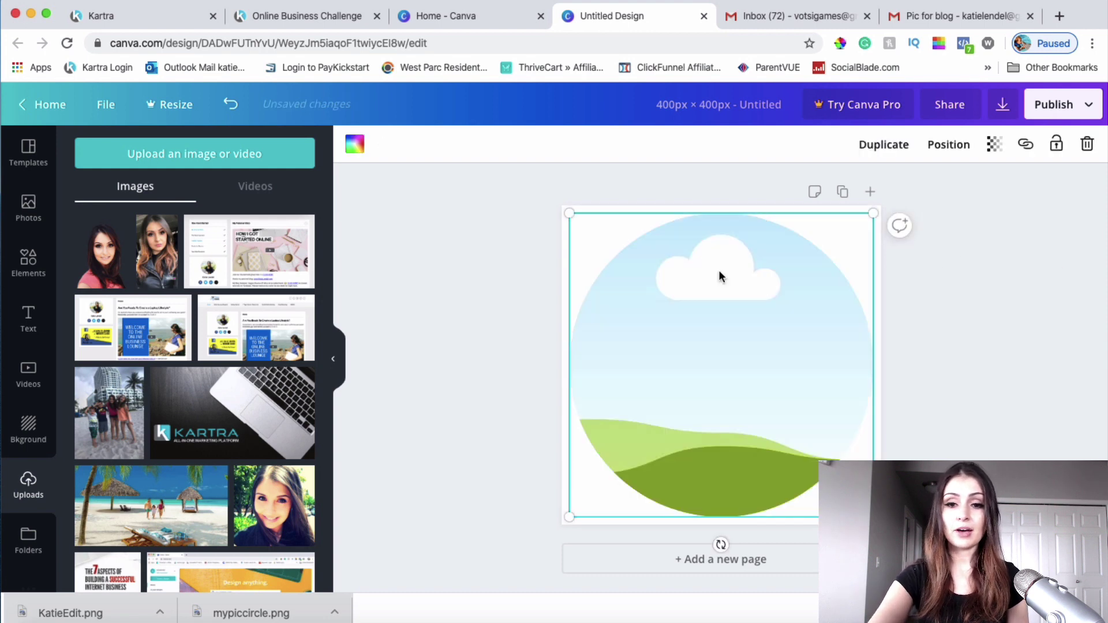
pyautogui.press('Delete')
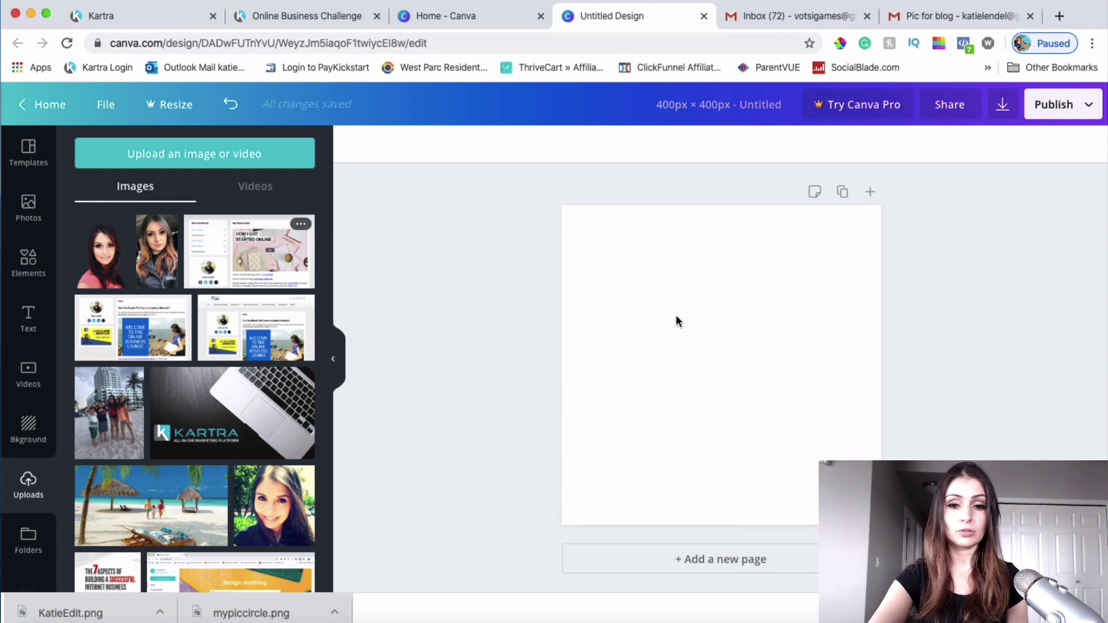
pyautogui.click(95, 253)
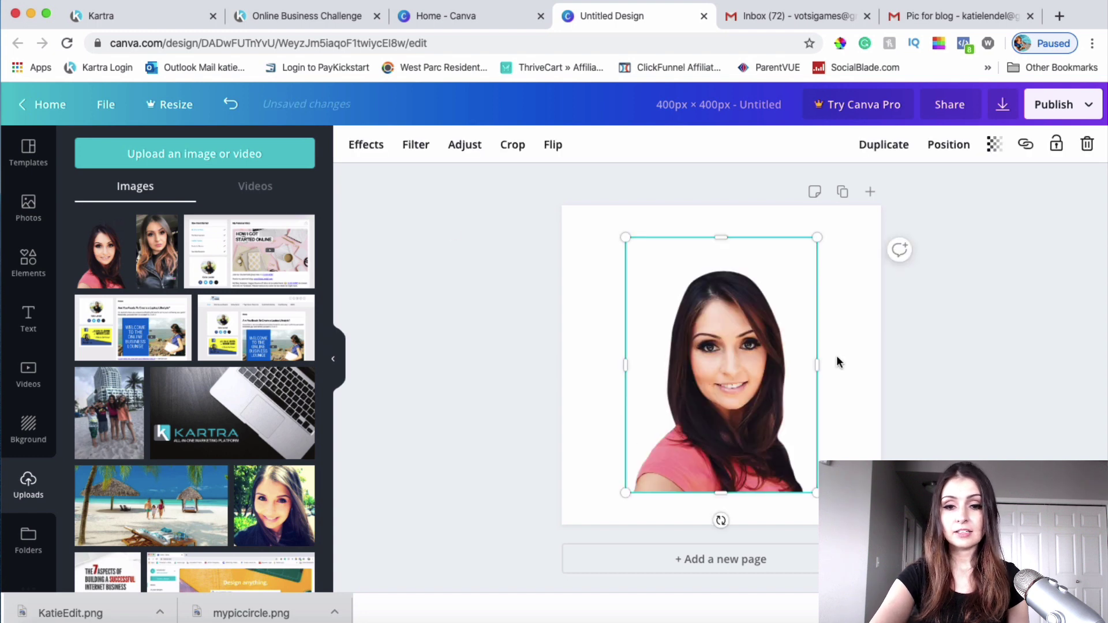
# Step: Stretch the photo to fill the page and name the design emailtemplatephoto
pyautogui.moveTo(767, 367); pyautogui.dragTo(722, 320)
pyautogui.click(694, 103)
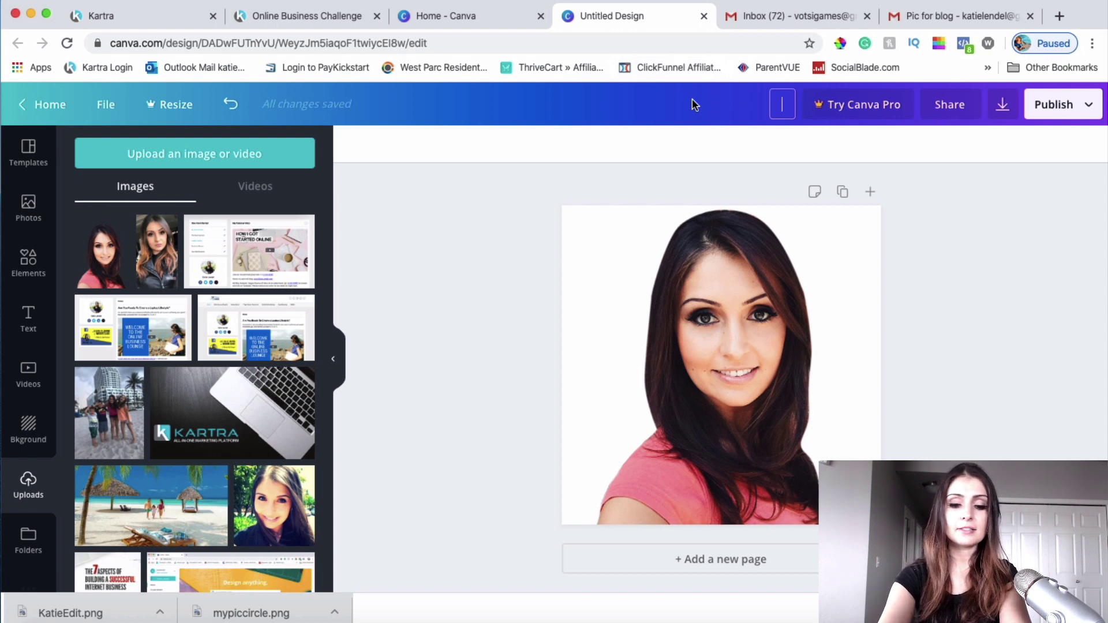
pyautogui.write('emailtemplatephoto')
pyautogui.press('Return')
# Step: Download the design as a PNG and return to the Kartra email editor
pyautogui.click(1003, 105)
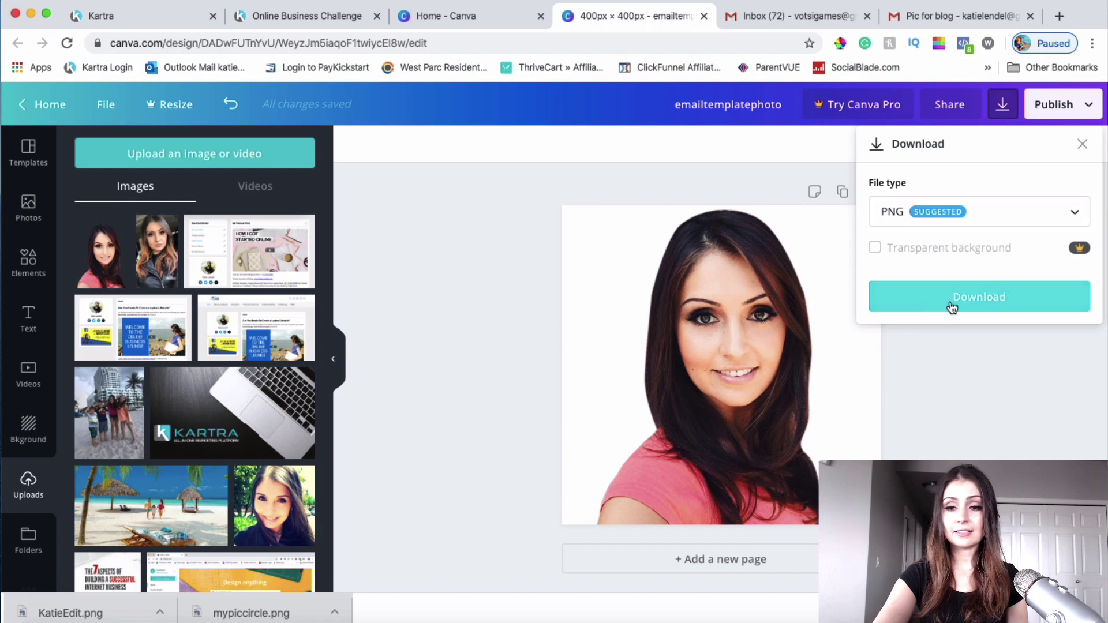
pyautogui.click(954, 305)
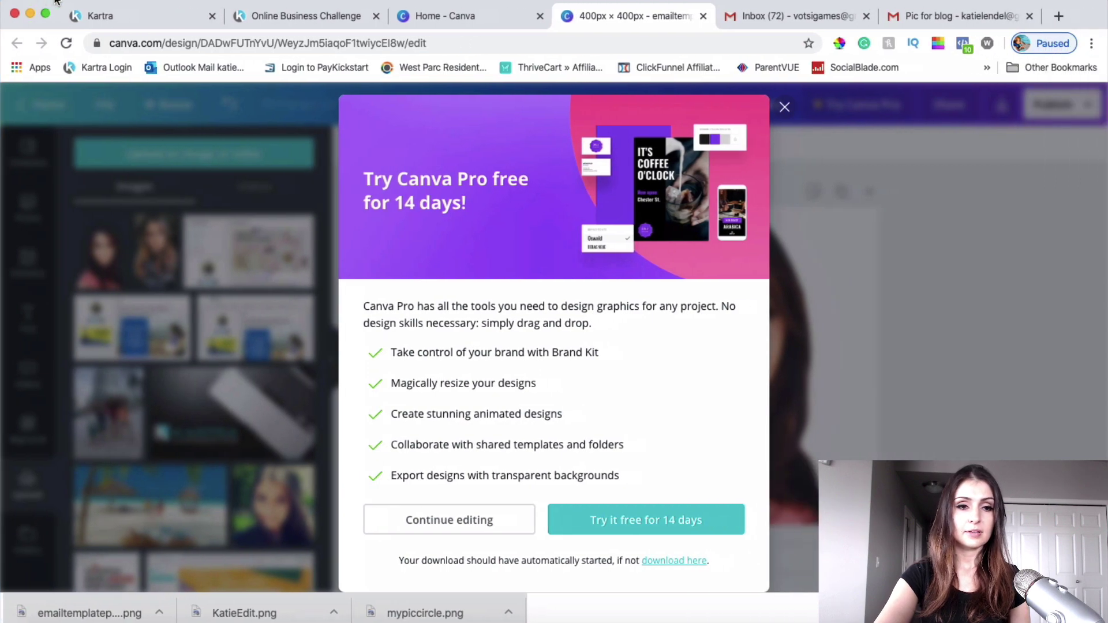
pyautogui.click(144, 16)
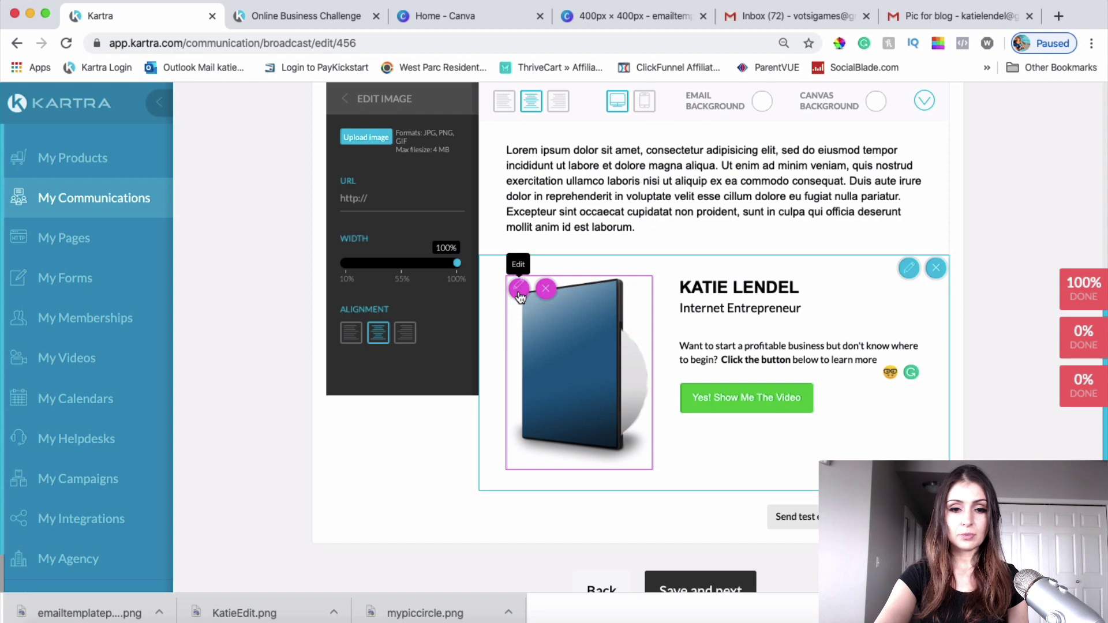
# Step: Upload the downloaded Canva portrait PNG in place of the DVD box image
pyautogui.click(366, 138)
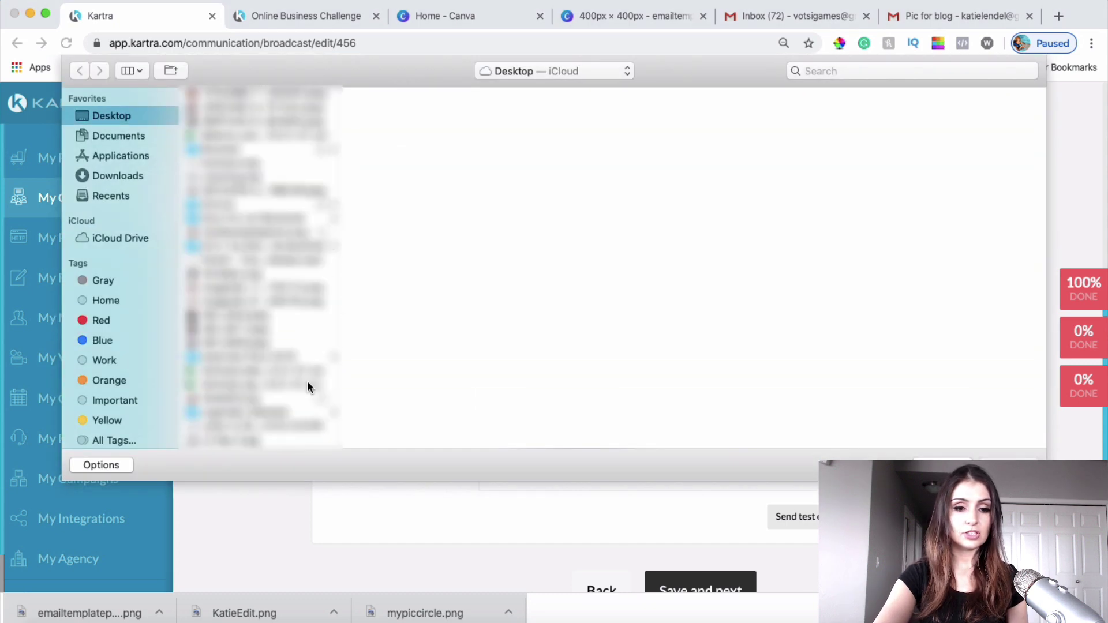
pyautogui.scroll(-3, 307, 381)
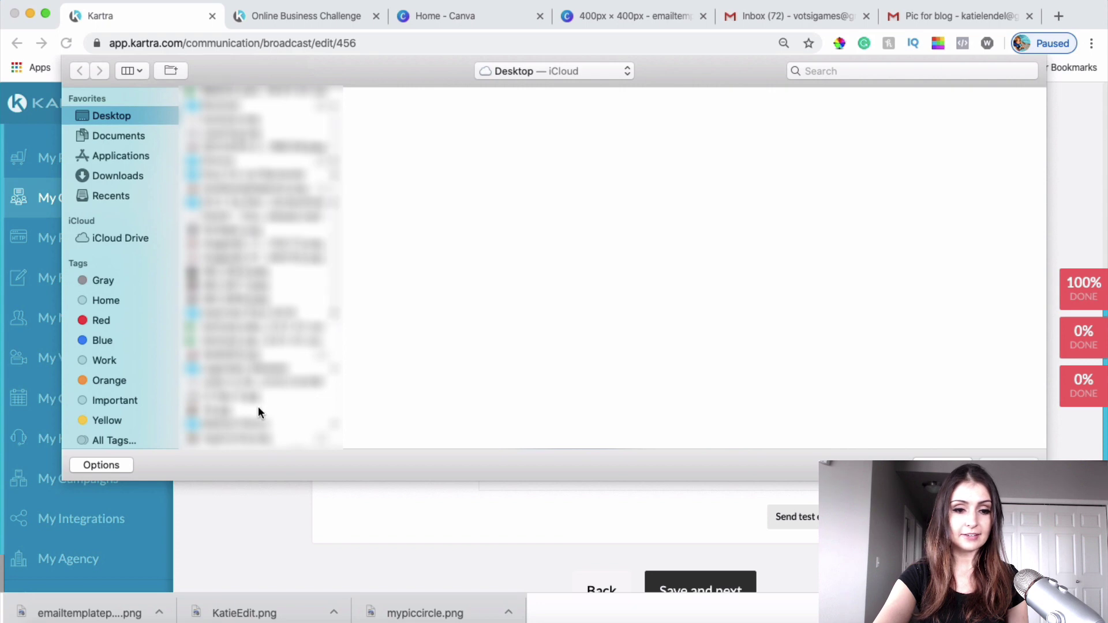
pyautogui.doubleClick(258, 407)
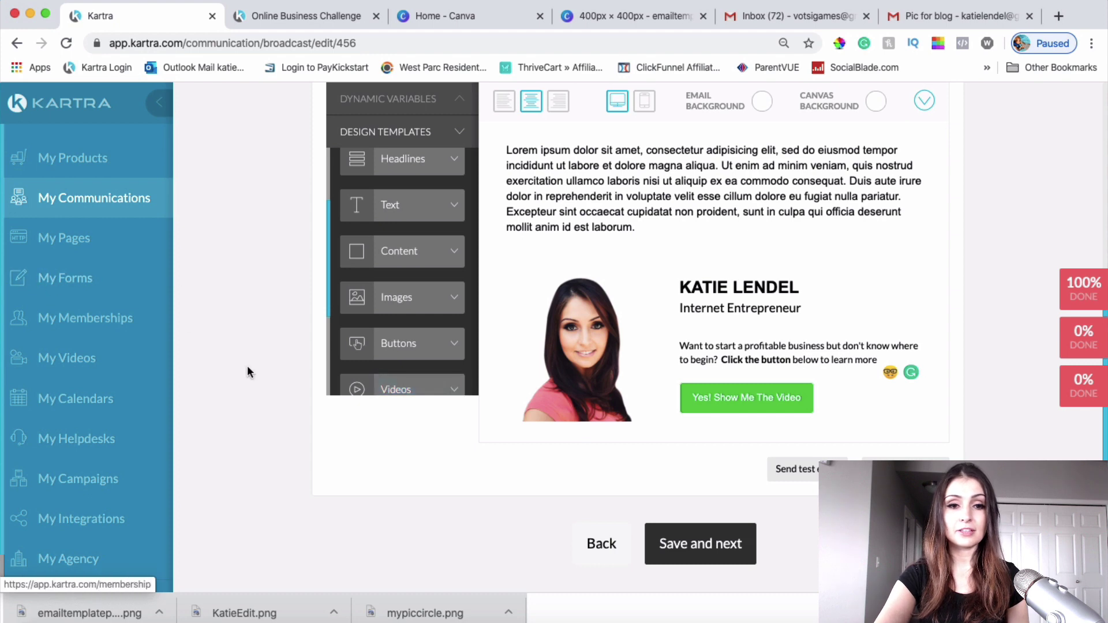
# Step: Drop the second Footers template into the email below the signature block
pyautogui.scroll(3, 247, 365)
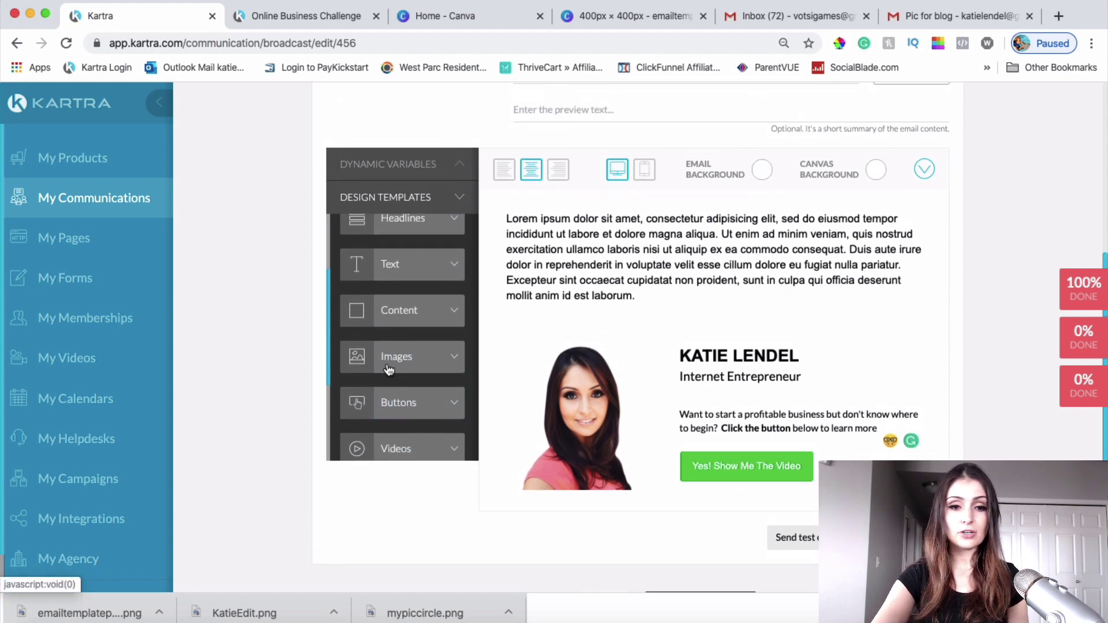
pyautogui.scroll(5, 388, 369)
pyautogui.scroll(-4, 389, 370)
pyautogui.scroll(-5, 425, 433)
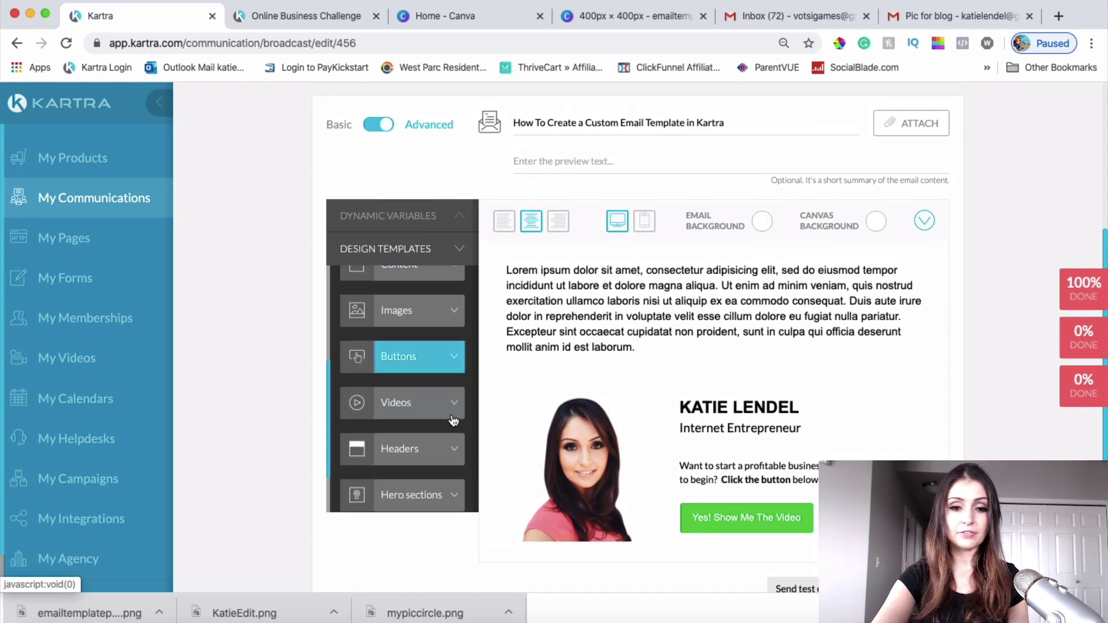
pyautogui.scroll(-4, 424, 440)
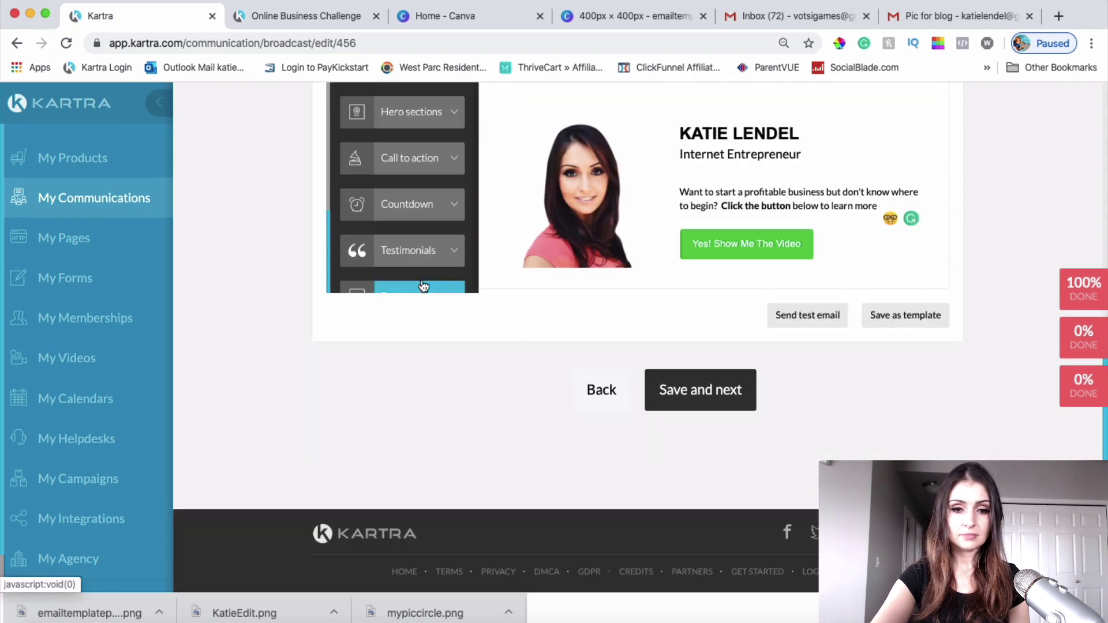
pyautogui.click(442, 287)
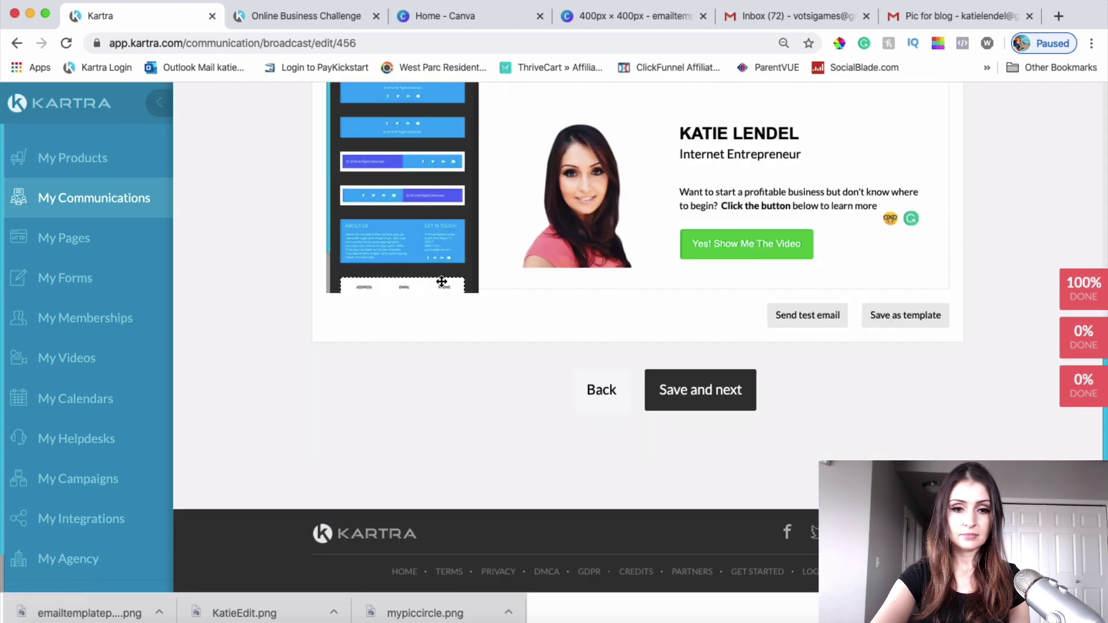
pyautogui.scroll(2, 426, 196)
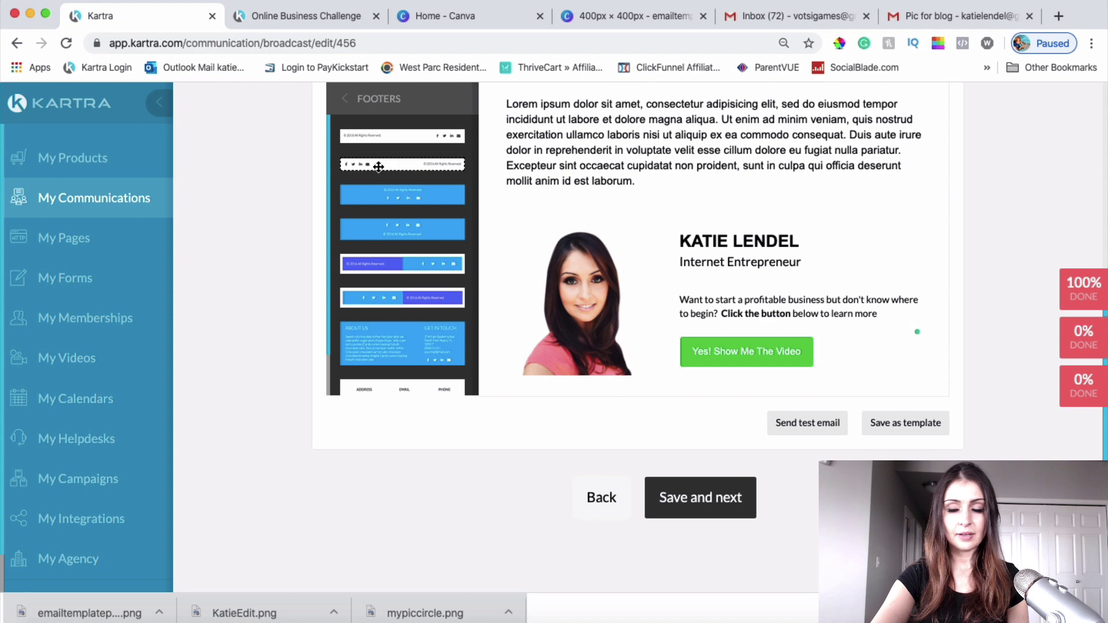
pyautogui.moveTo(378, 166); pyautogui.dragTo(674, 553)
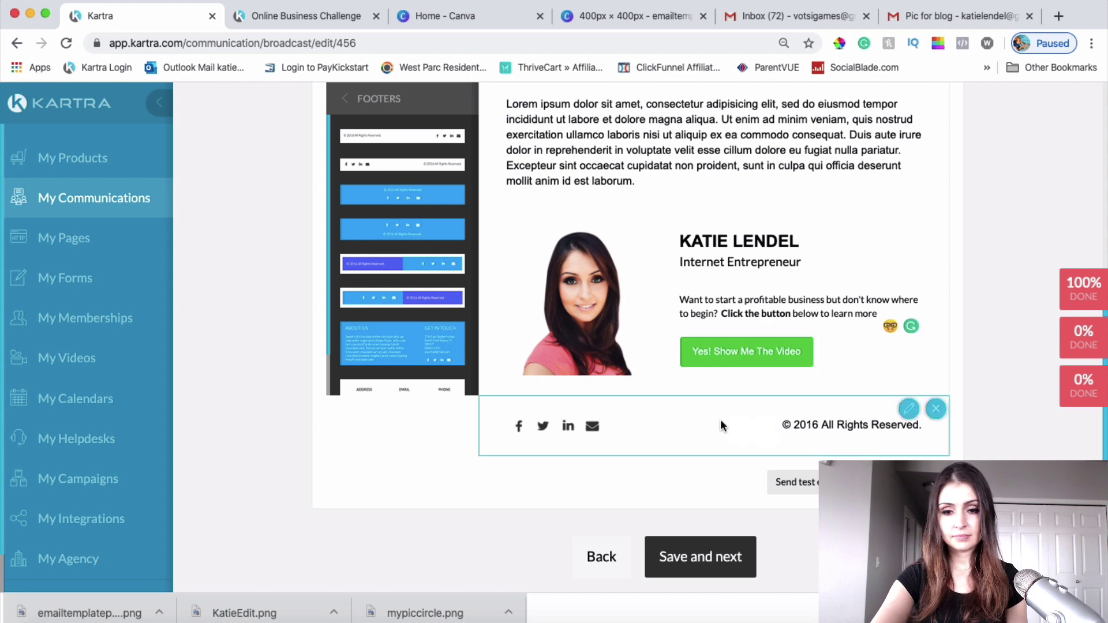
# Step: Delete the '© 2016 All Rights Reserved.' line so only the four social icons remain
pyautogui.click(568, 426)
pyautogui.click(642, 424)
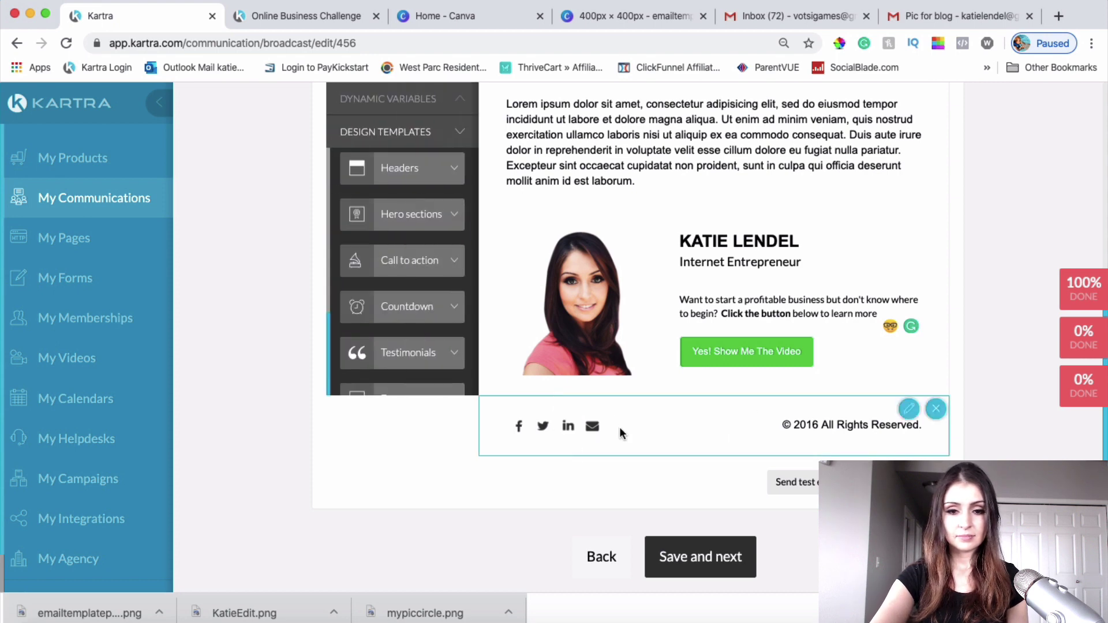
pyautogui.tripleClick(751, 425)
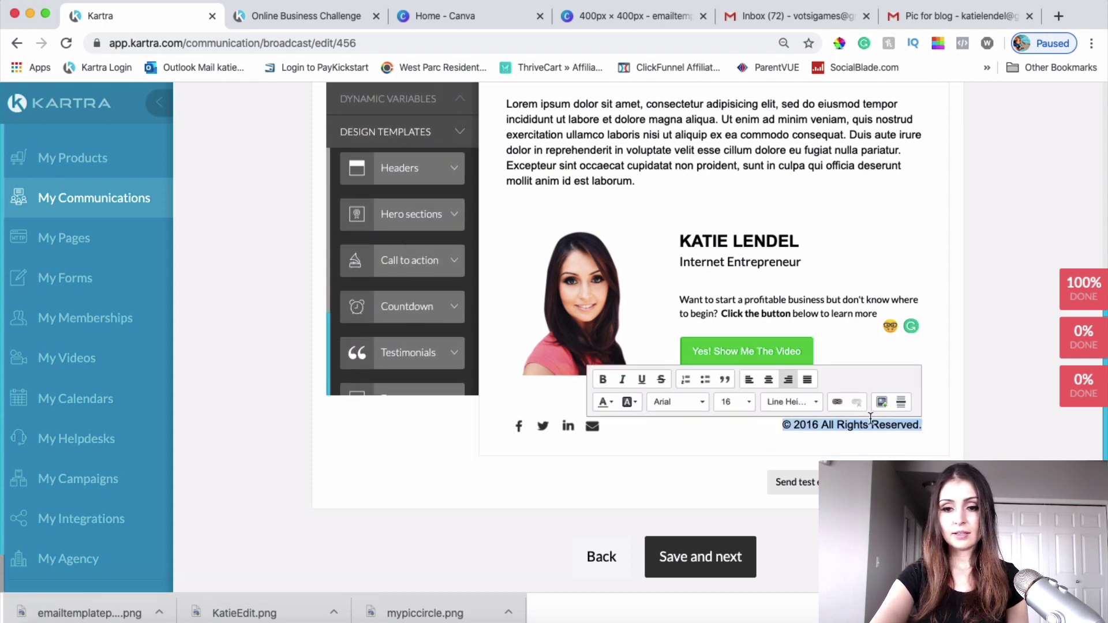
pyautogui.press('BackSpace')
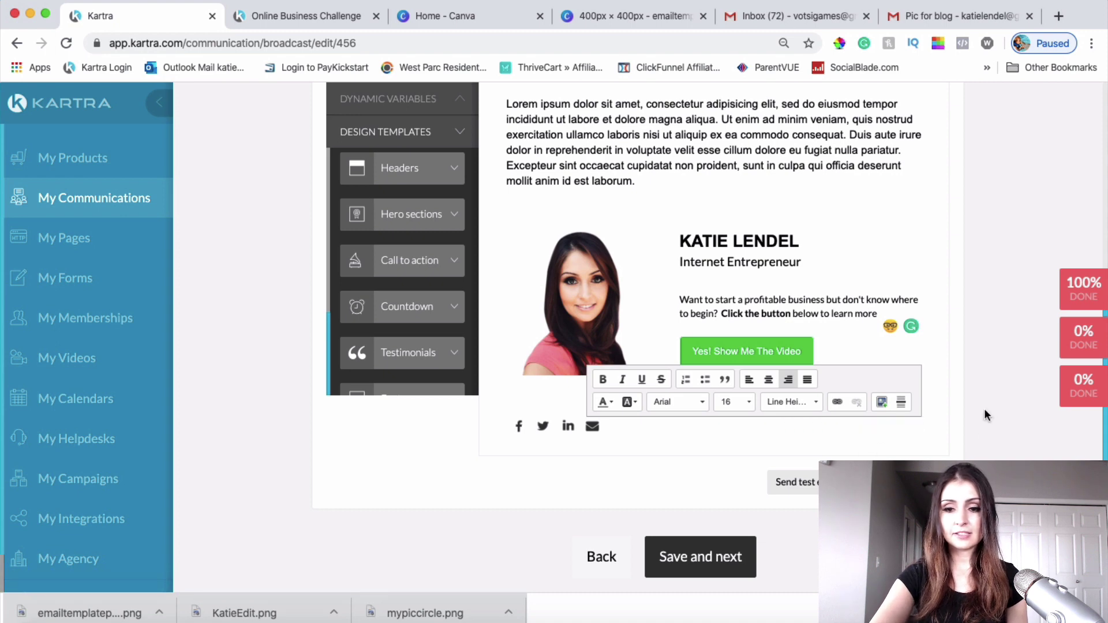
pyautogui.click(1002, 408)
pyautogui.click(807, 424)
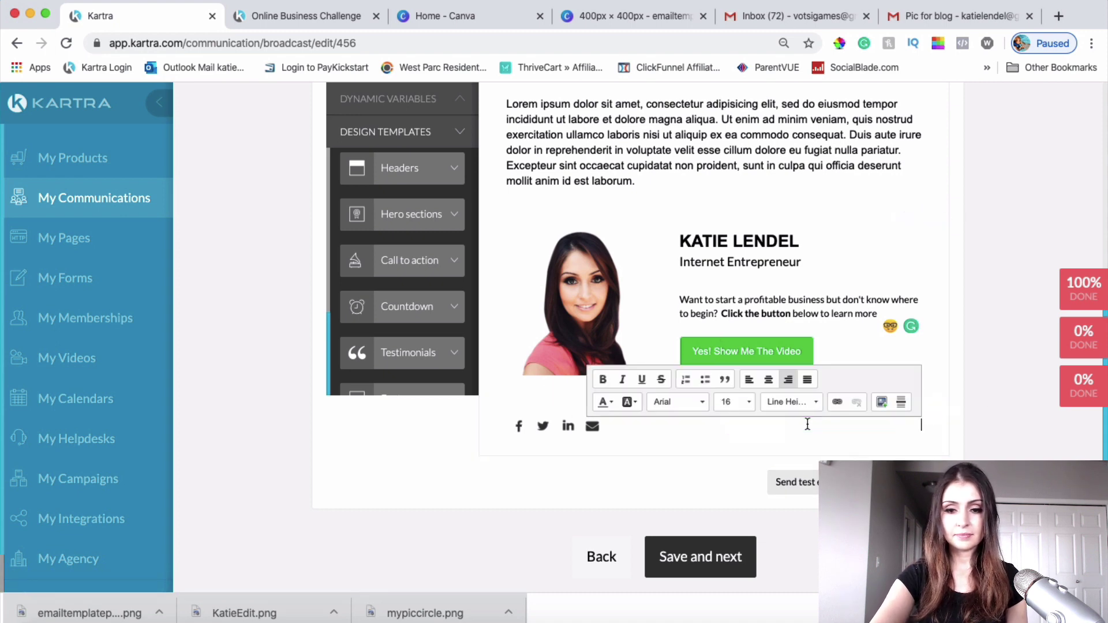
pyautogui.click(1013, 442)
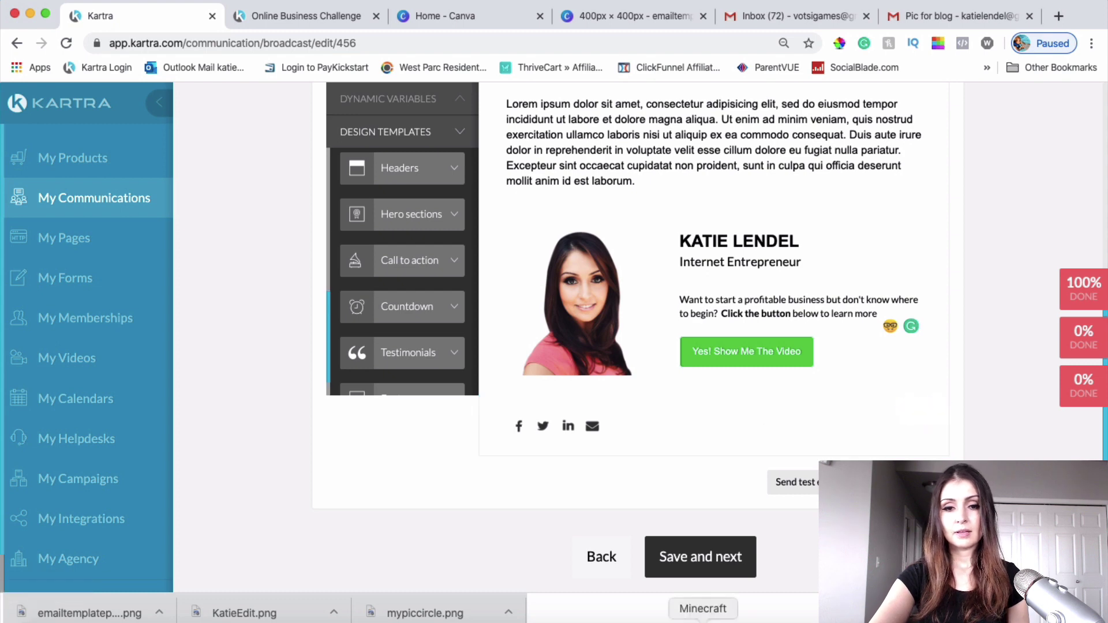
pyautogui.scroll(1, 631, 337)
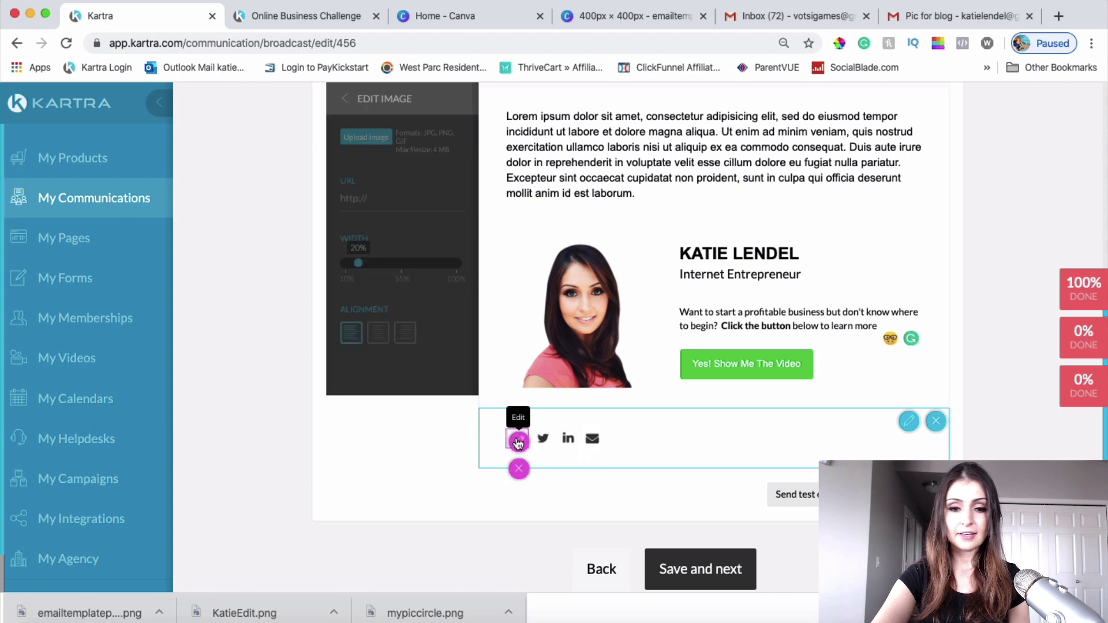
# Step: Link the footer's Facebook icon to the copied Facebook profile address
pyautogui.click(519, 440)
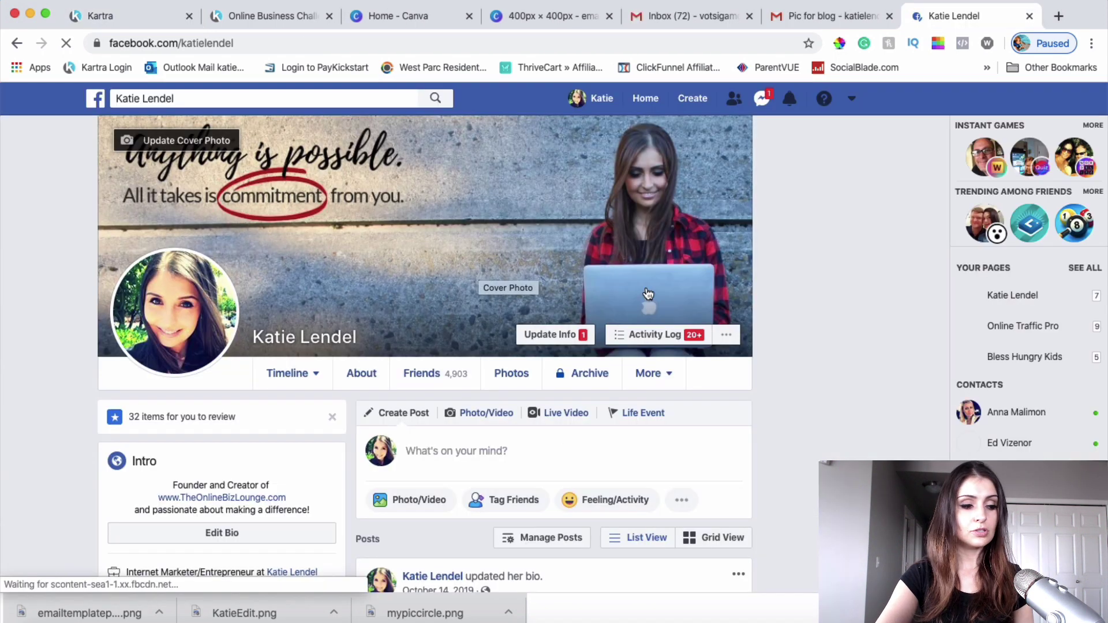
pyautogui.click(273, 38)
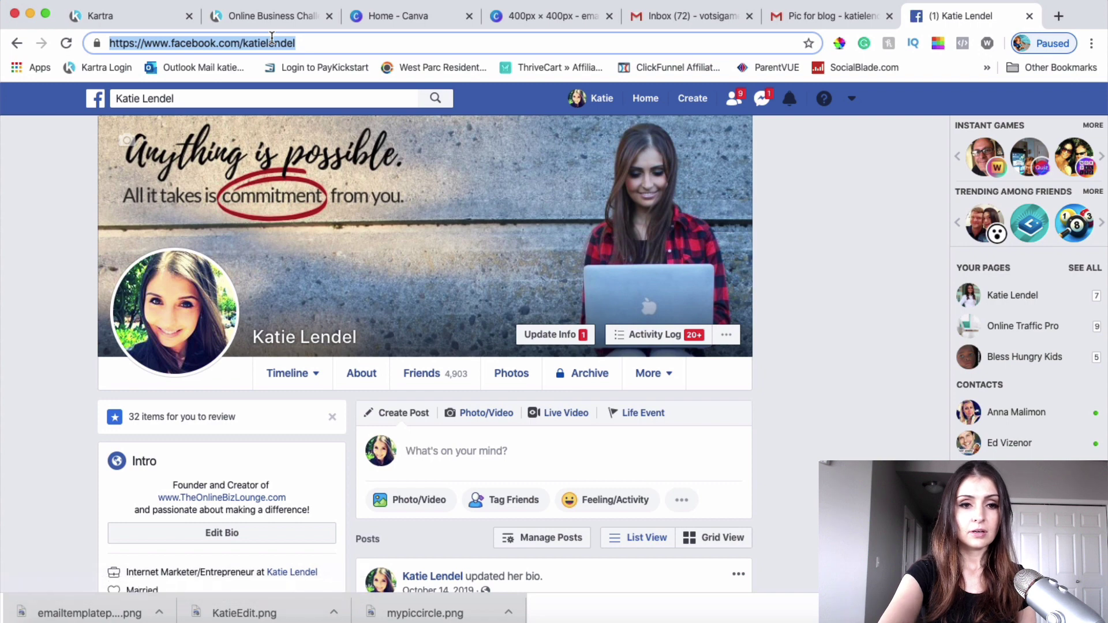
pyautogui.click(150, 16)
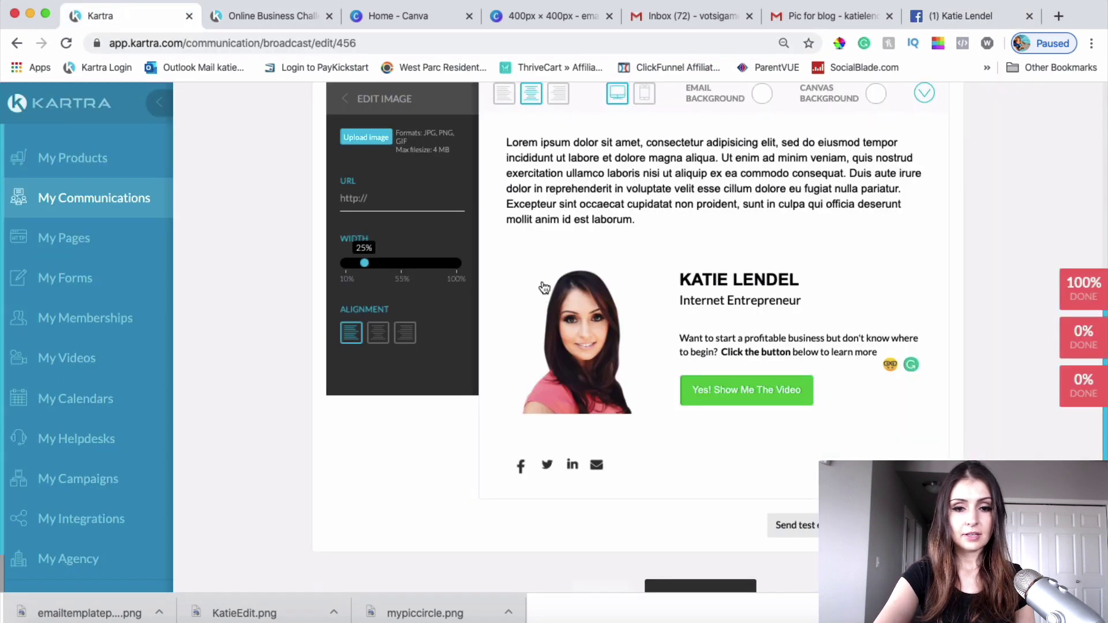
pyautogui.click(378, 206)
pyautogui.press('super+v')
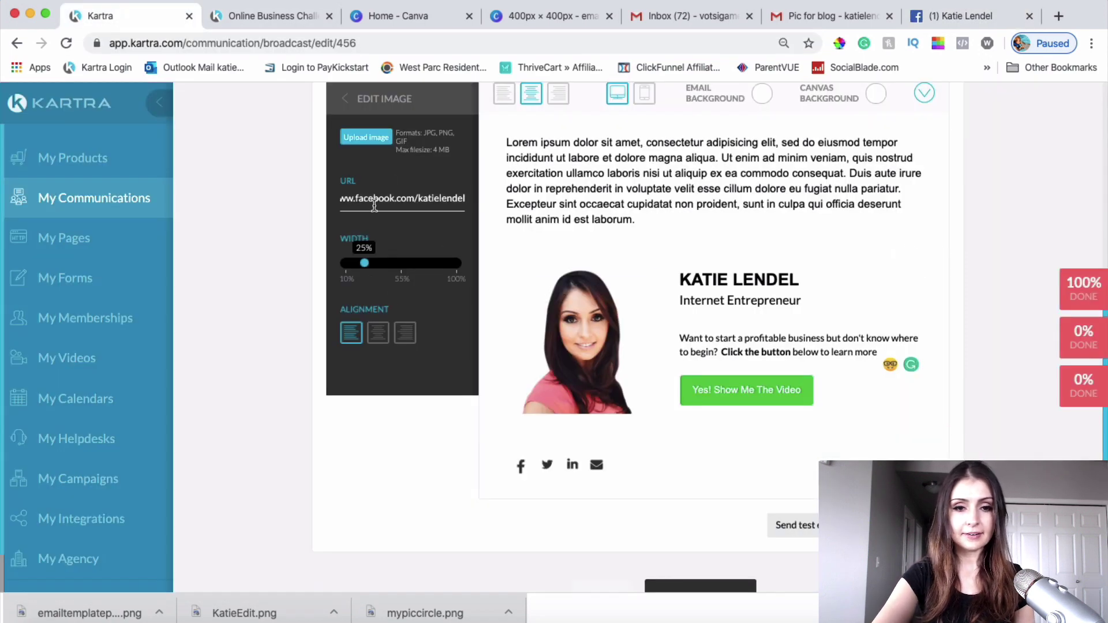
pyautogui.click(620, 569)
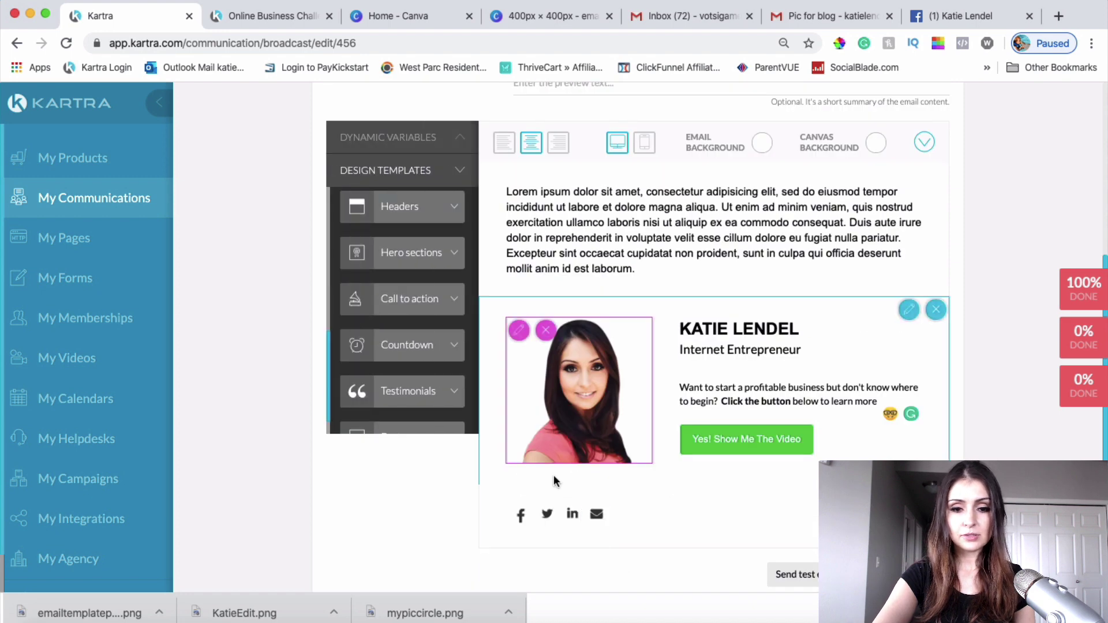
# Step: Set the Twitter icon to 25% width and link it to the Twitter profile page
pyautogui.click(548, 521)
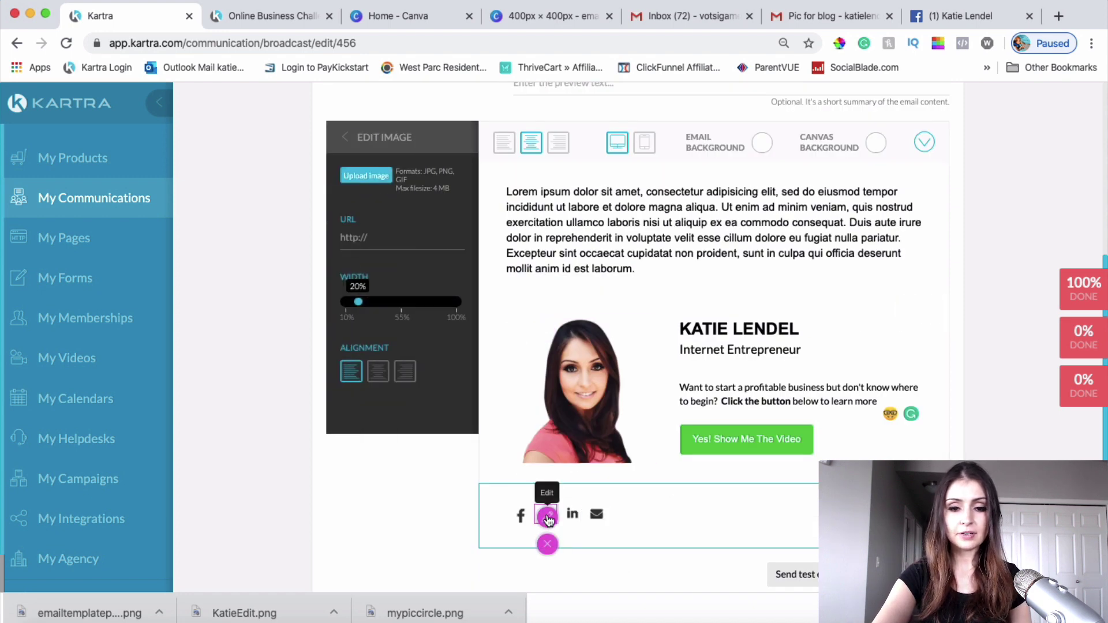
pyautogui.moveTo(360, 300); pyautogui.dragTo(364, 300)
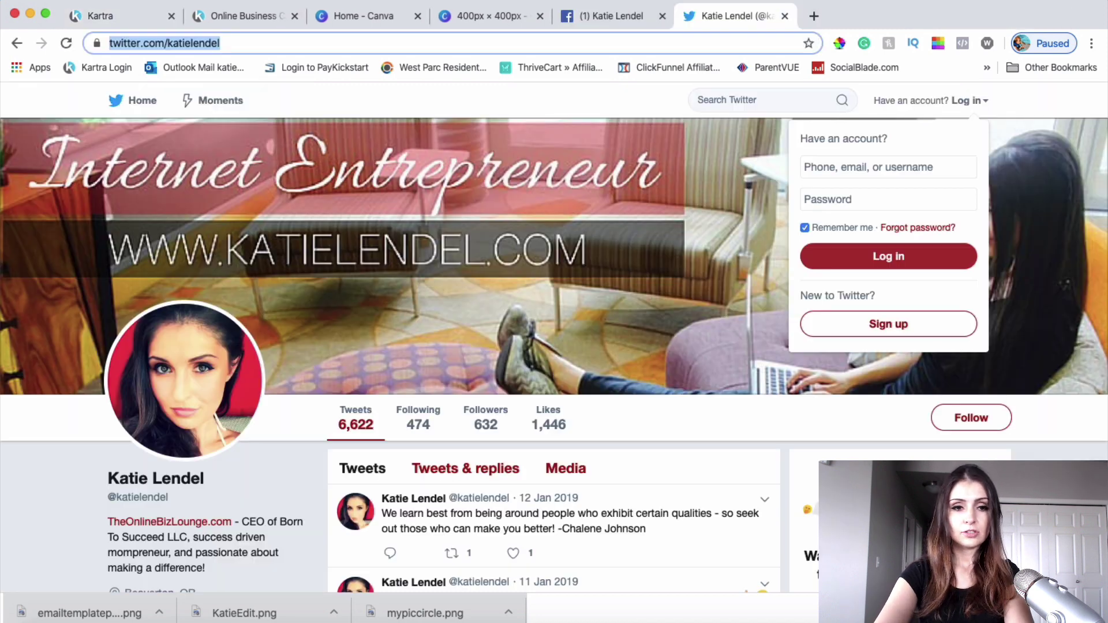
pyautogui.click(1026, 15)
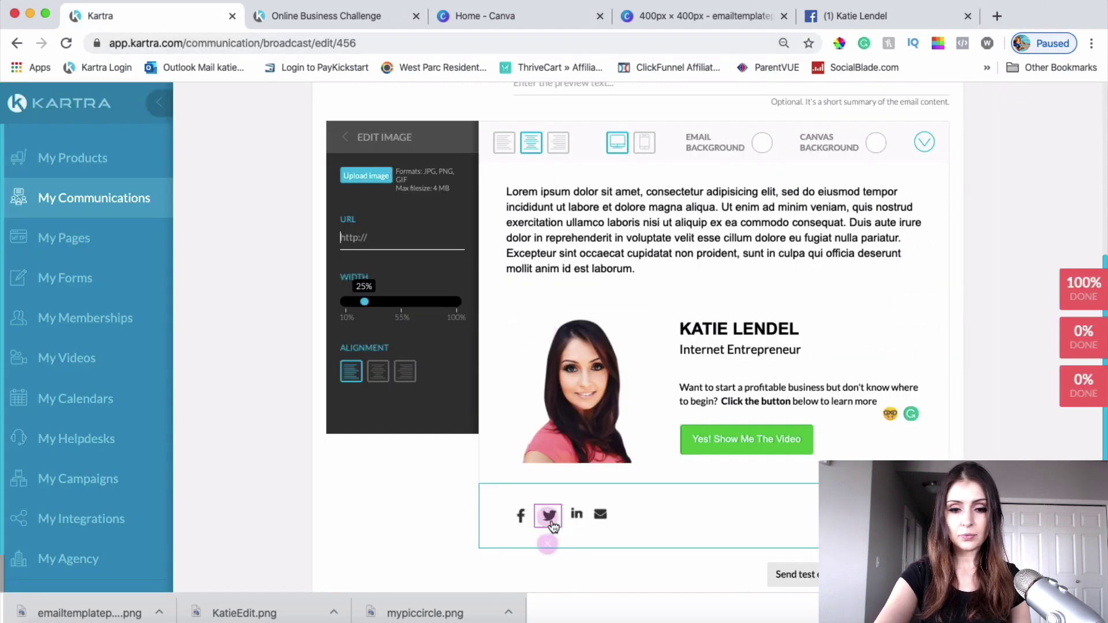
pyautogui.click(400, 238)
pyautogui.rightClick(401, 239)
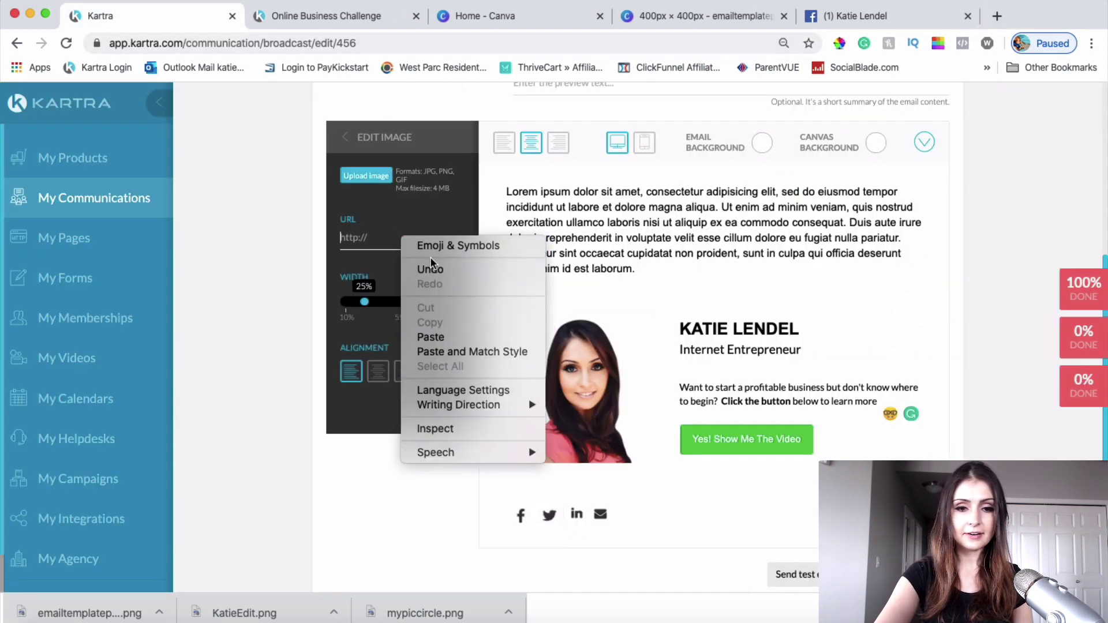
pyautogui.click(424, 334)
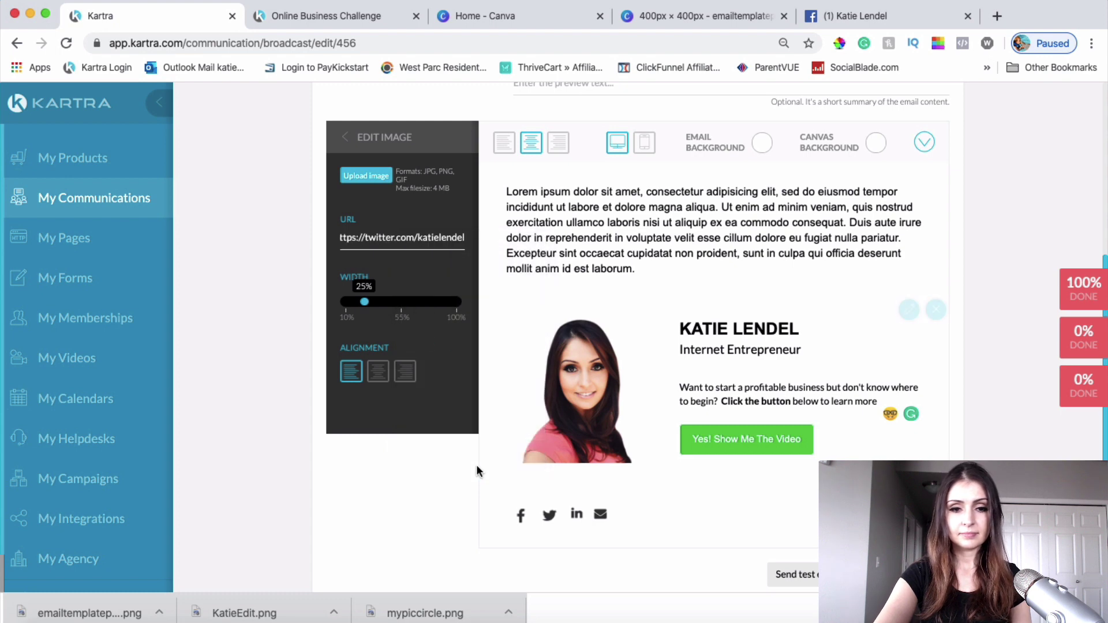
pyautogui.click(449, 508)
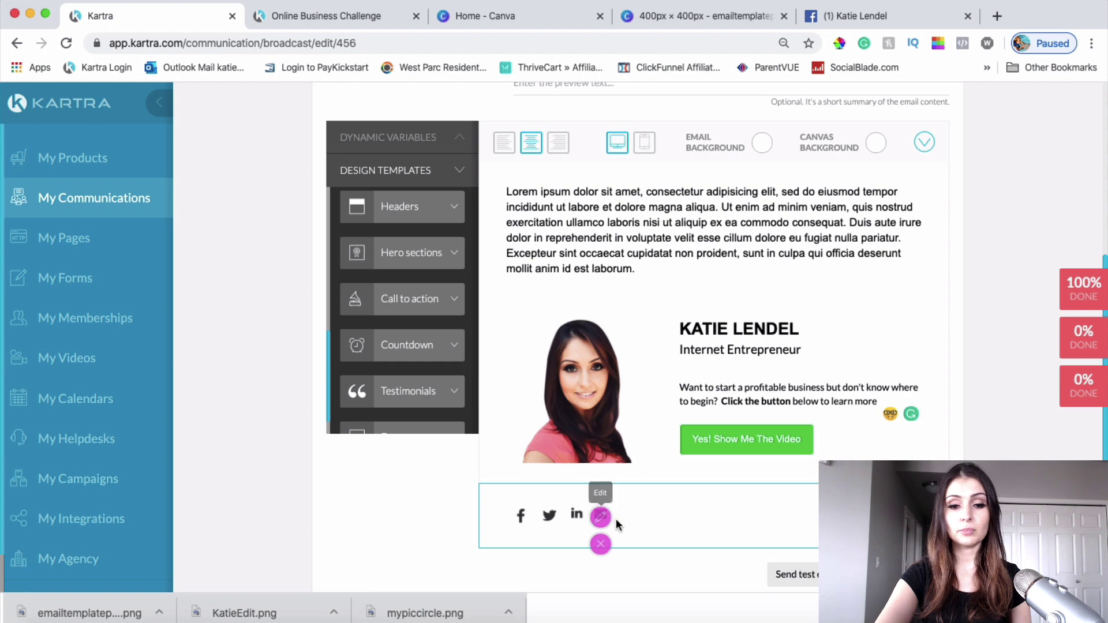
pyautogui.click(998, 16)
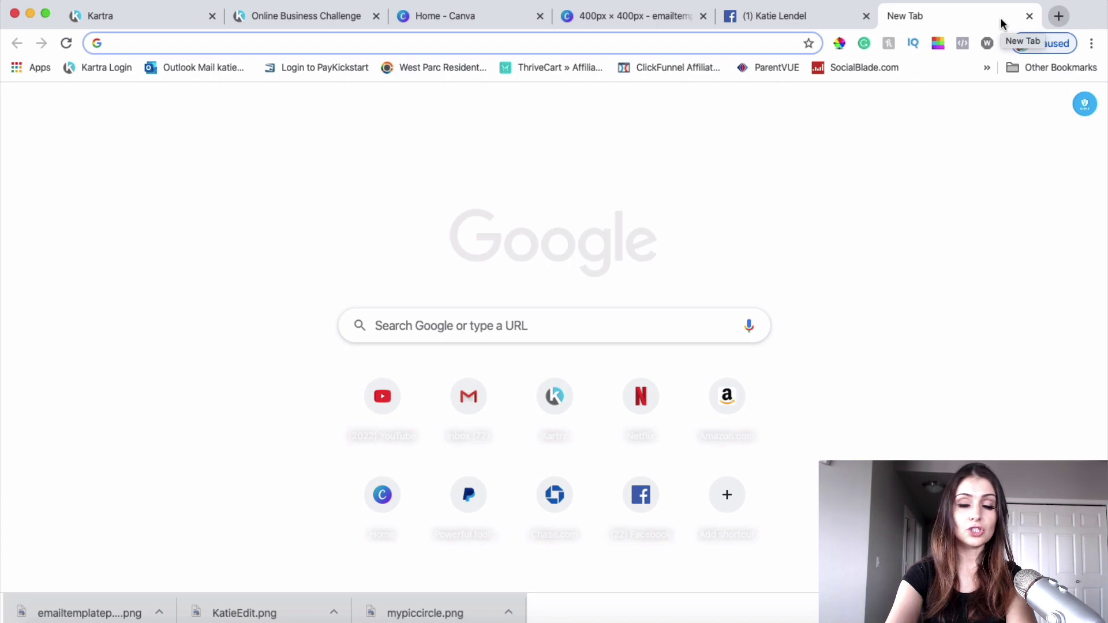
# Step: Search images for 'instagram logo gray' and save the logo as insta.jpg
pyautogui.write('instagram l')
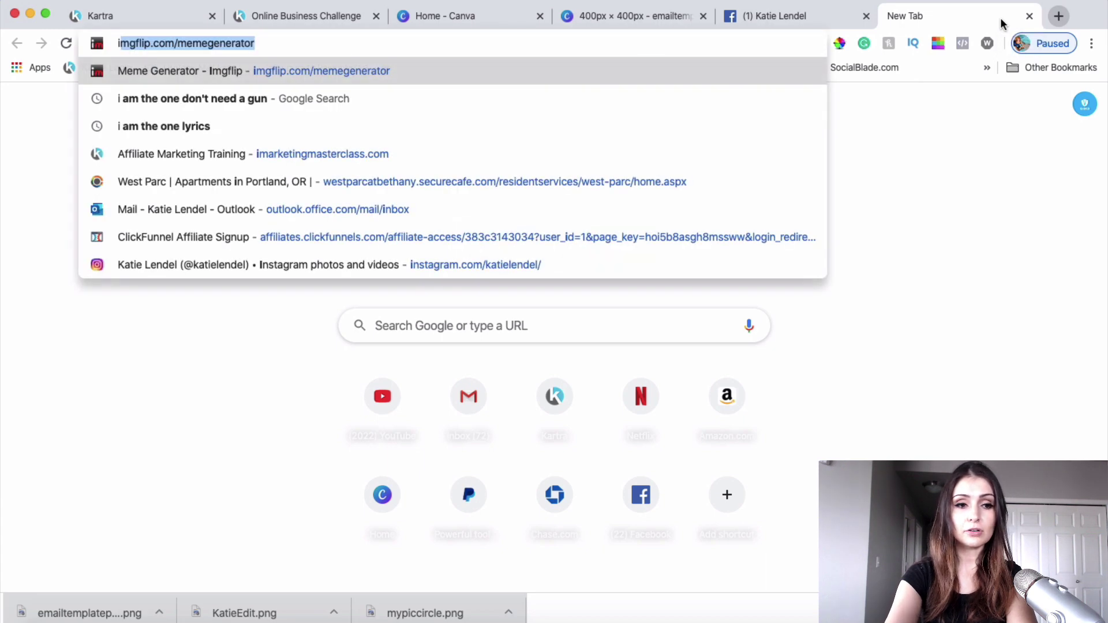
pyautogui.write('ogo gray')
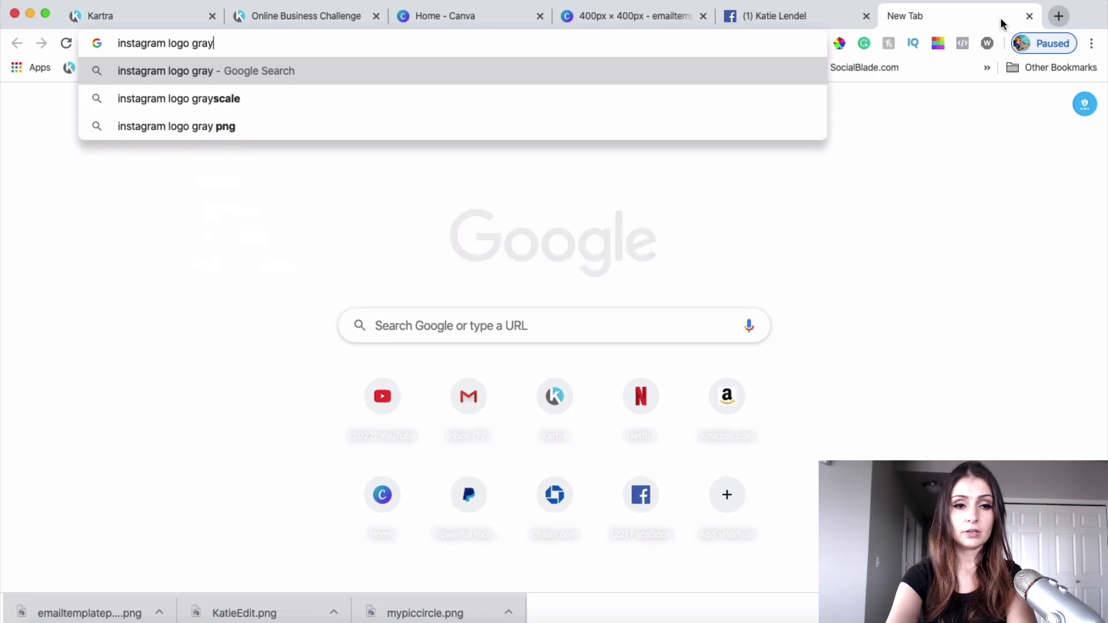
pyautogui.press('Return')
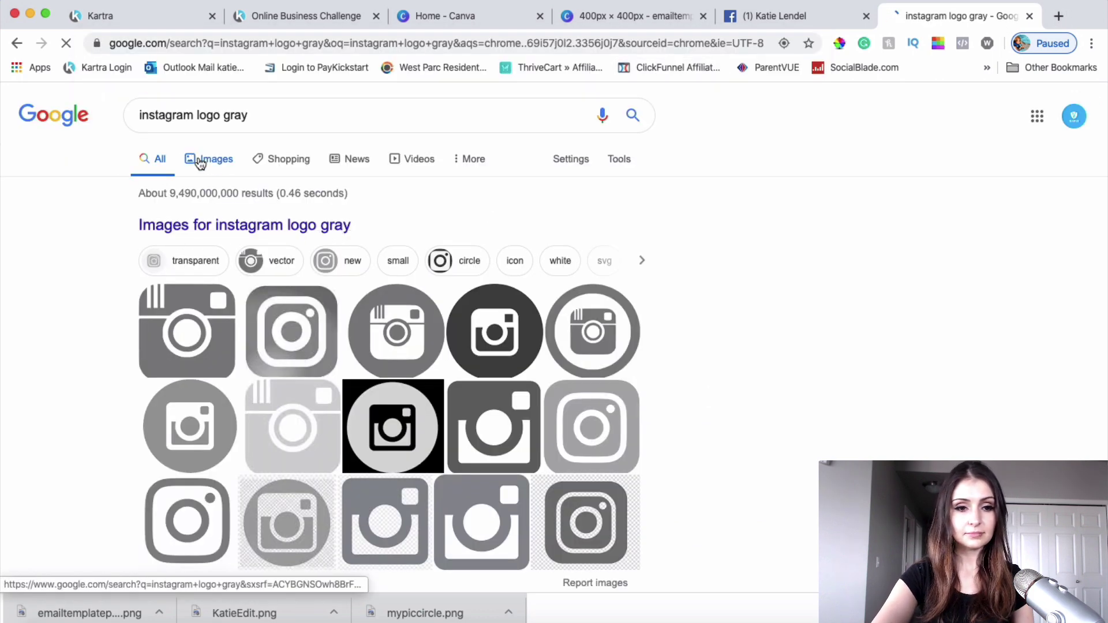
pyautogui.click(218, 162)
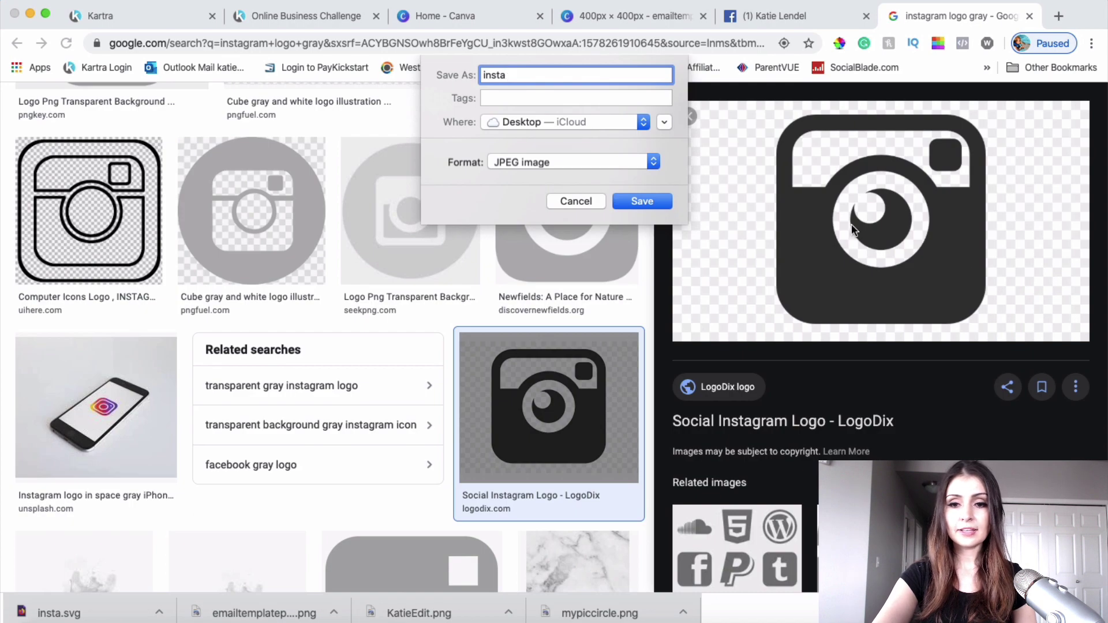
pyautogui.click(642, 201)
pyautogui.click(142, 18)
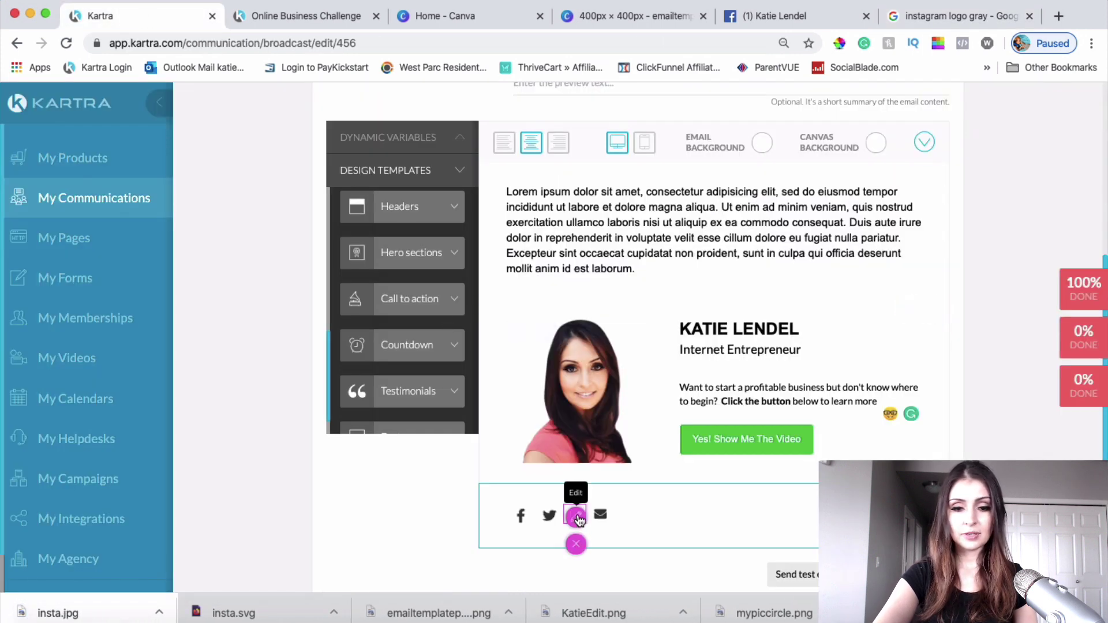
# Step: Replace the LinkedIn footer icon with insta.jpg and set its width to 30%
pyautogui.click(577, 518)
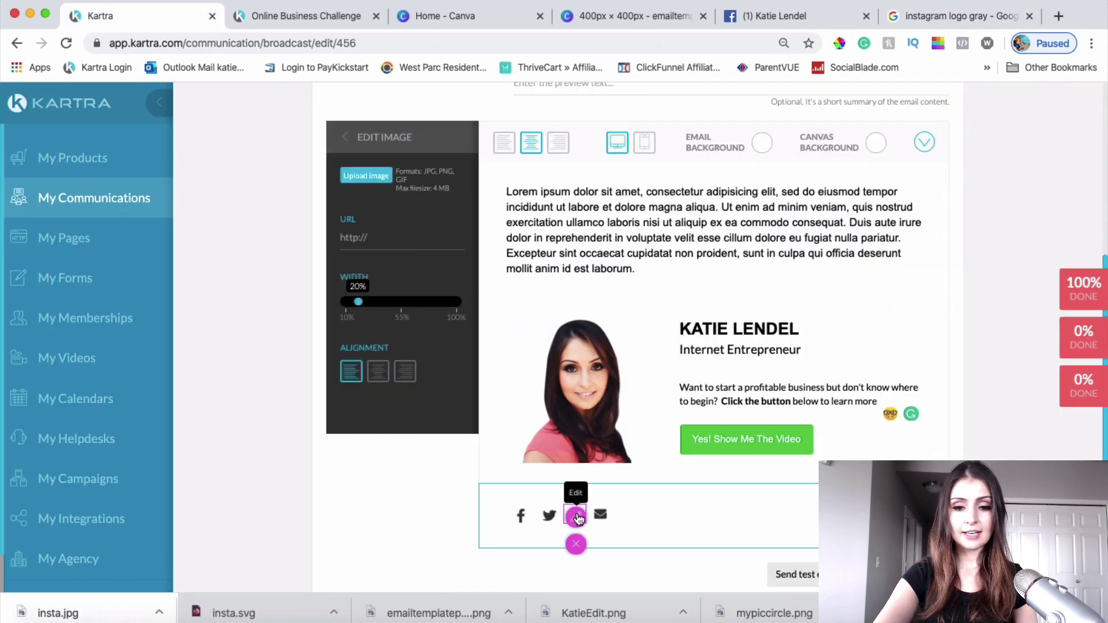
pyautogui.click(372, 177)
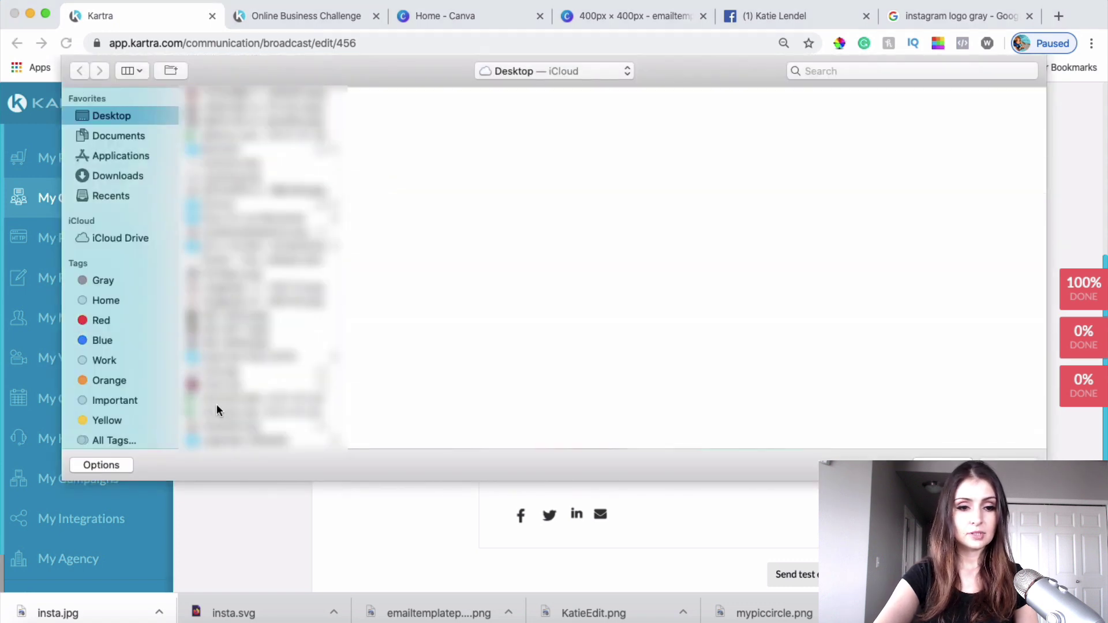
pyautogui.click(229, 373)
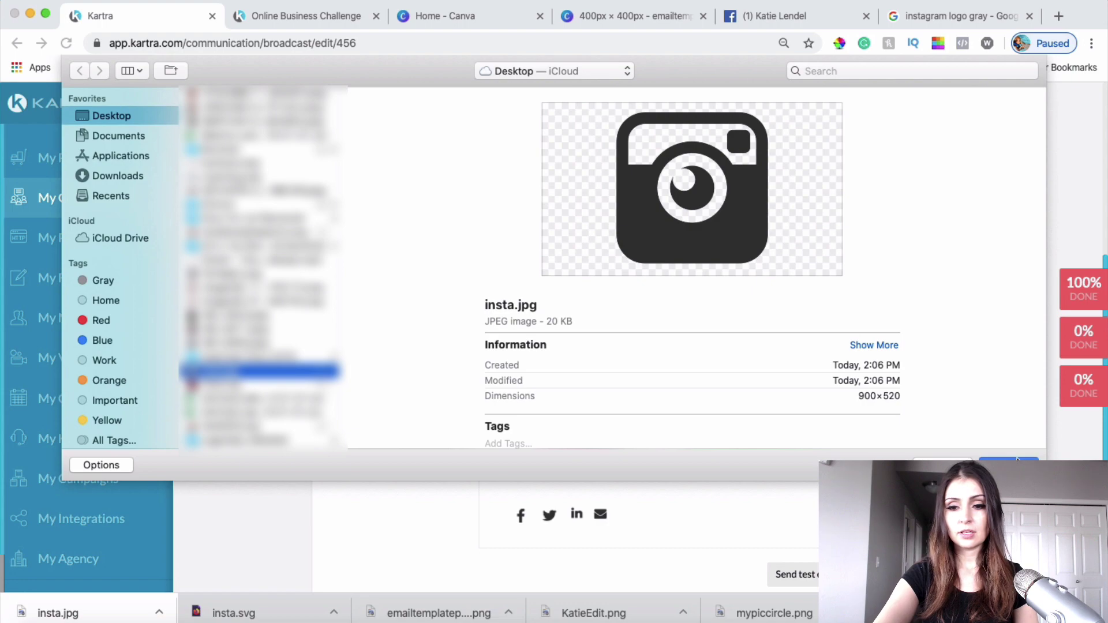
pyautogui.click(1015, 462)
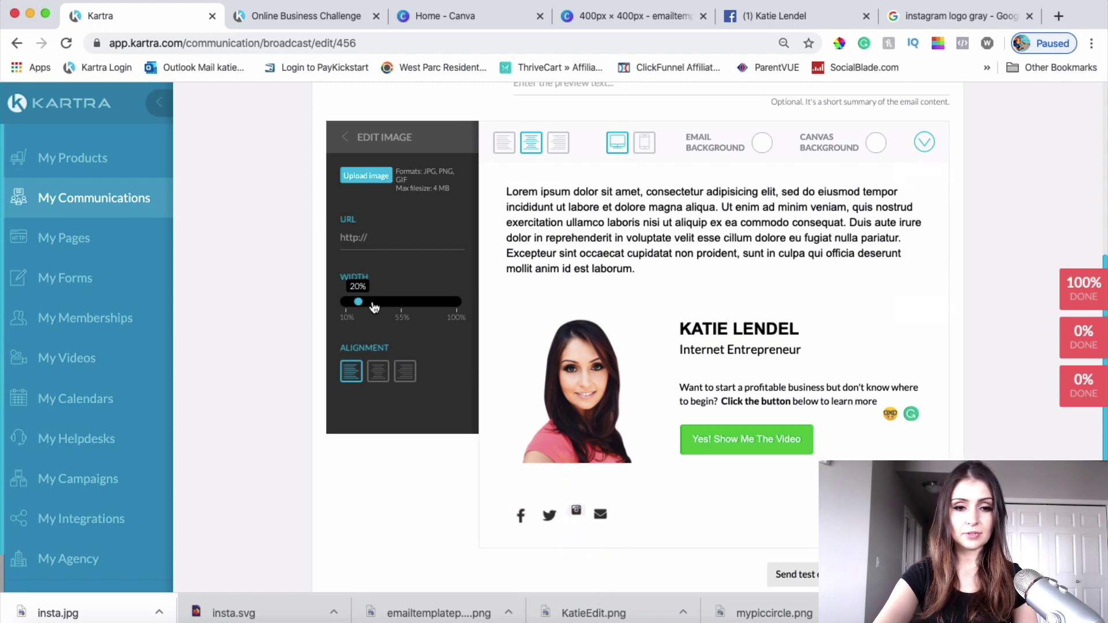
pyautogui.moveTo(356, 302); pyautogui.dragTo(361, 304)
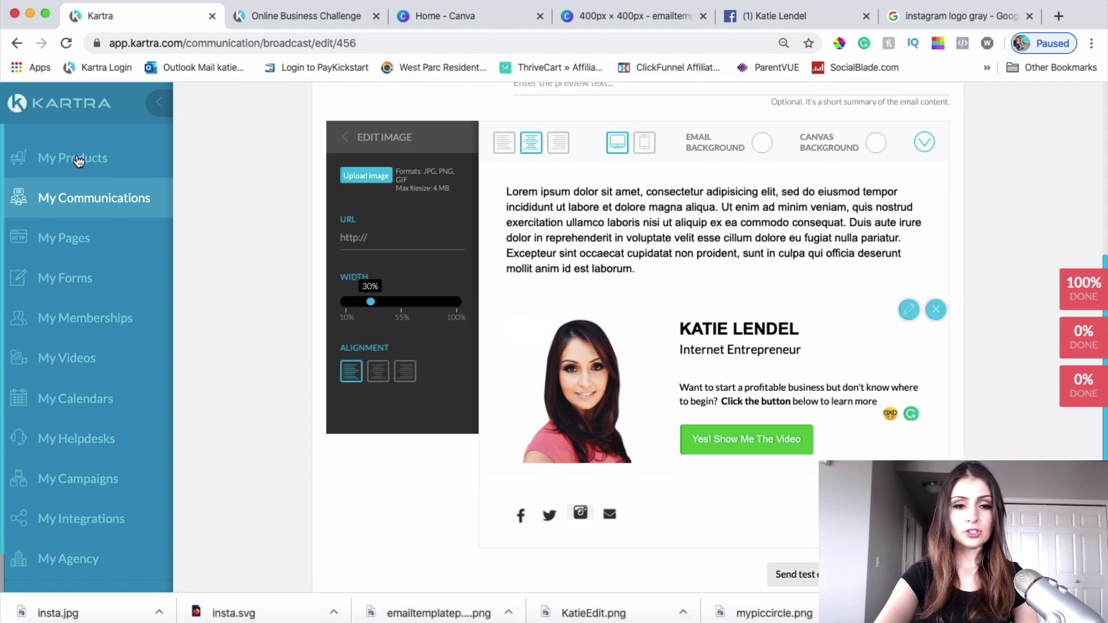
# Step: Capture a tightly cropped screenshot of the gray Instagram camera icon from insta.jpg
pyautogui.click(30, 13)
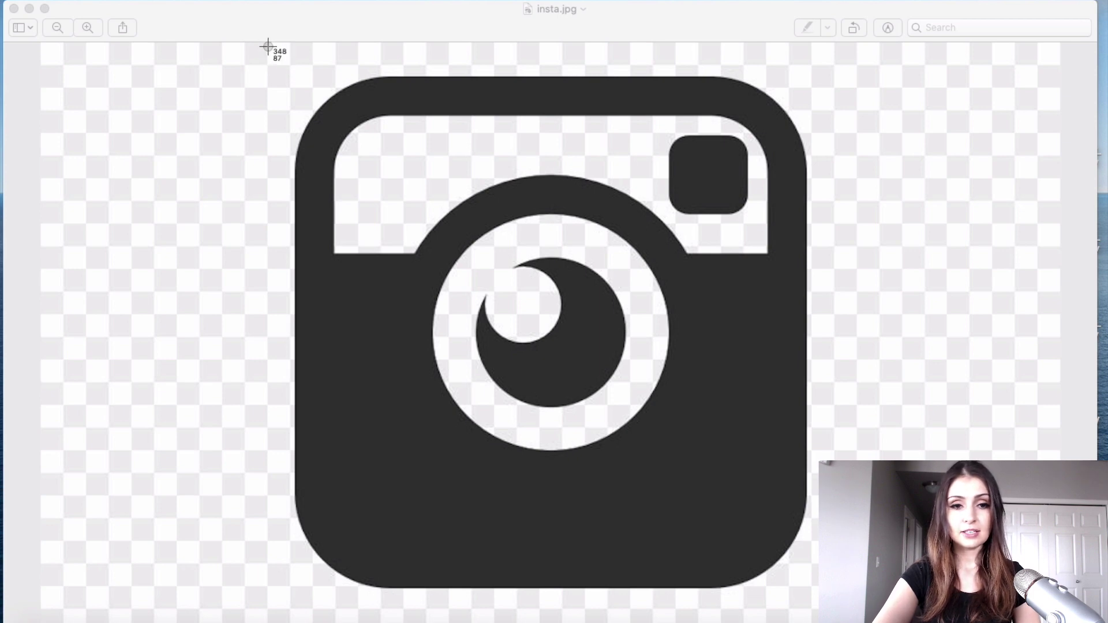
pyautogui.moveTo(286, 57); pyautogui.dragTo(821, 622)
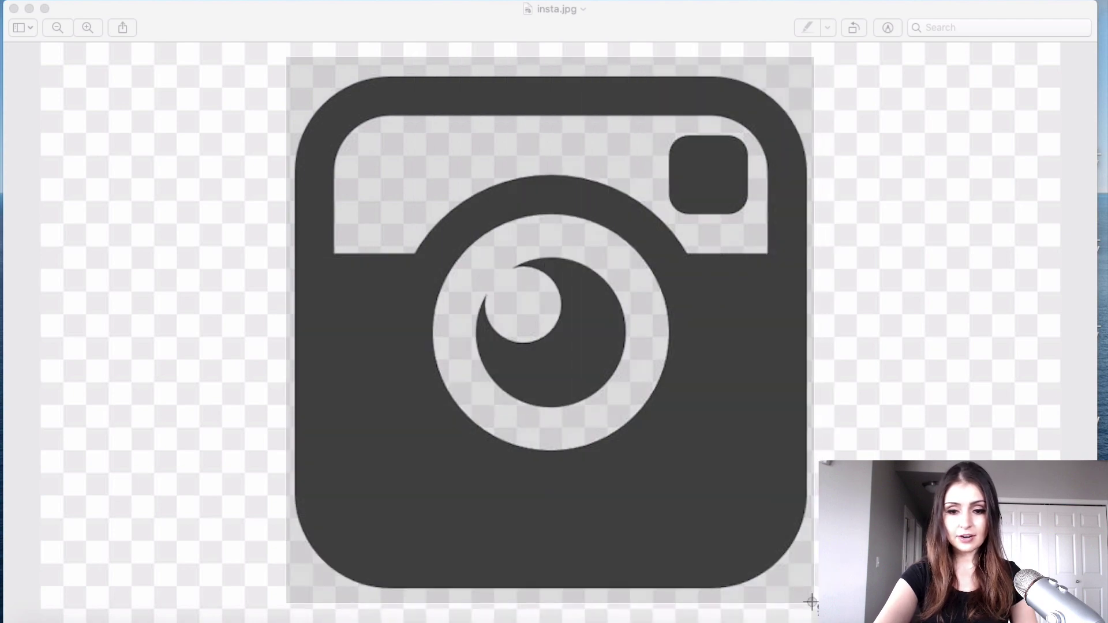
pyautogui.press('super+shift+a')
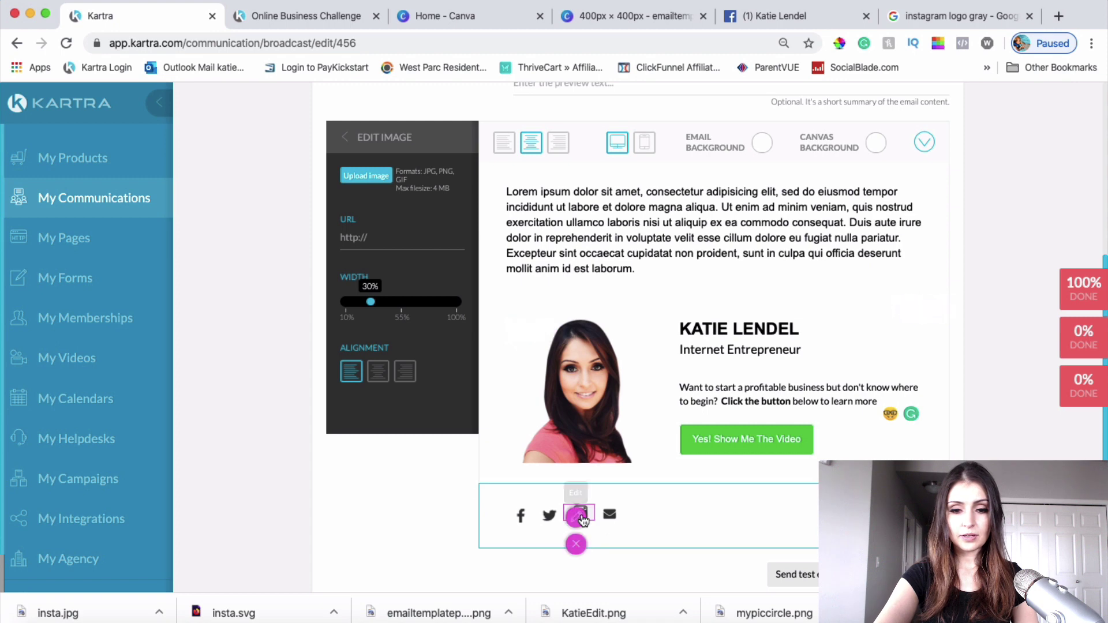
# Step: Upload the cropped camera screenshot as the footer Instagram icon and set its width to 20%
pyautogui.click(362, 176)
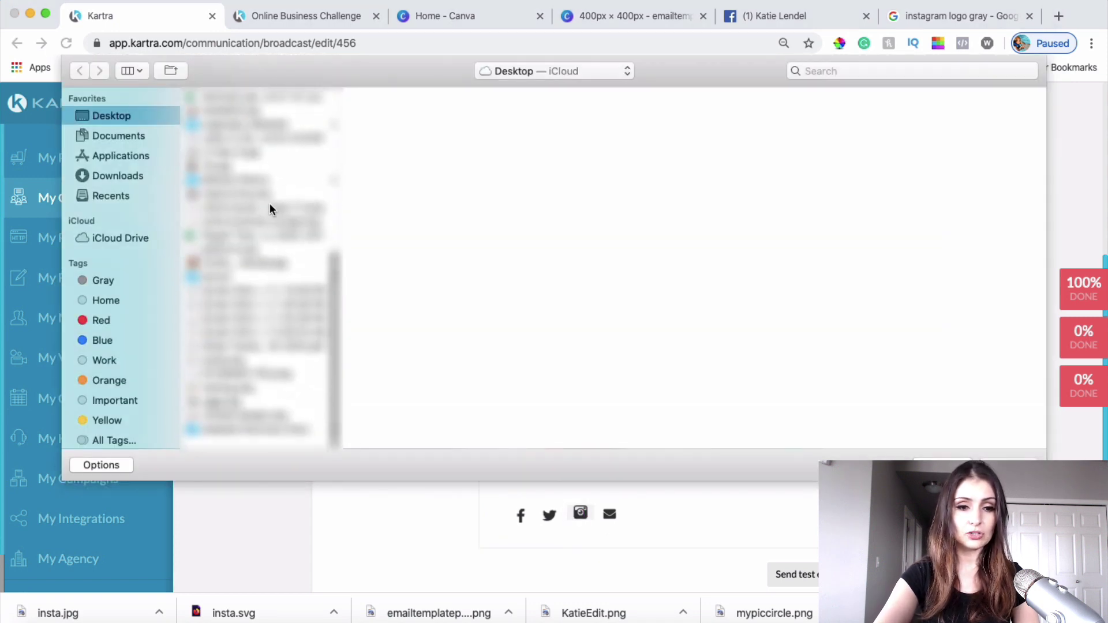
pyautogui.doubleClick(247, 361)
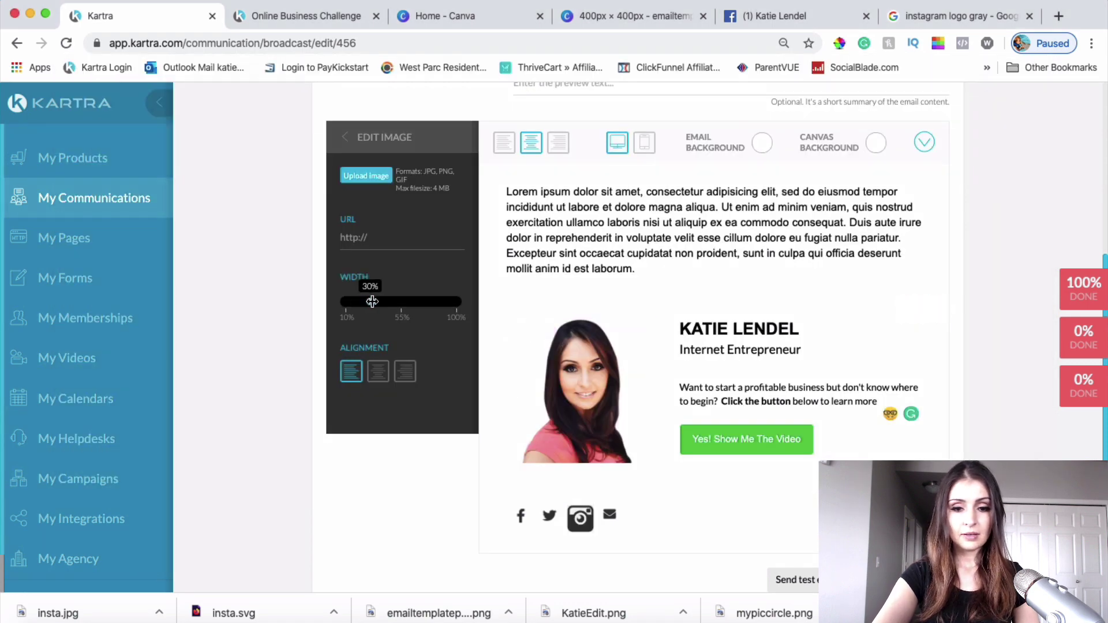
pyautogui.moveTo(367, 301); pyautogui.dragTo(360, 300)
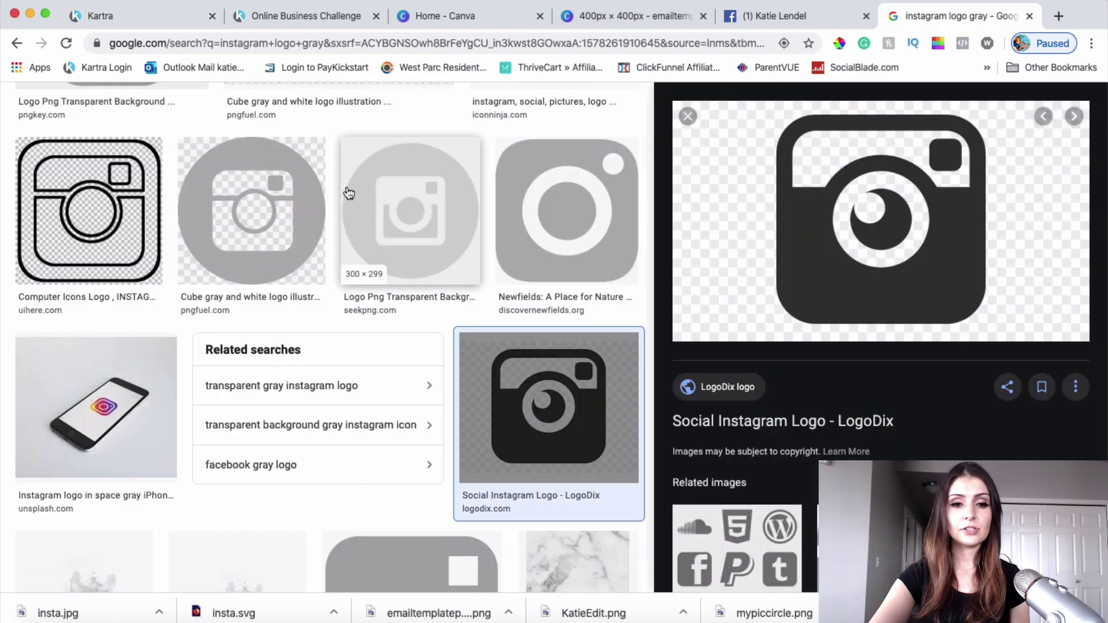
pyautogui.scroll(5, 349, 194)
pyautogui.scroll(3, 347, 189)
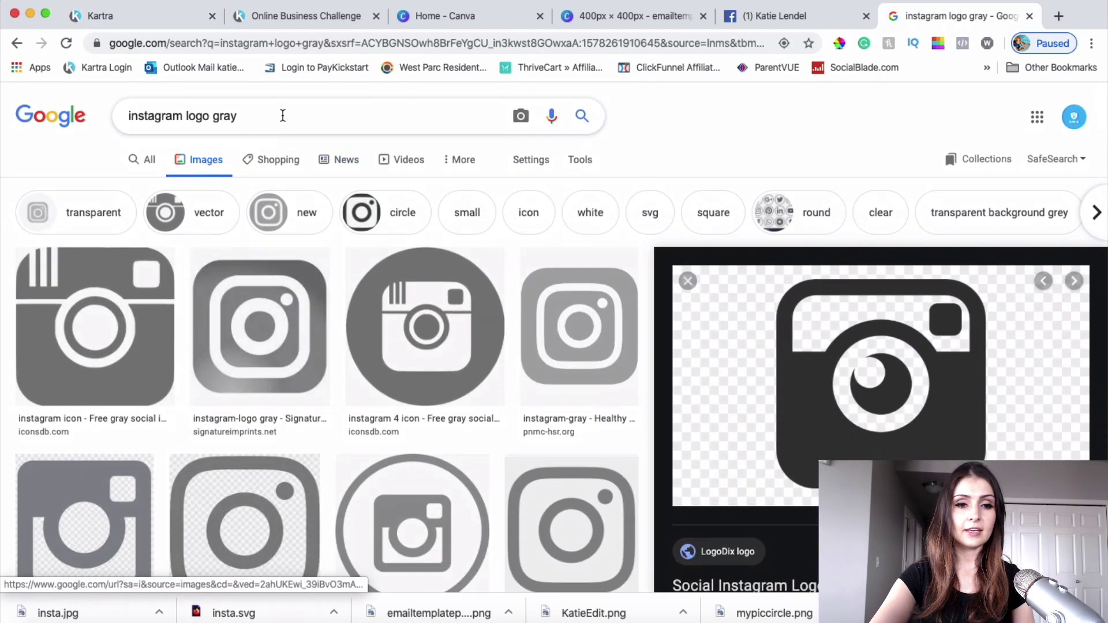
# Step: Search Google Images for 'youtube logo gray'
pyautogui.click(267, 112)
pyautogui.moveTo(268, 112); pyautogui.dragTo(22, 86)
pyautogui.write('youtub')
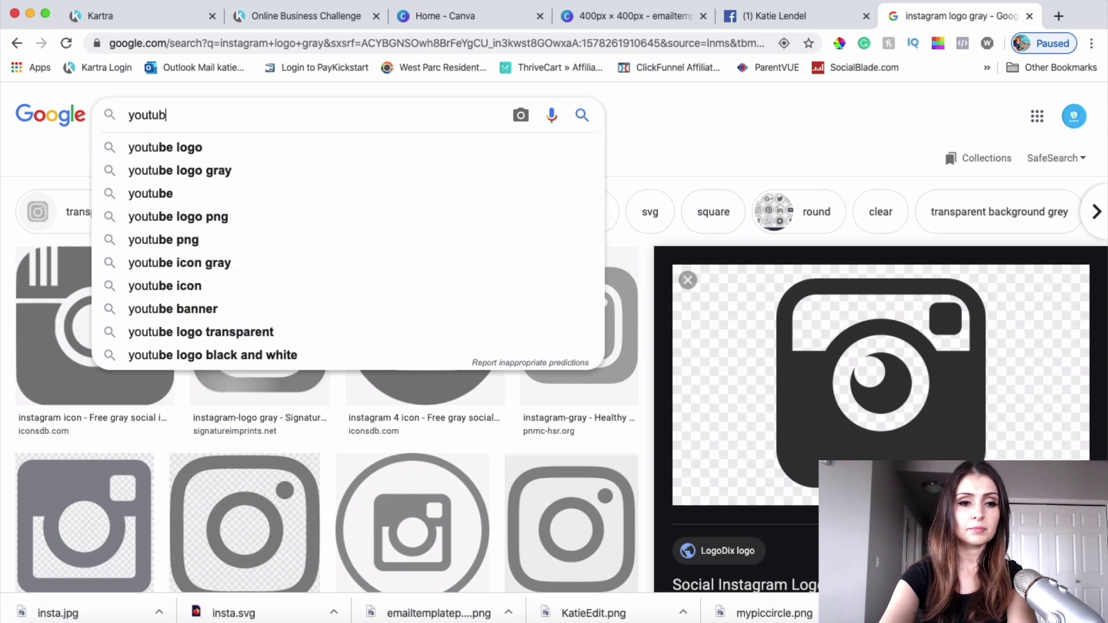
pyautogui.write('e logo gray')
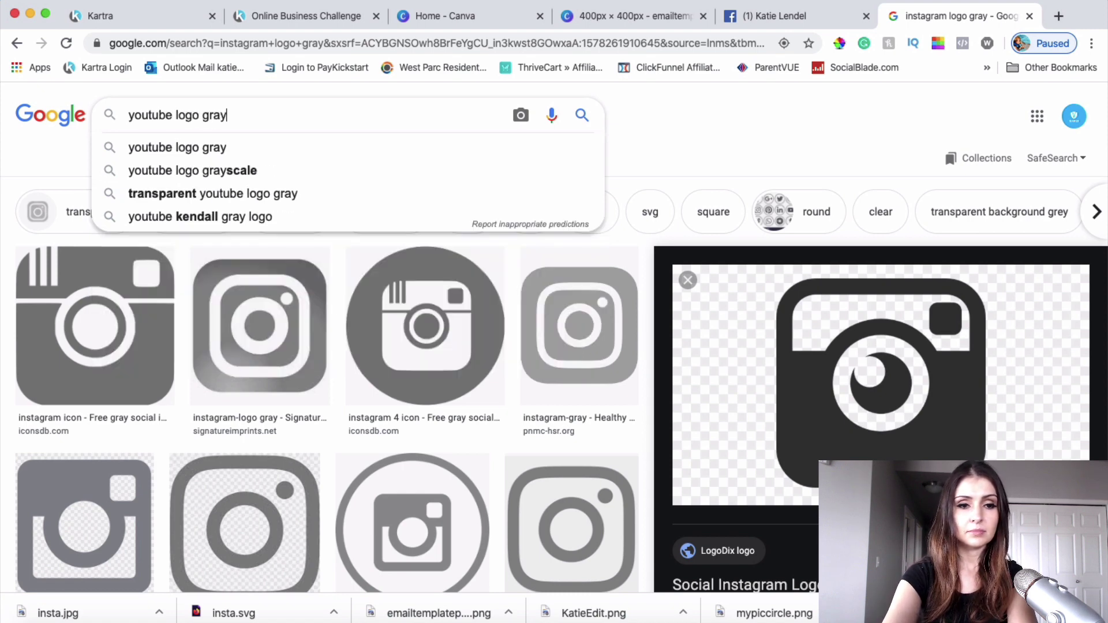
pyautogui.press('Return')
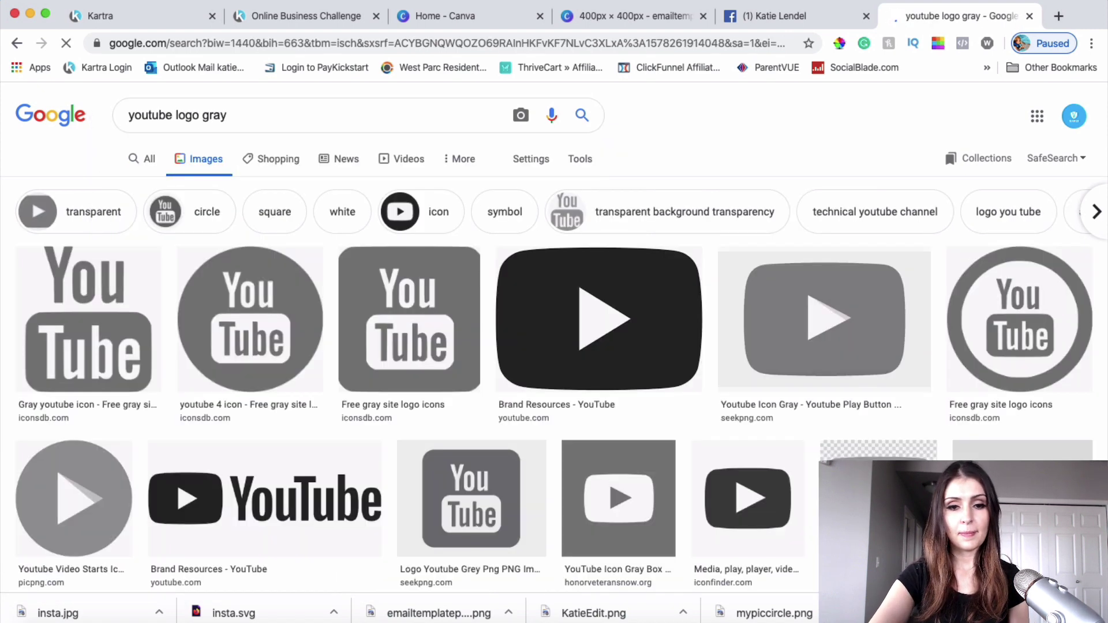
pyautogui.scroll(-5, 574, 413)
# Step: Save the dark circle YouTube logo to the Desktop as youtube logo.png
pyautogui.click(622, 402)
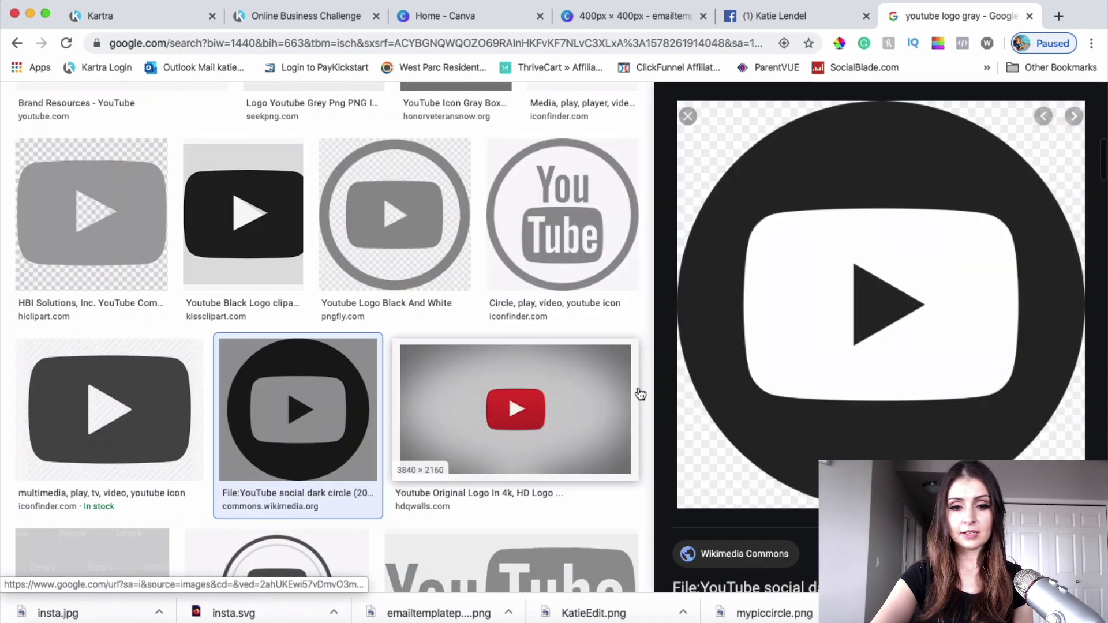
pyautogui.rightClick(927, 256)
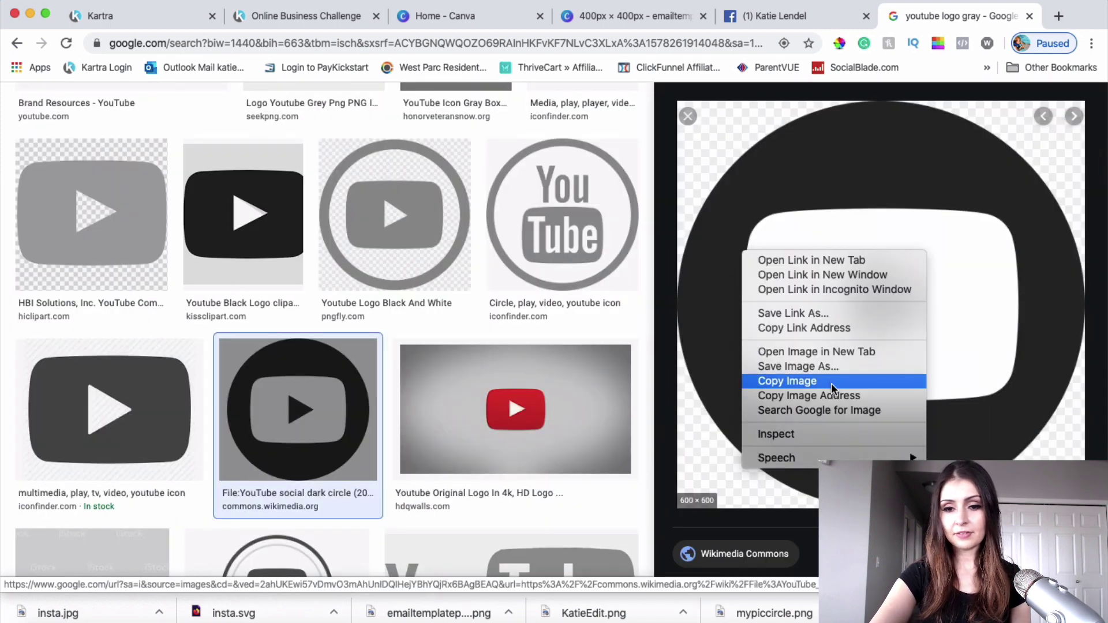
pyautogui.click(820, 367)
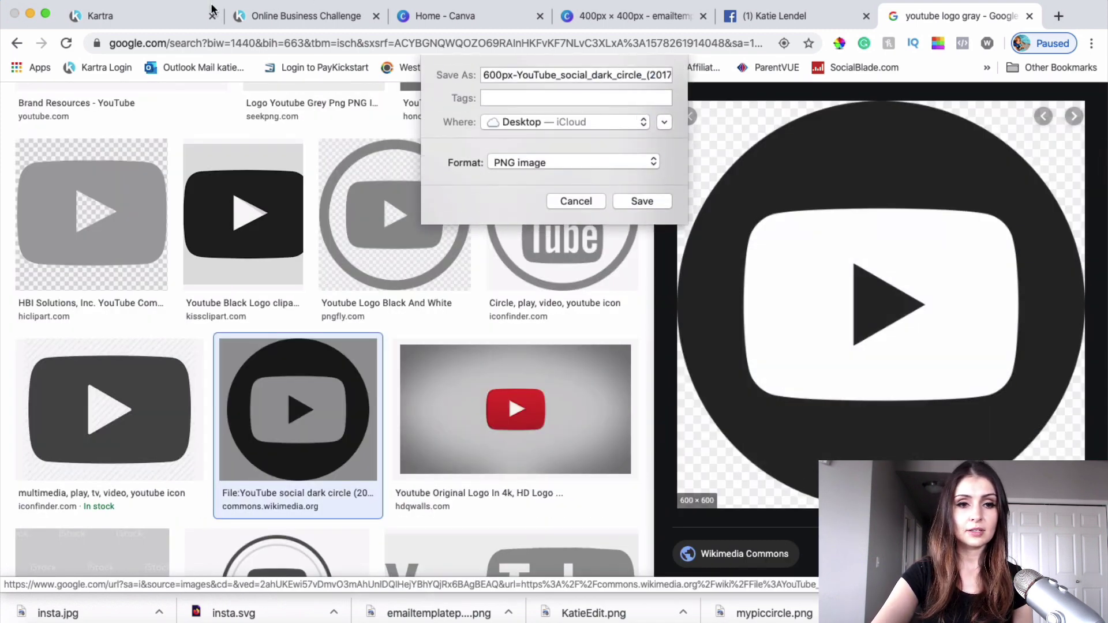
pyautogui.write('youtube logo.png')
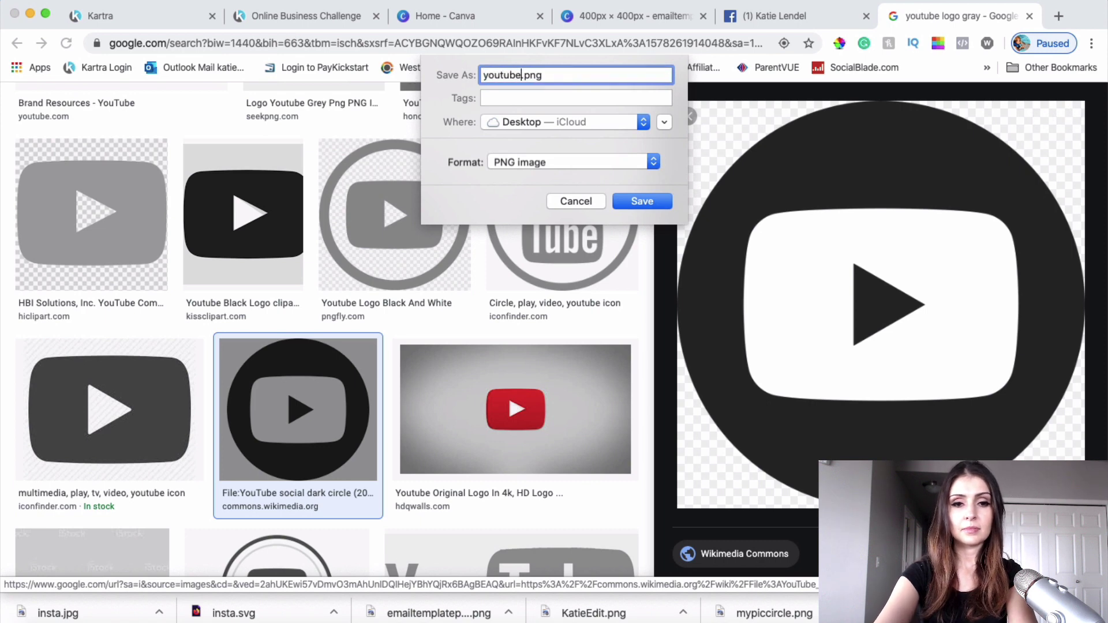
pyautogui.click(642, 201)
pyautogui.click(87, 15)
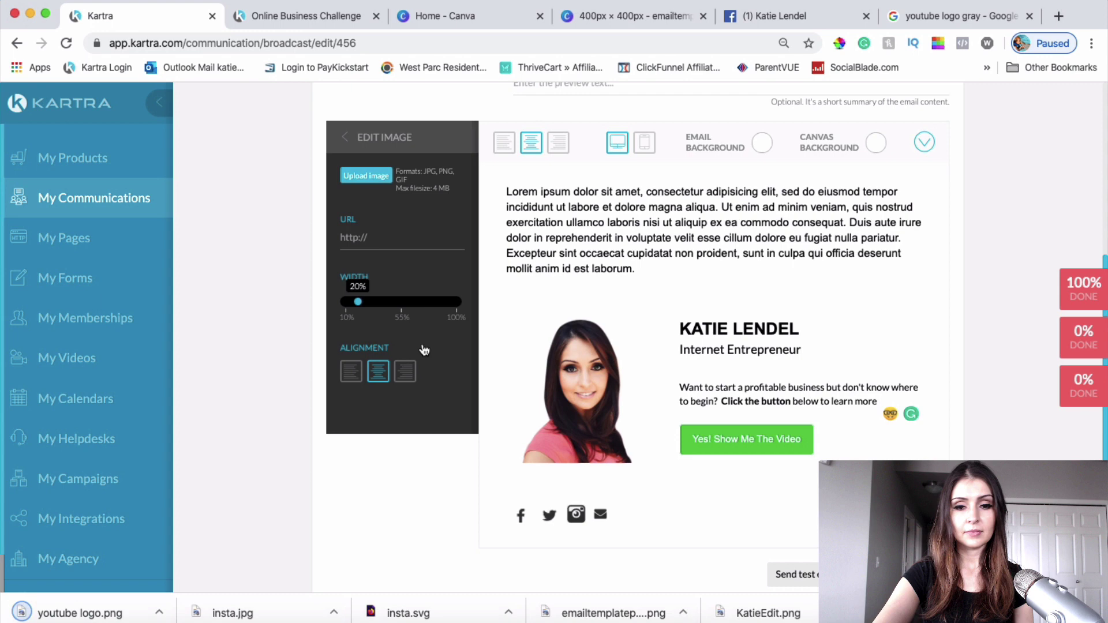
# Step: Replace the footer's envelope icon with the uploaded youtube logo.png image
pyautogui.click(600, 517)
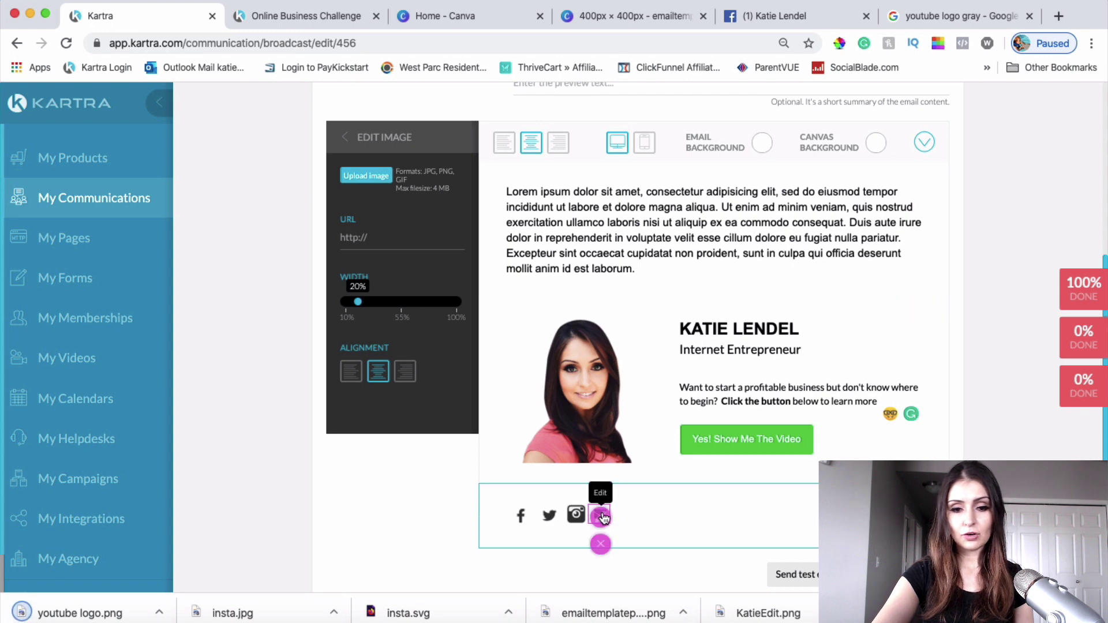
pyautogui.click(363, 177)
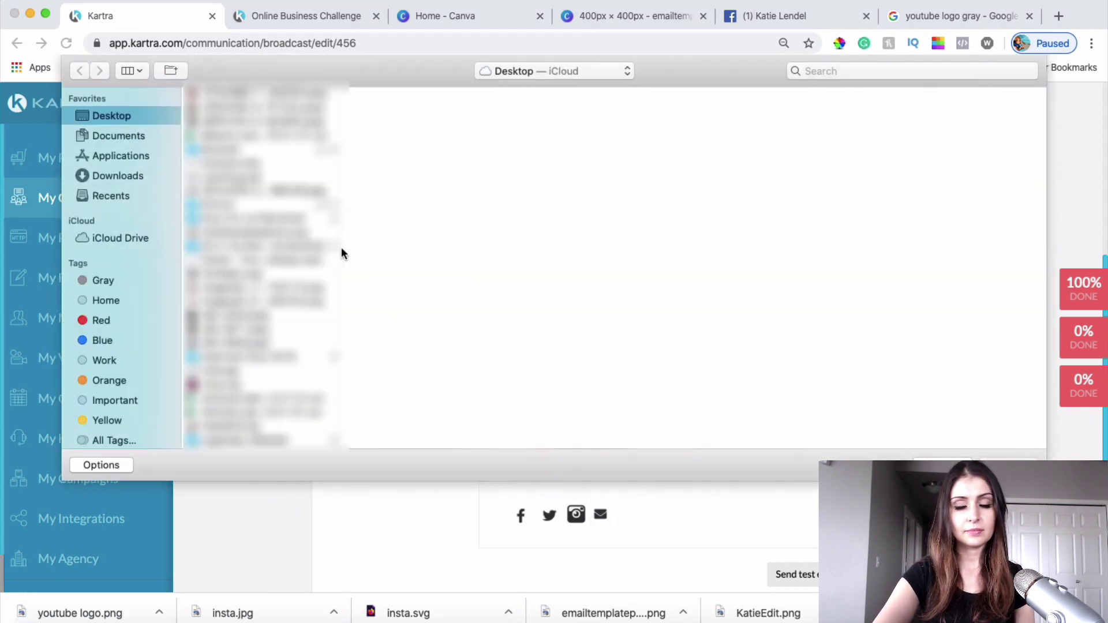
pyautogui.scroll(-10, 240, 323)
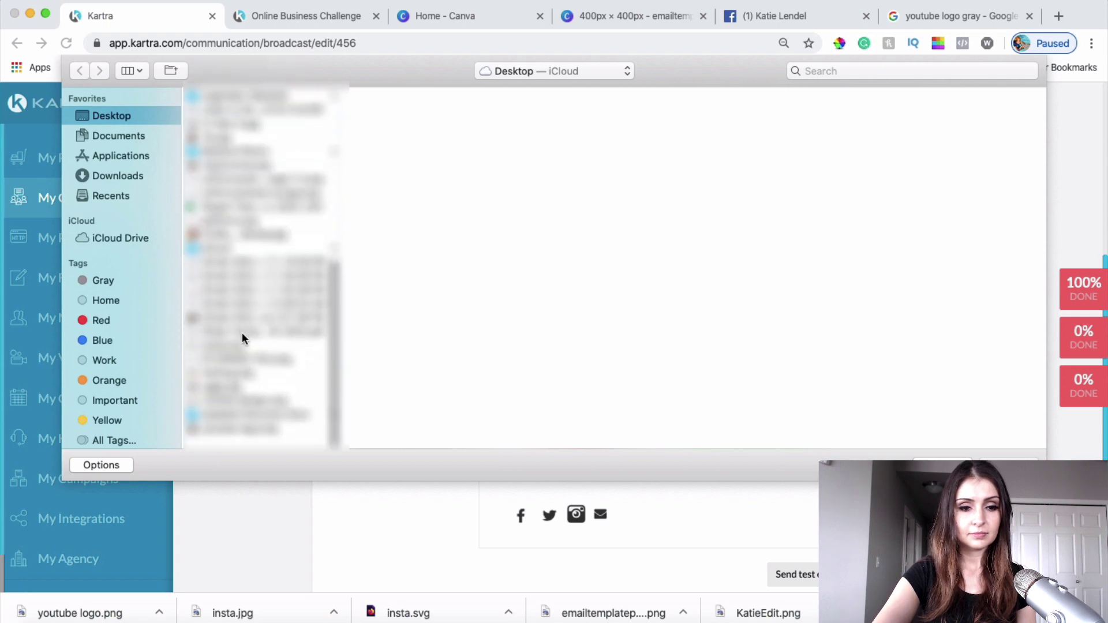
pyautogui.click(241, 444)
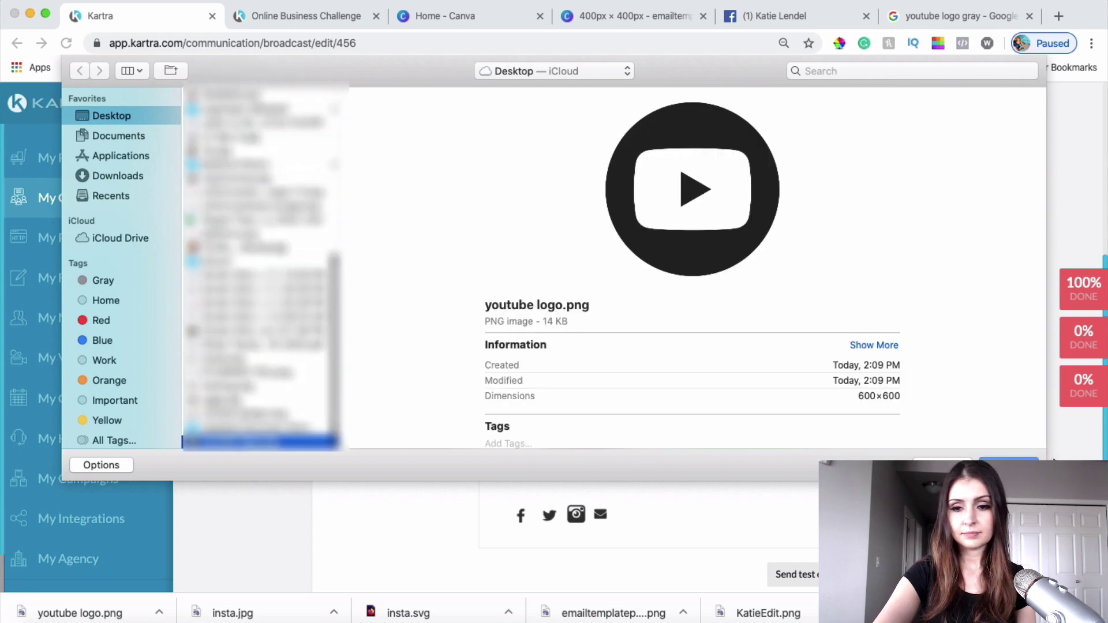
pyautogui.press('Return')
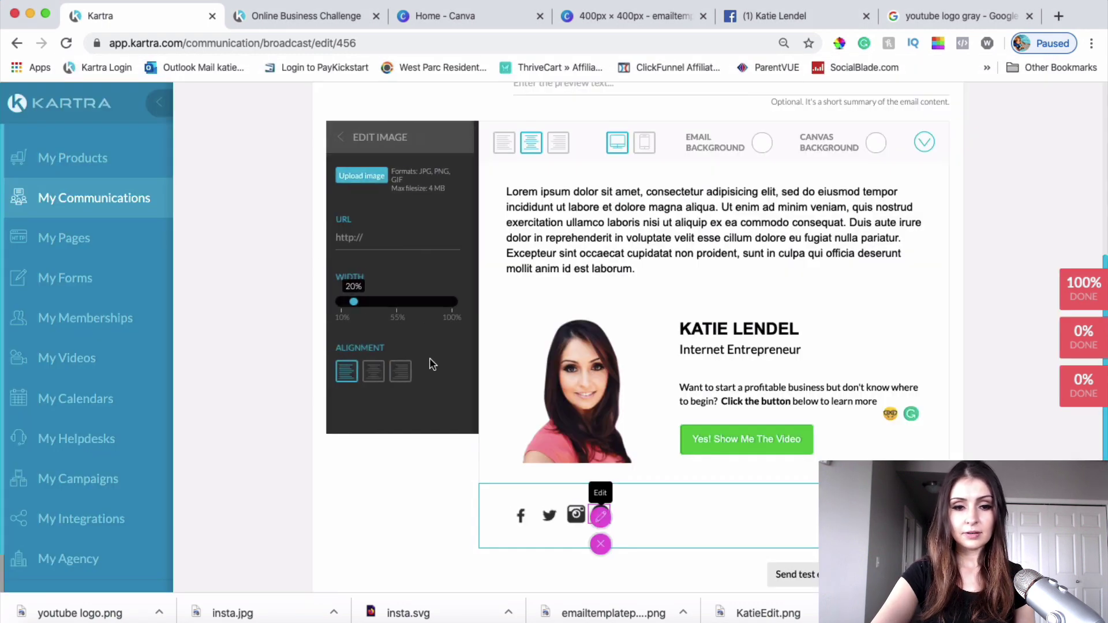
pyautogui.scroll(2, 382, 310)
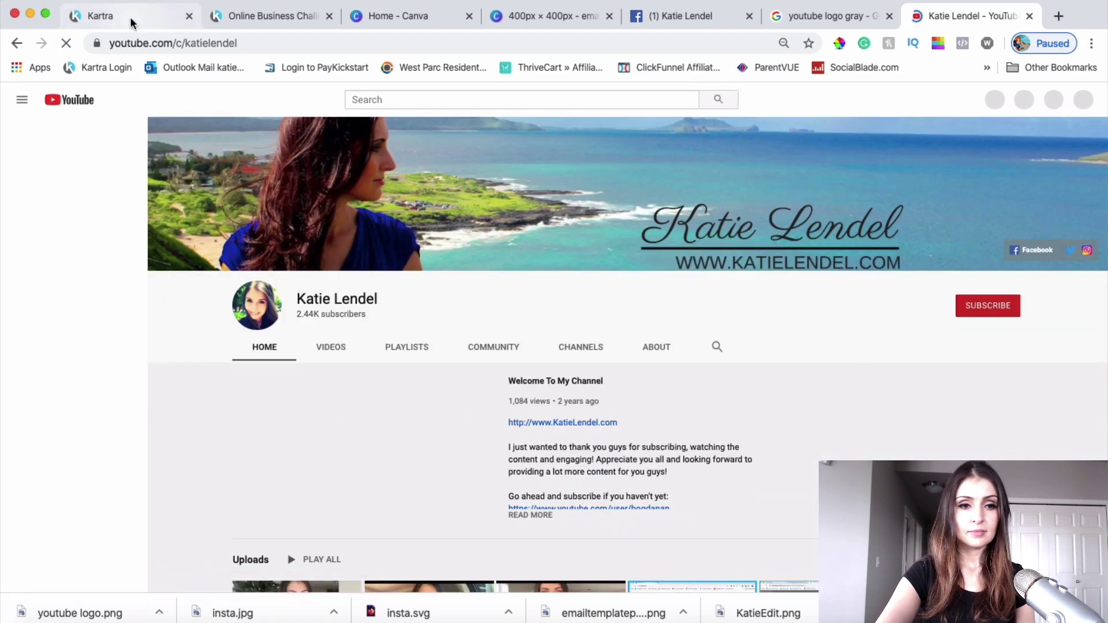
# Step: Paste the YouTube channel URL into the footer YouTube icon's link field
pyautogui.click(130, 21)
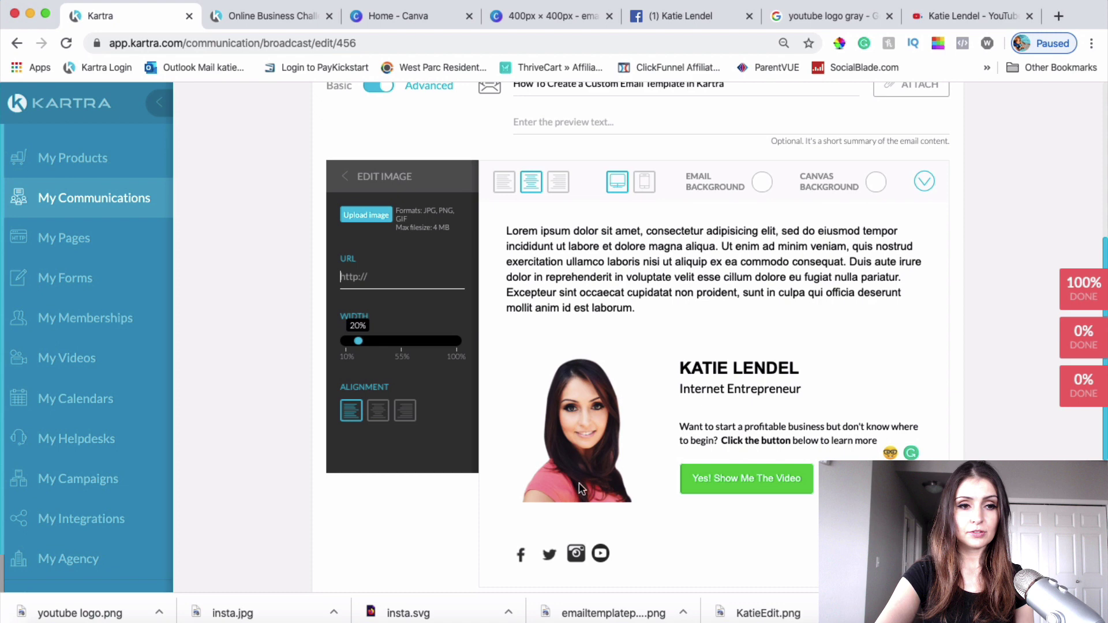
pyautogui.click(389, 280)
pyautogui.press('super+v')
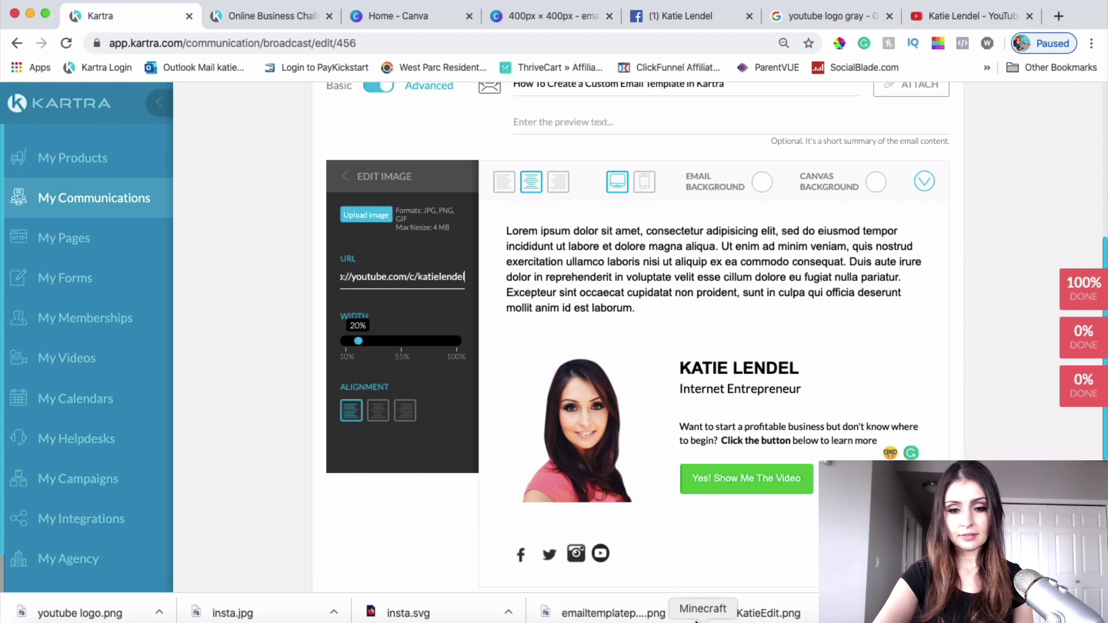
pyautogui.click(574, 554)
# Step: Link the footer Instagram icon to the Instagram profile URL from a new tab
pyautogui.click(575, 554)
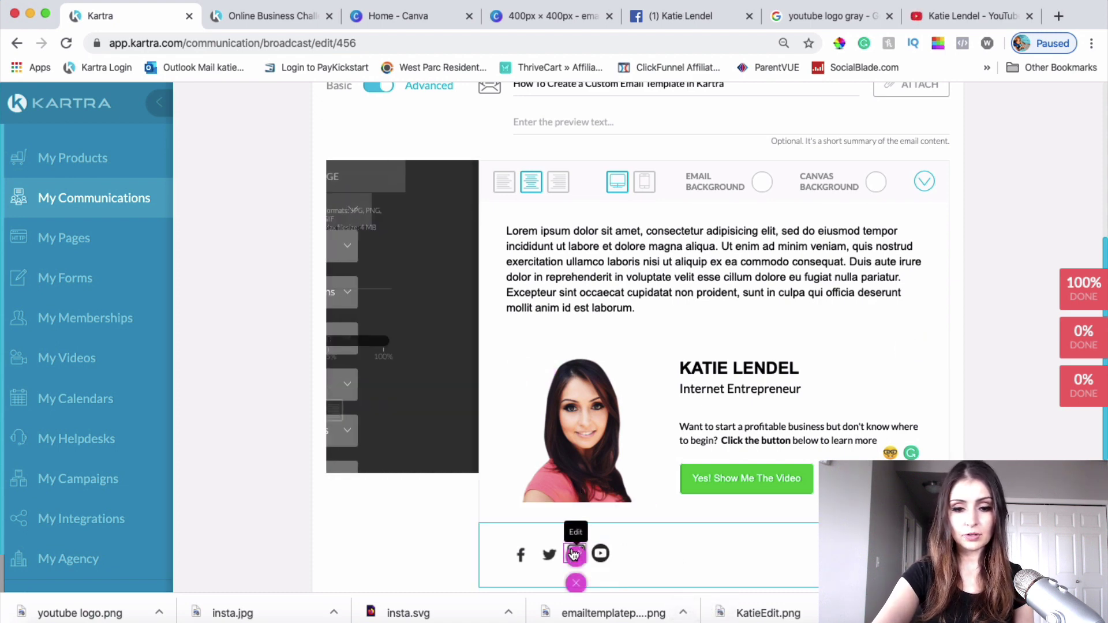
pyautogui.click(1058, 17)
pyautogui.write('insta')
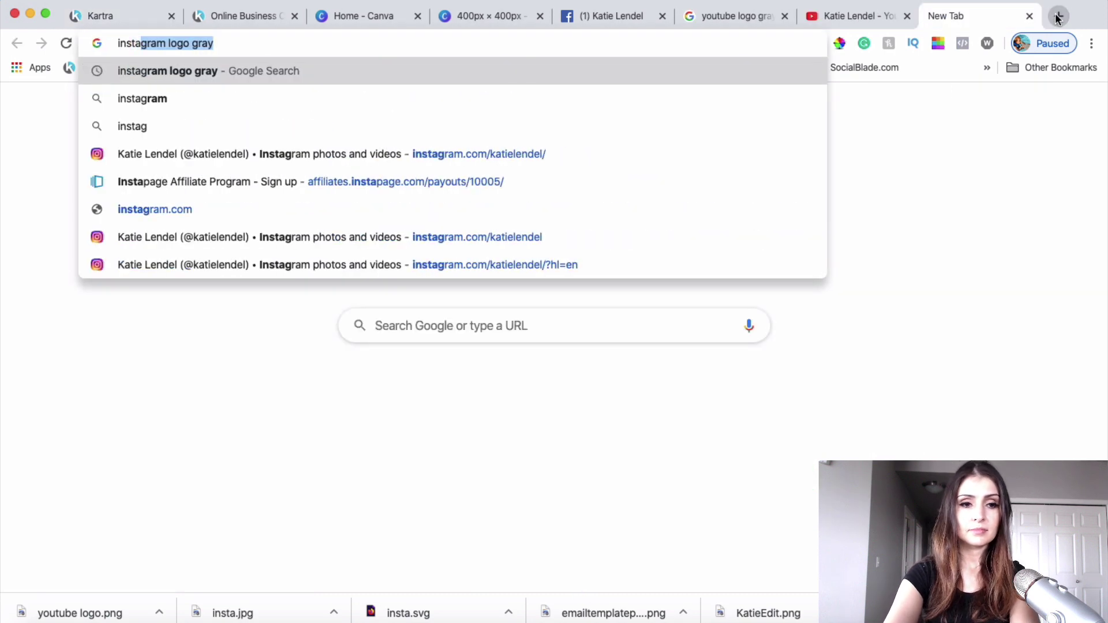
pyautogui.click(346, 153)
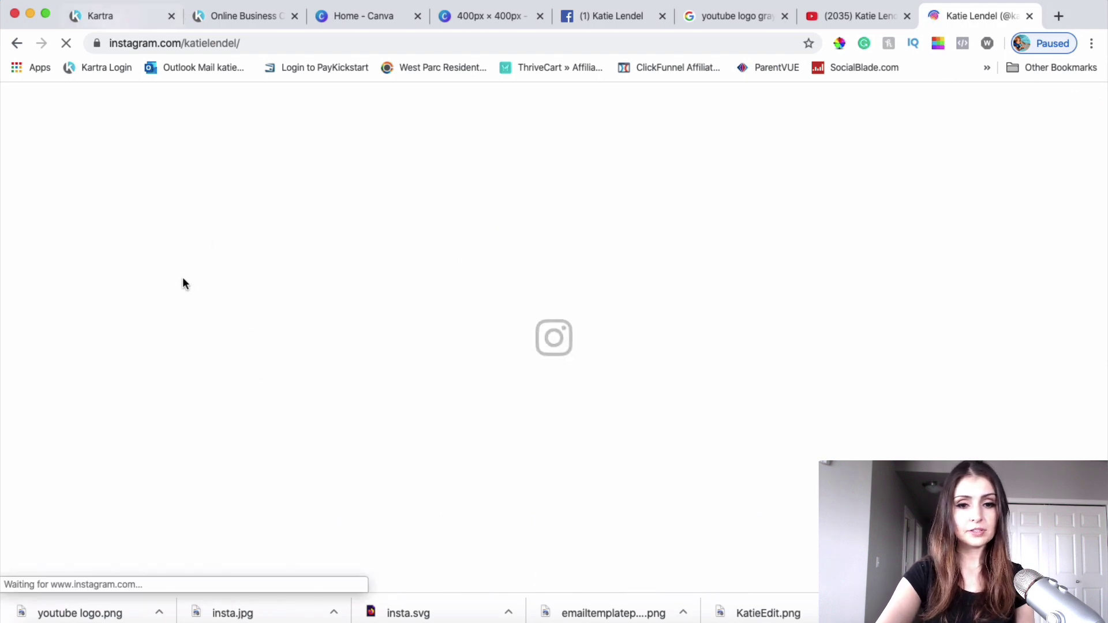
pyautogui.click(101, 19)
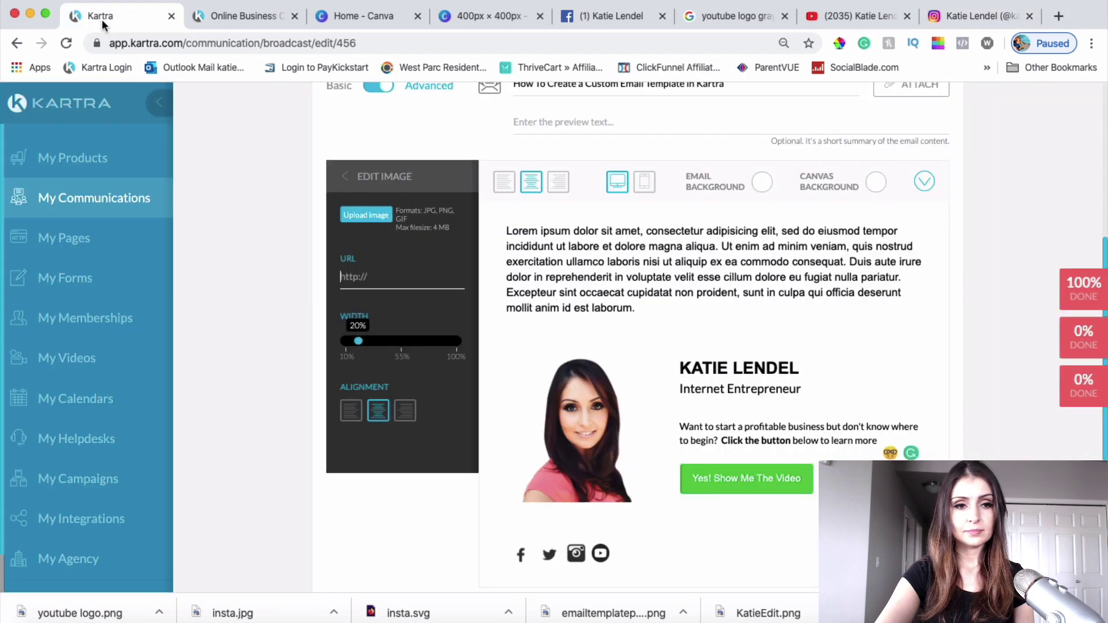
pyautogui.click(380, 268)
pyautogui.press('super+v')
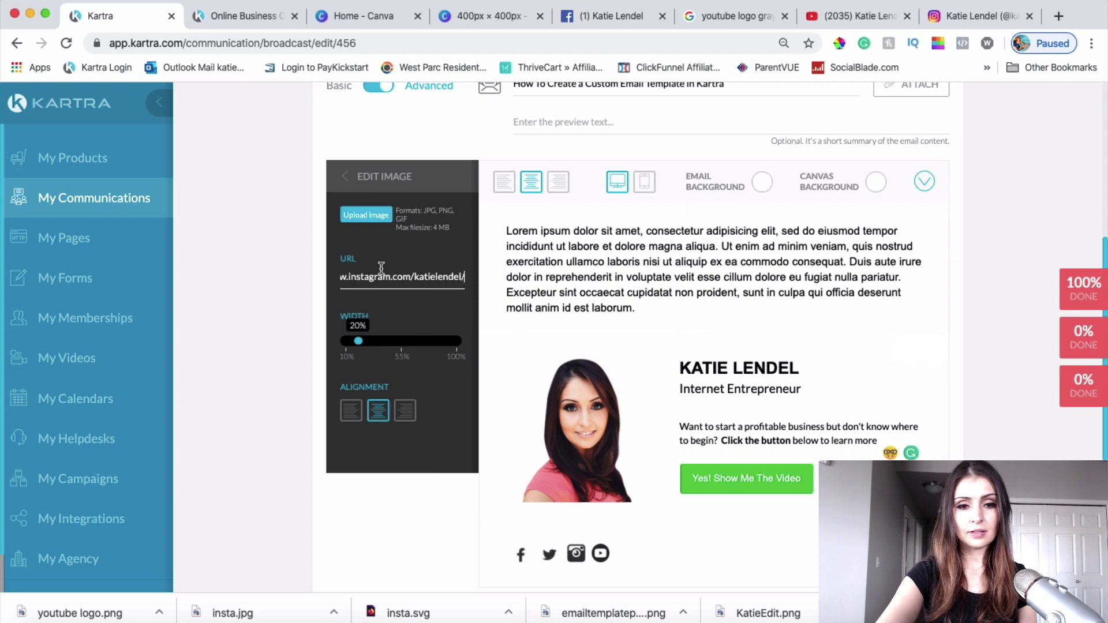
pyautogui.click(459, 567)
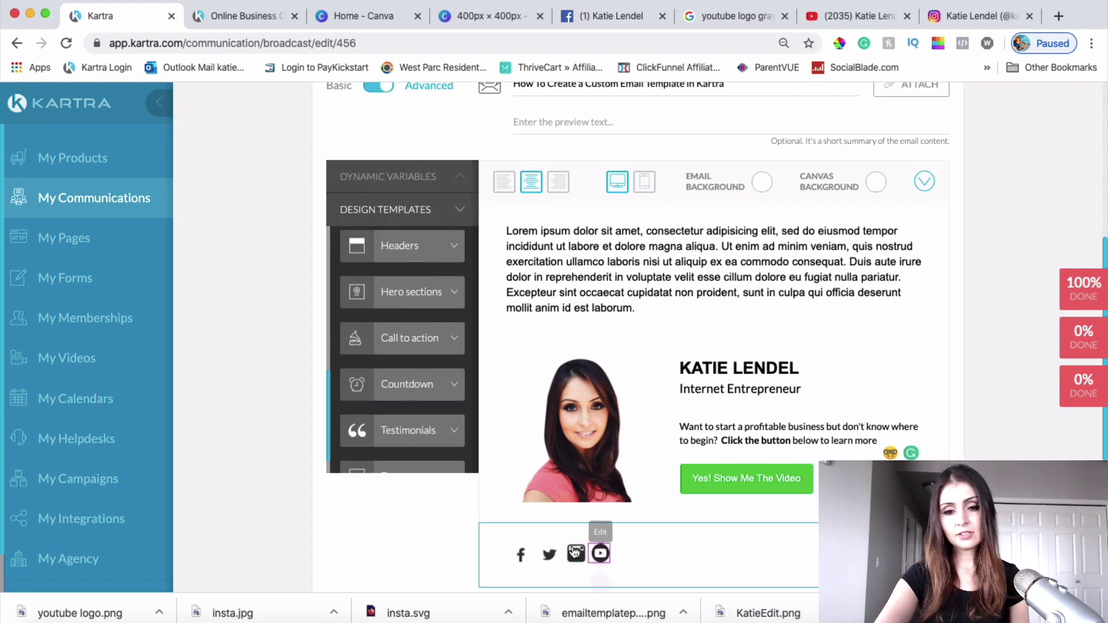
pyautogui.moveTo(522, 563)
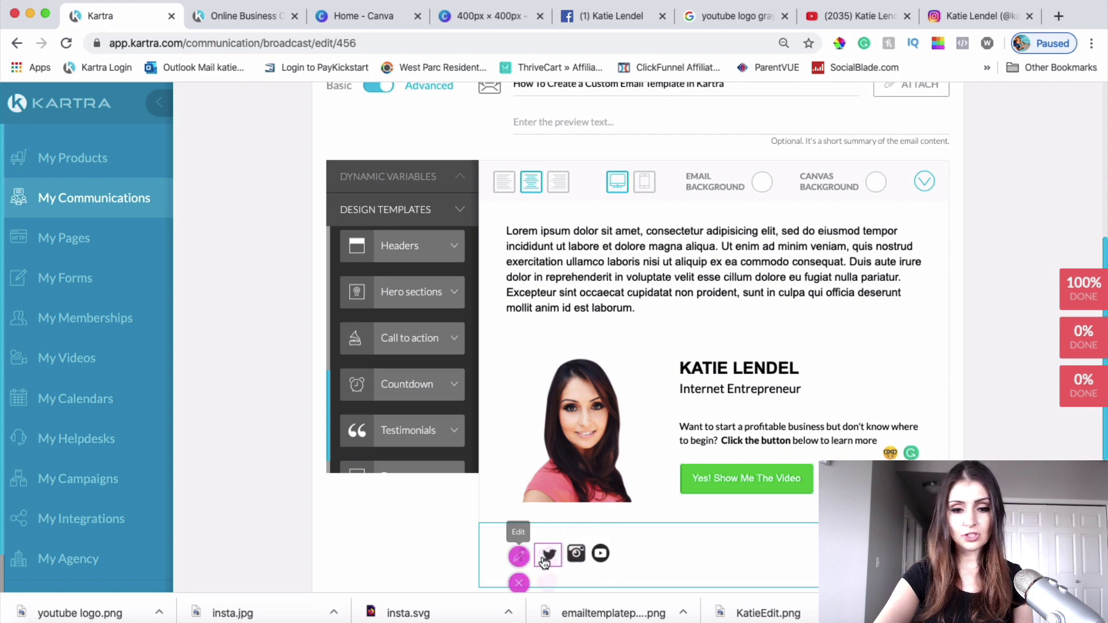
pyautogui.moveTo(596, 557)
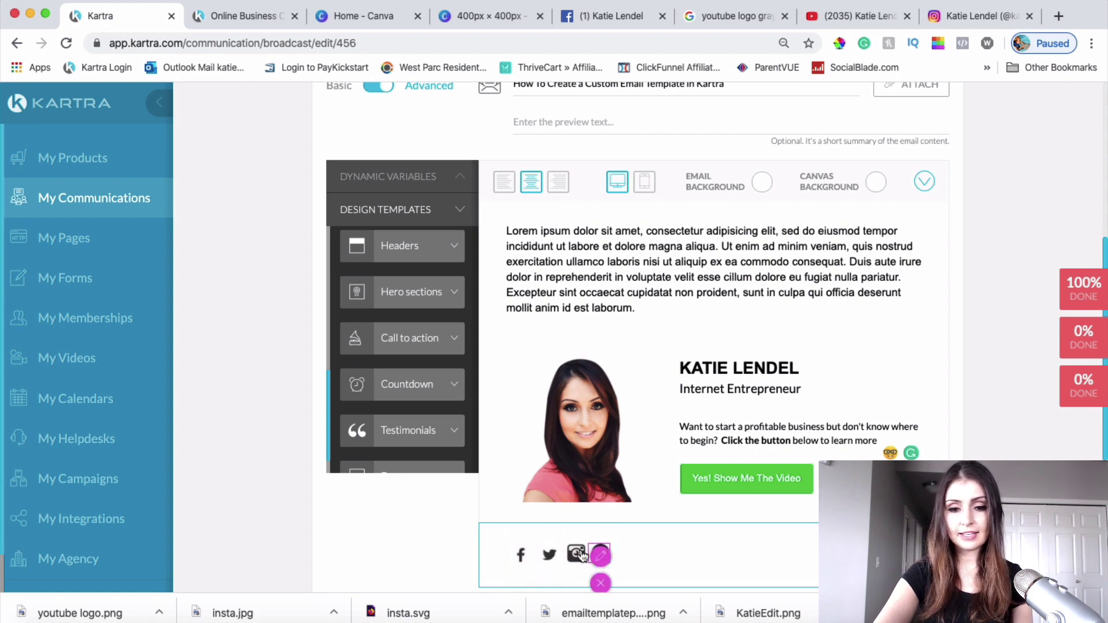
pyautogui.moveTo(557, 563)
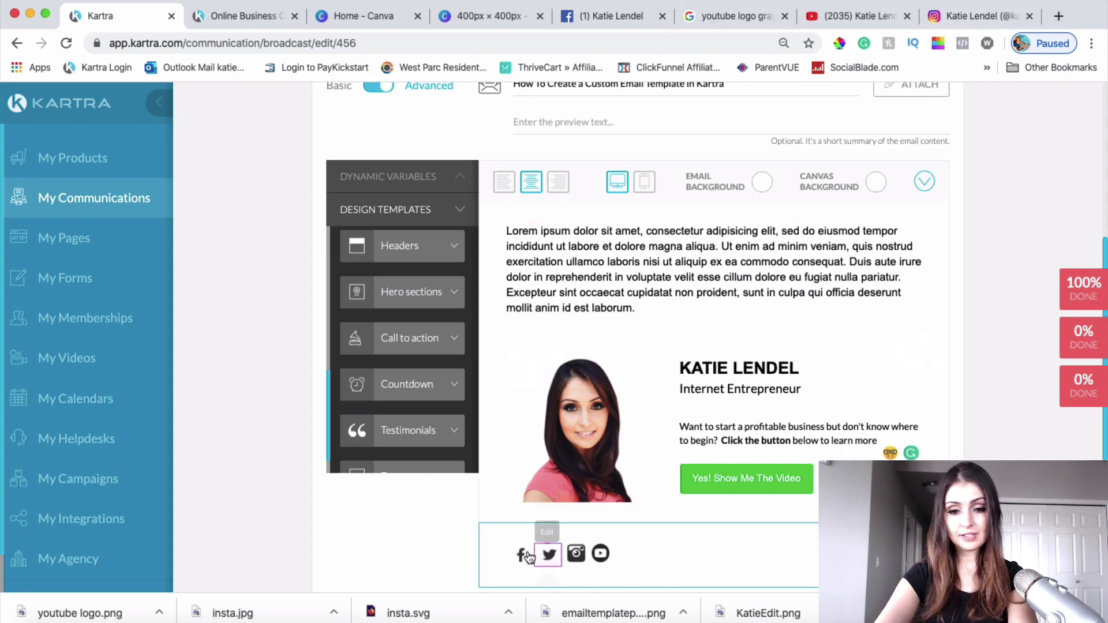
# Step: Change the image search query to 'facebook logo gray'
pyautogui.click(718, 19)
pyautogui.scroll(10, 314, 230)
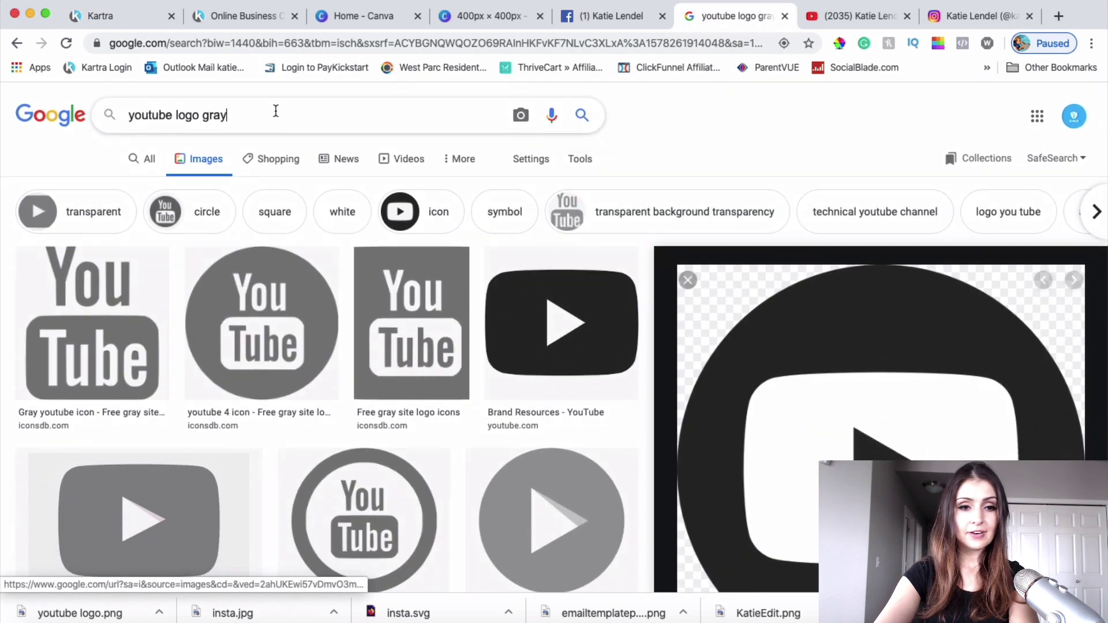
pyautogui.click(240, 112)
pyautogui.click(179, 114)
pyautogui.doubleClick(170, 114)
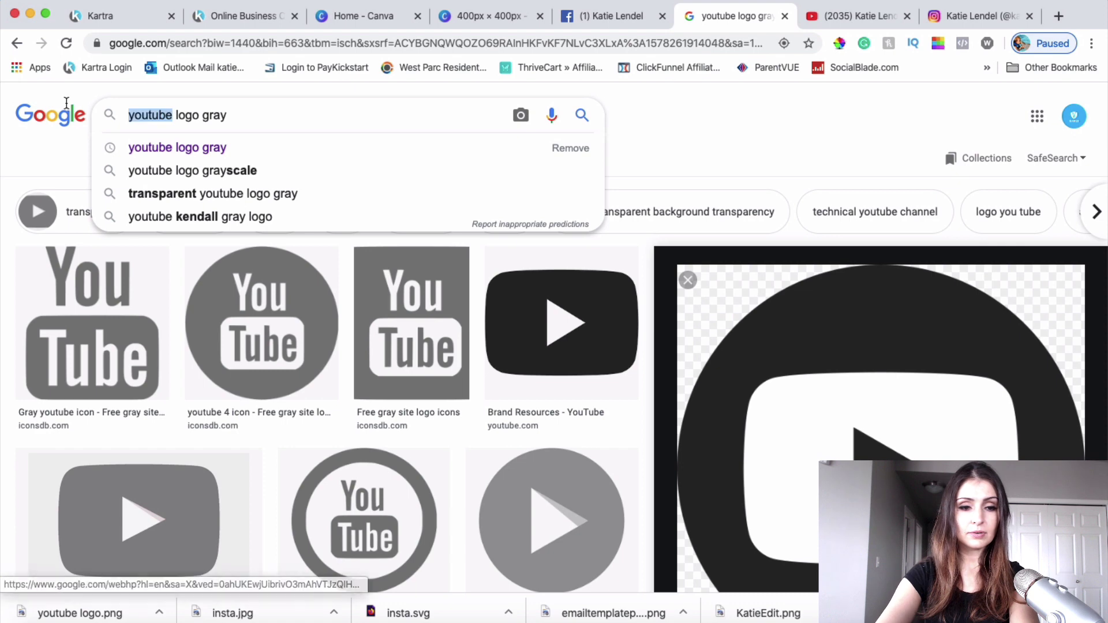
pyautogui.write('facebook')
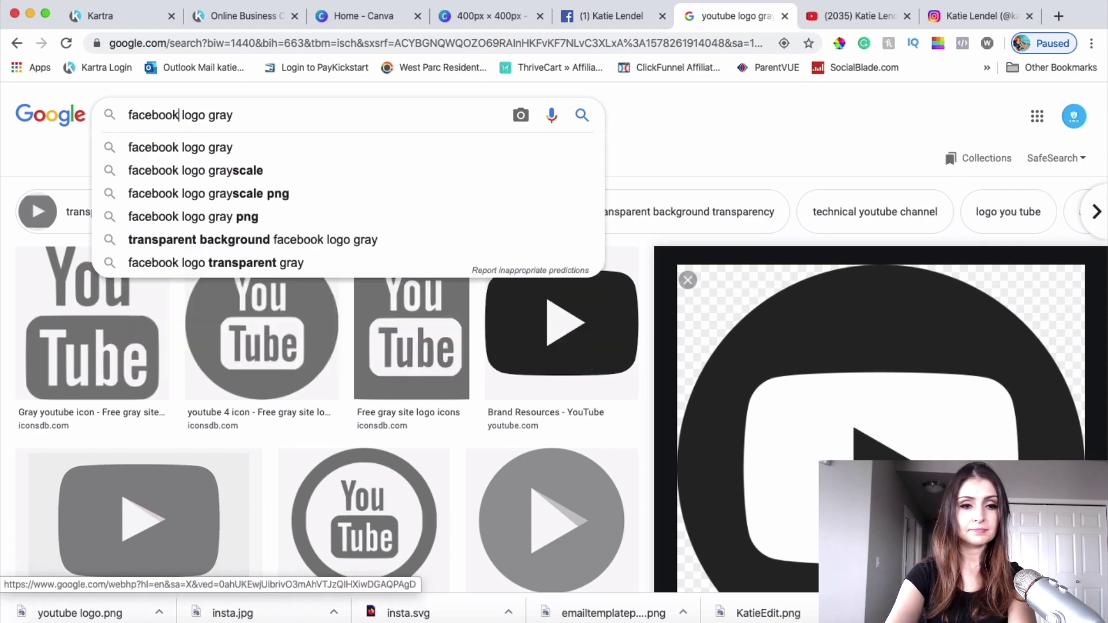
pyautogui.press('Return')
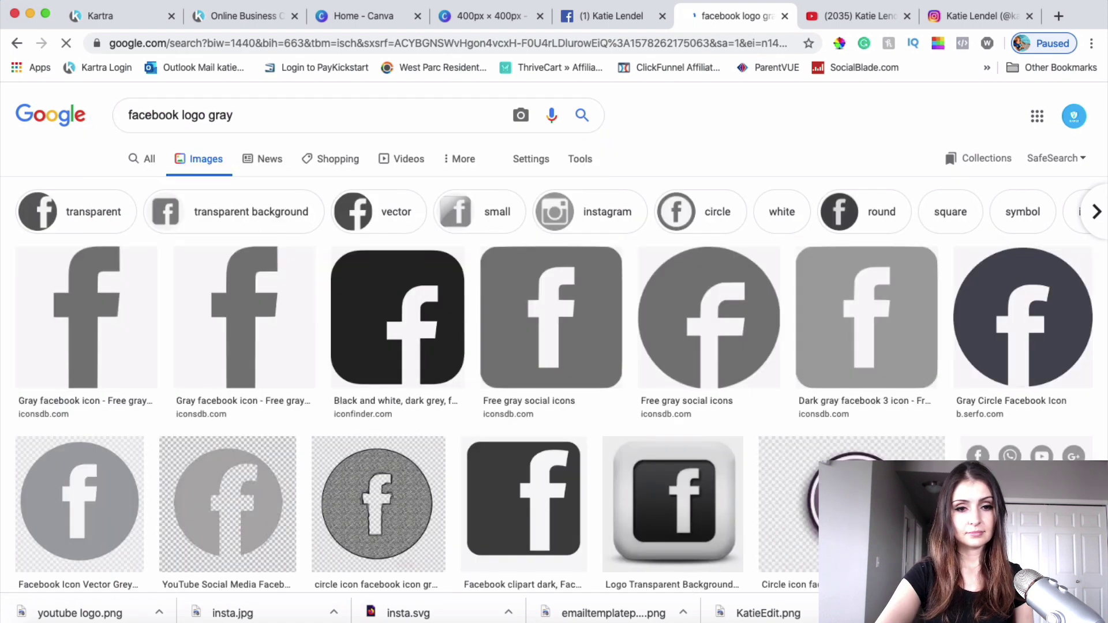
# Step: Save the black rounded-square Facebook logo as facebook logo.png
pyautogui.click(394, 292)
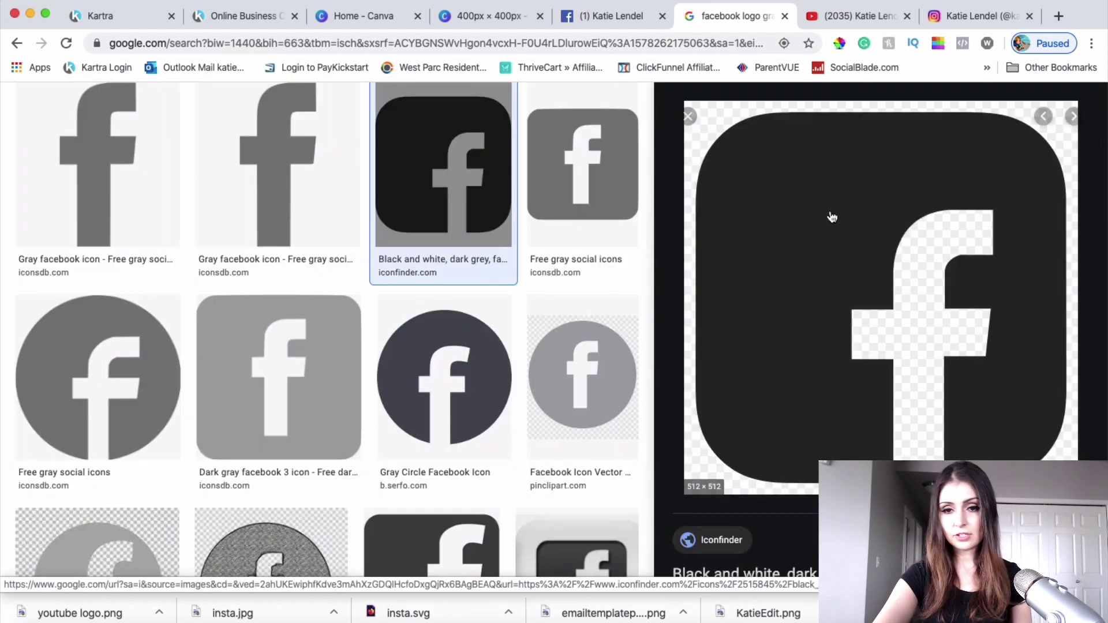
pyautogui.click(855, 200)
pyautogui.click(808, 16)
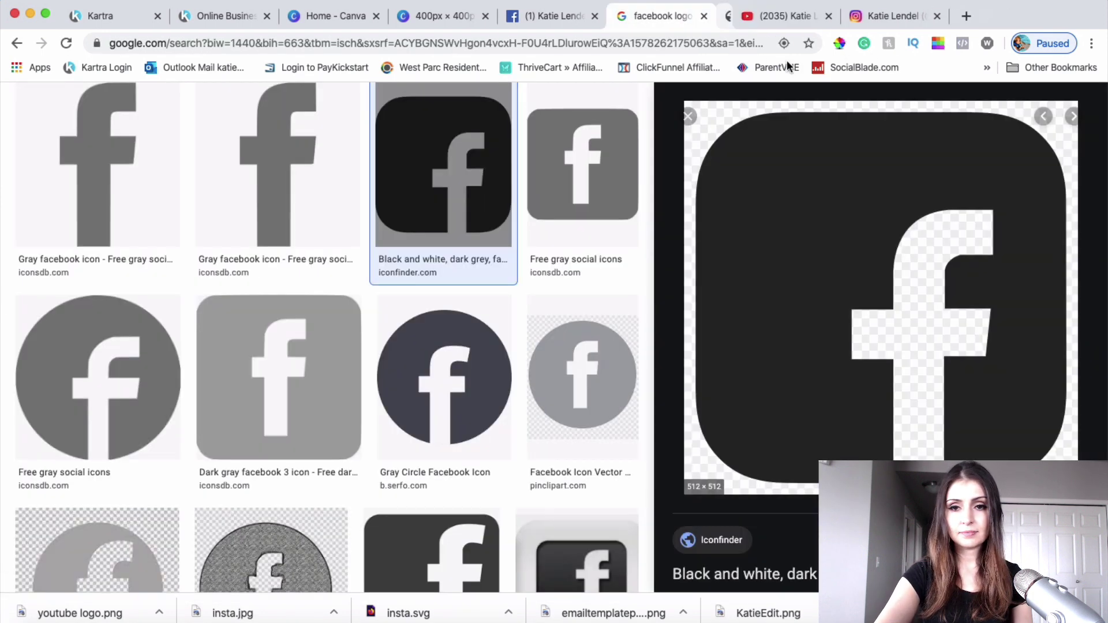
pyautogui.rightClick(868, 277)
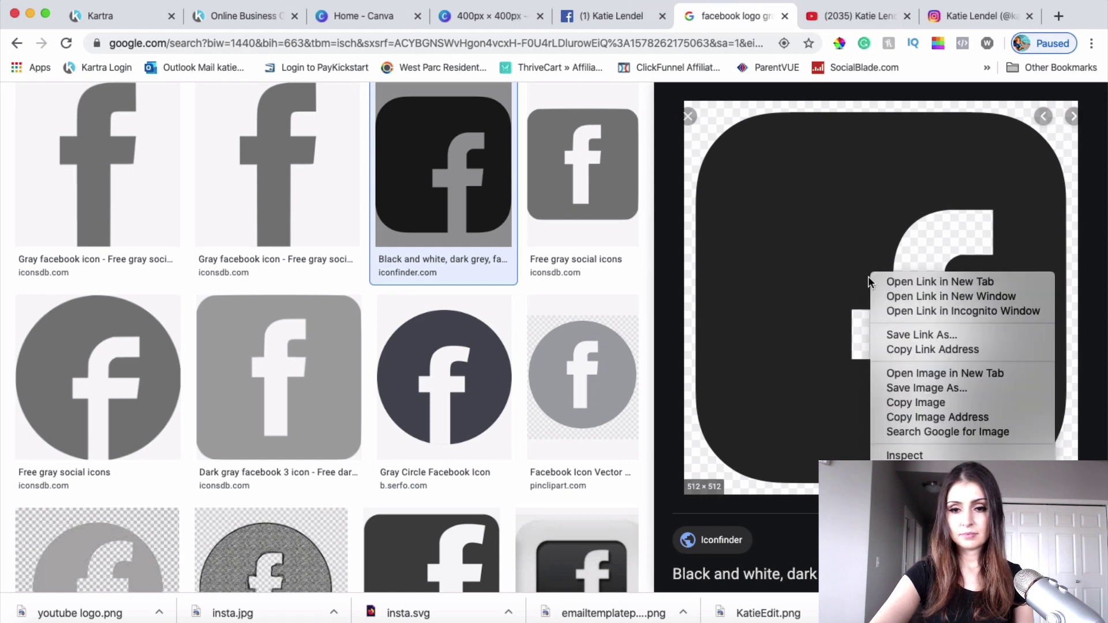
pyautogui.click(907, 387)
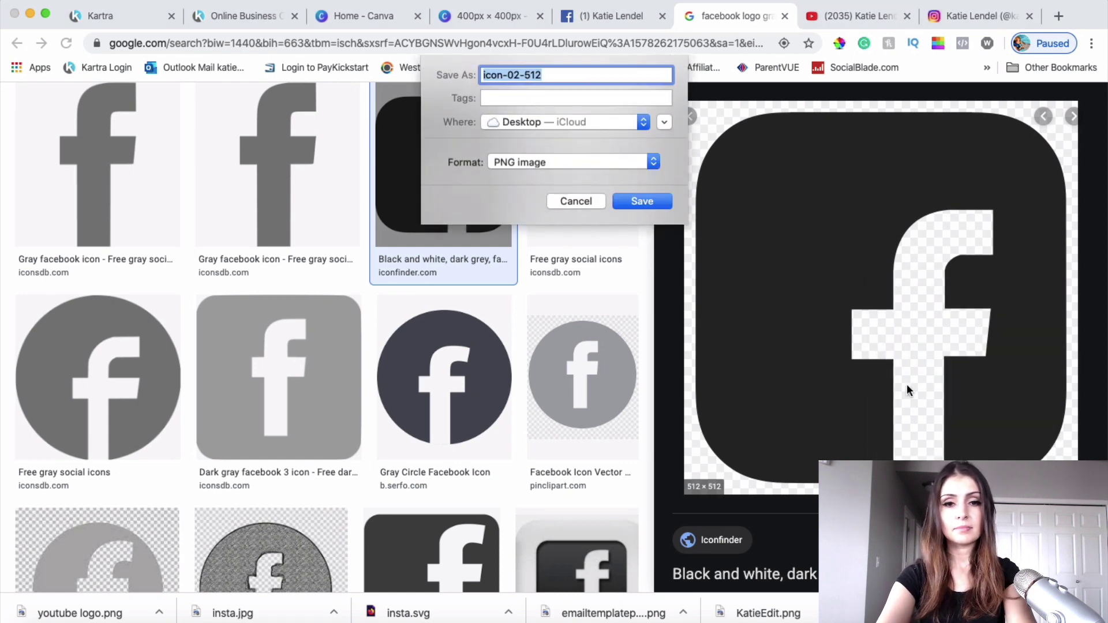
pyautogui.write('facebook logo')
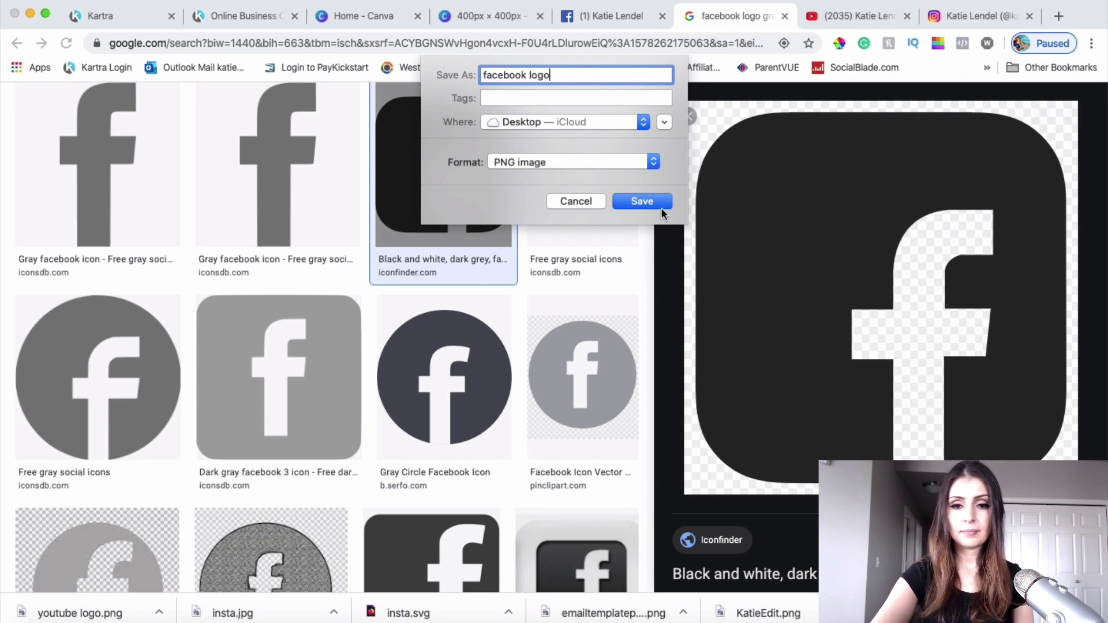
pyautogui.click(661, 201)
pyautogui.click(100, 16)
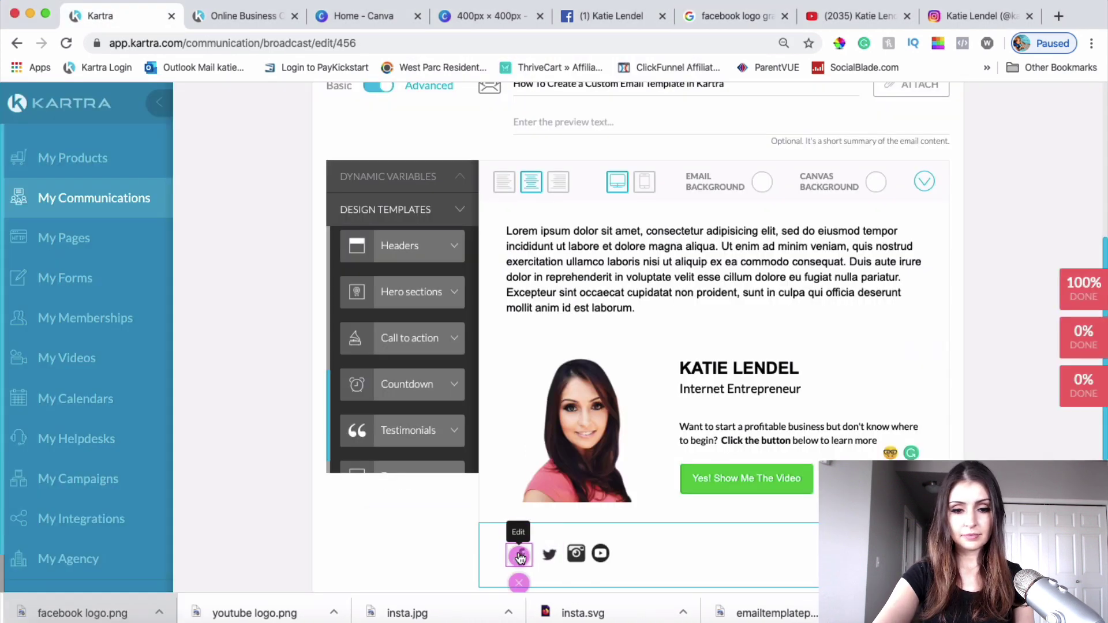
# Step: Upload facebook logo.png as the footer Facebook icon and set its width to 20%
pyautogui.click(518, 555)
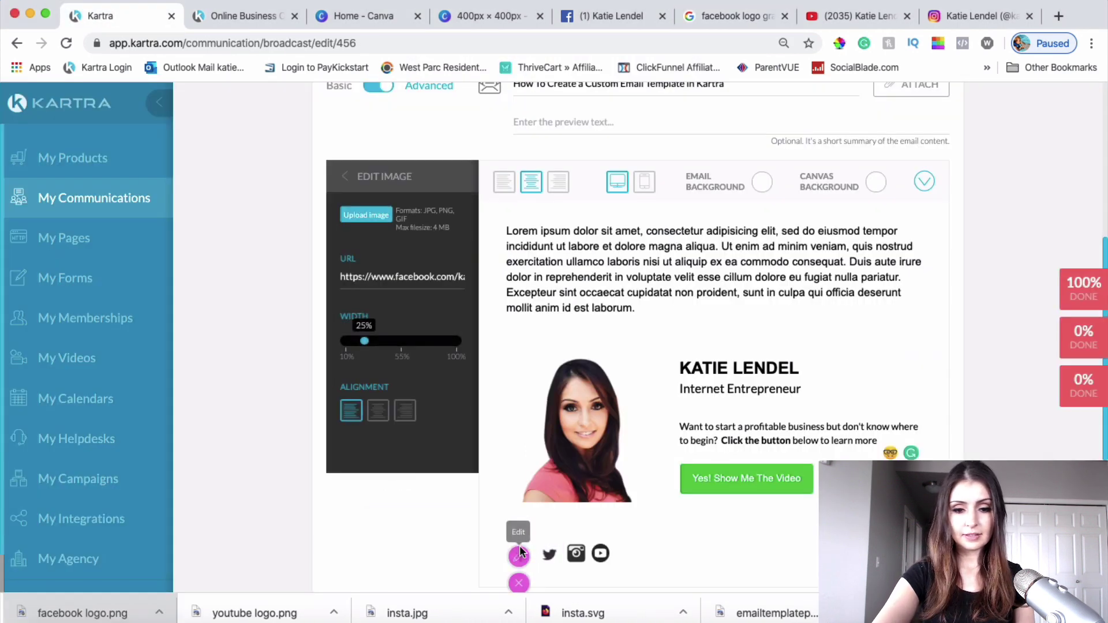
pyautogui.click(362, 218)
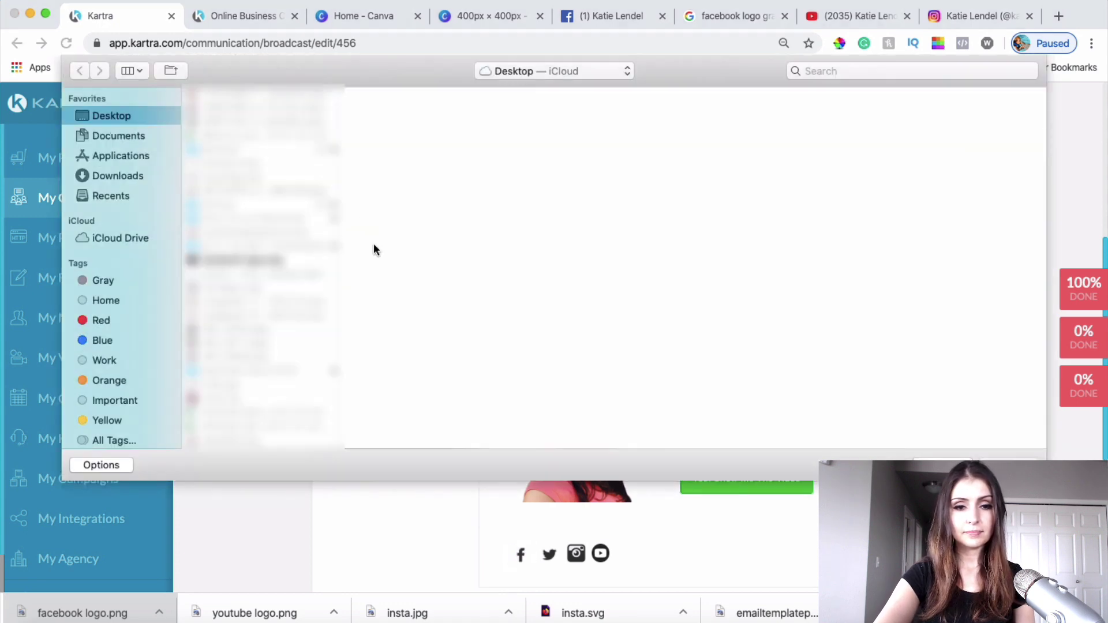
pyautogui.click(238, 261)
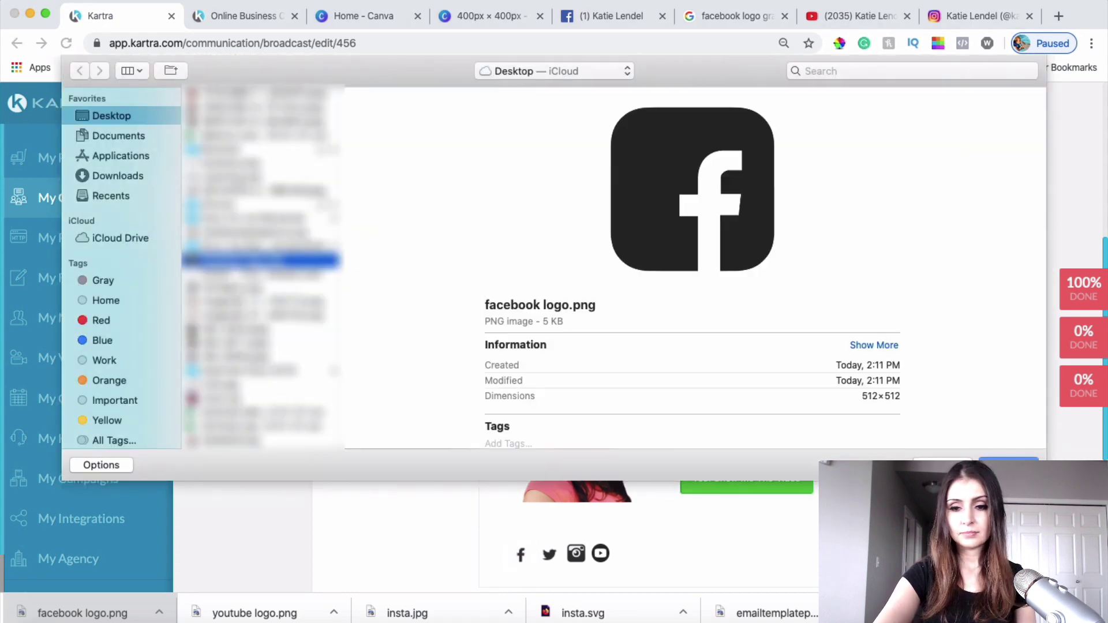
pyautogui.press('Return')
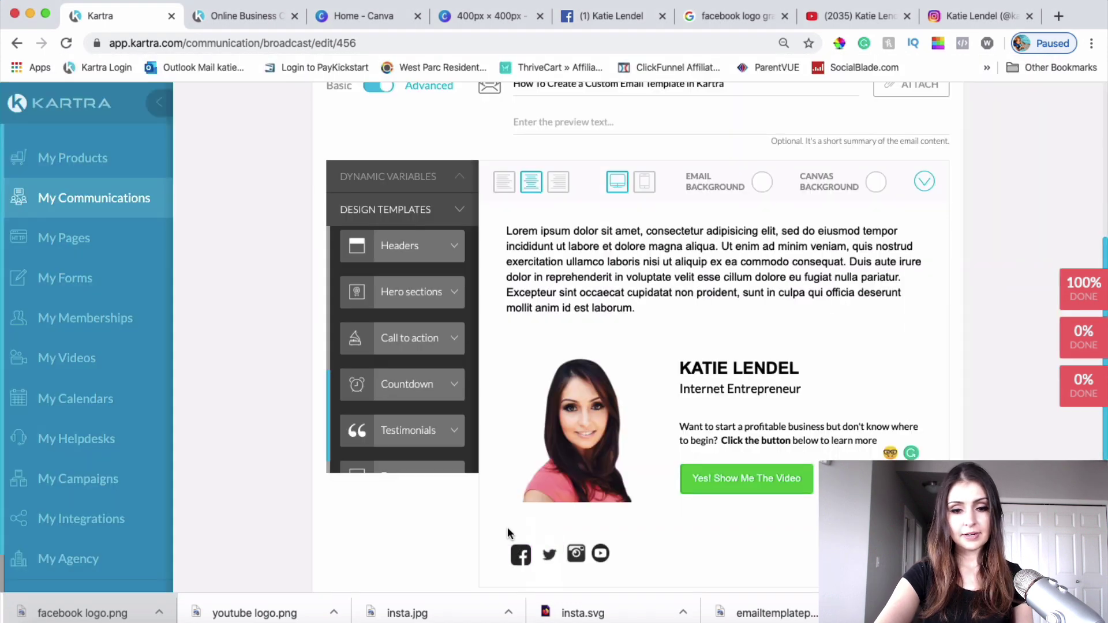
pyautogui.click(521, 555)
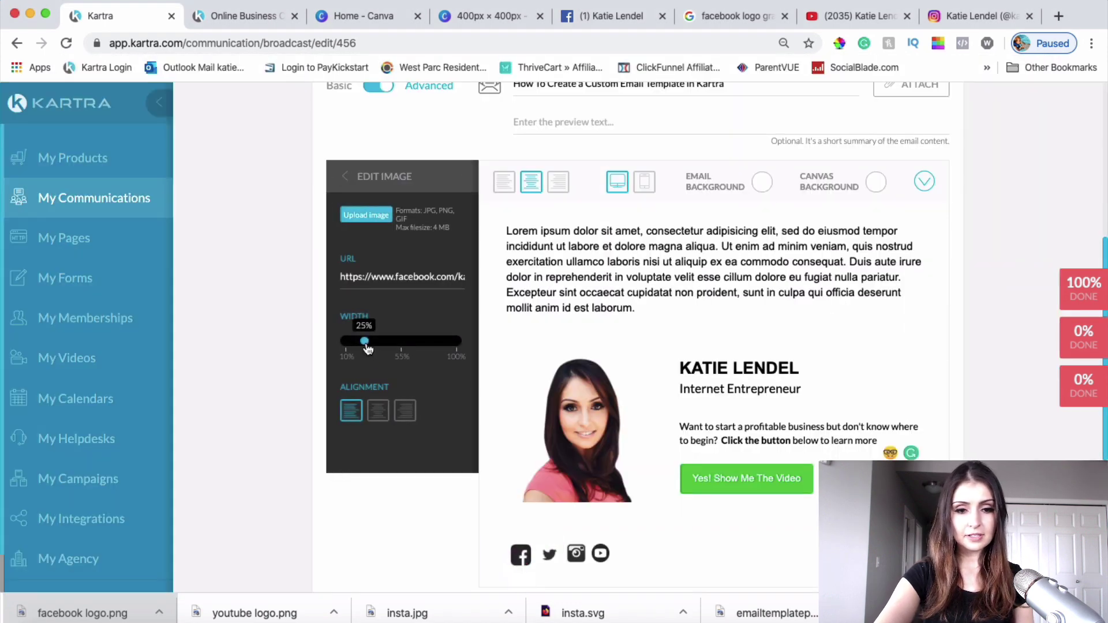
pyautogui.moveTo(366, 345); pyautogui.dragTo(361, 343)
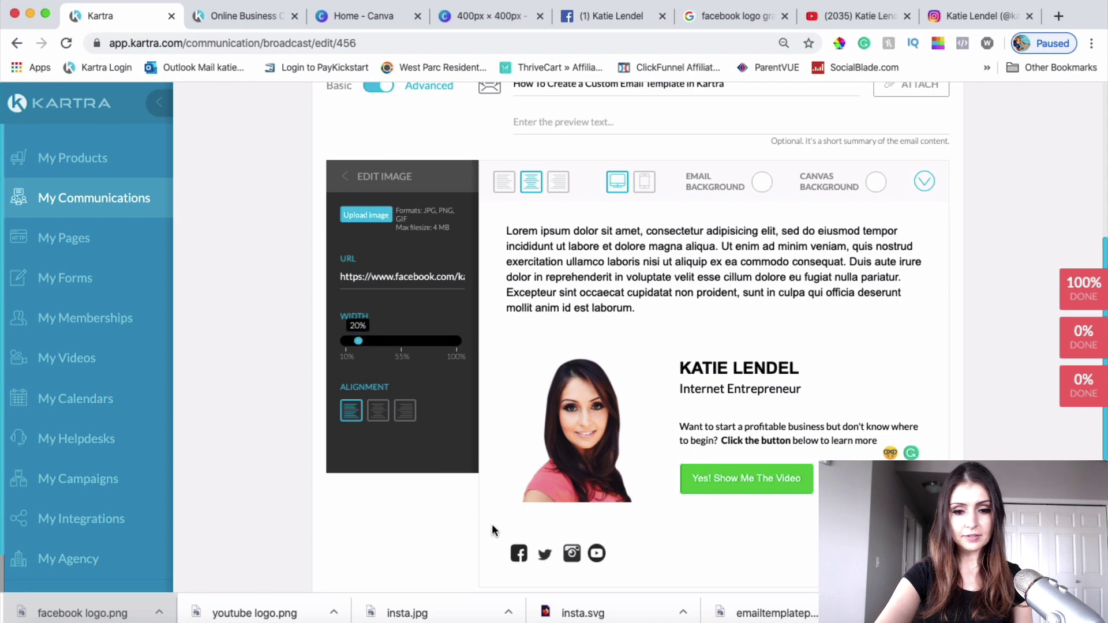
pyautogui.click(733, 16)
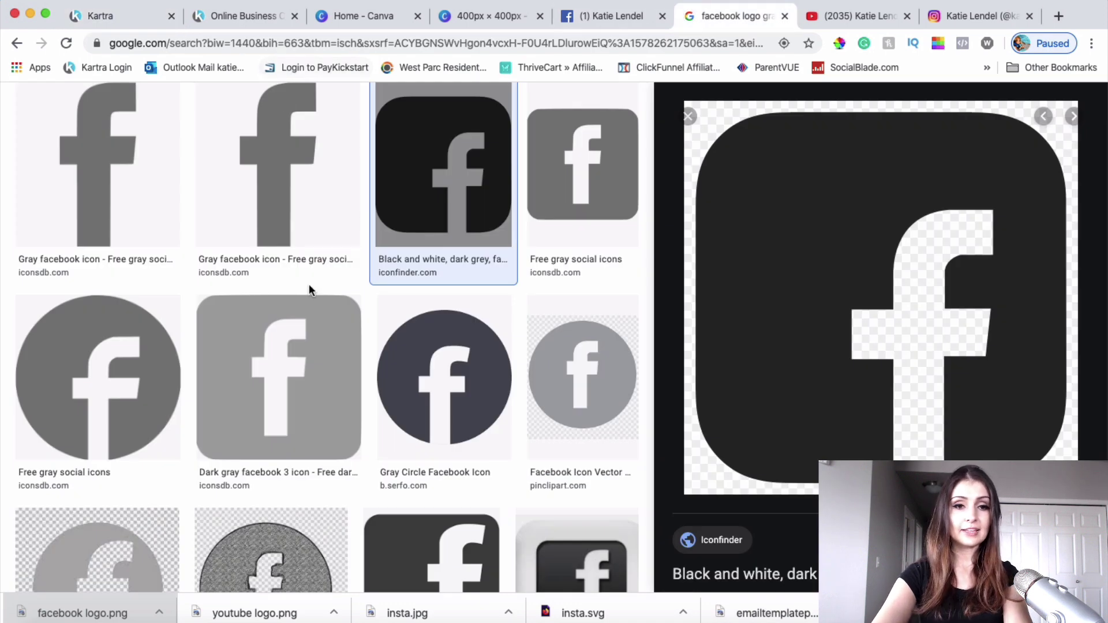
# Step: Search for 'twitter logo gray' and save a result as twitter logo 2.png
pyautogui.scroll(3, 309, 284)
pyautogui.doubleClick(176, 114)
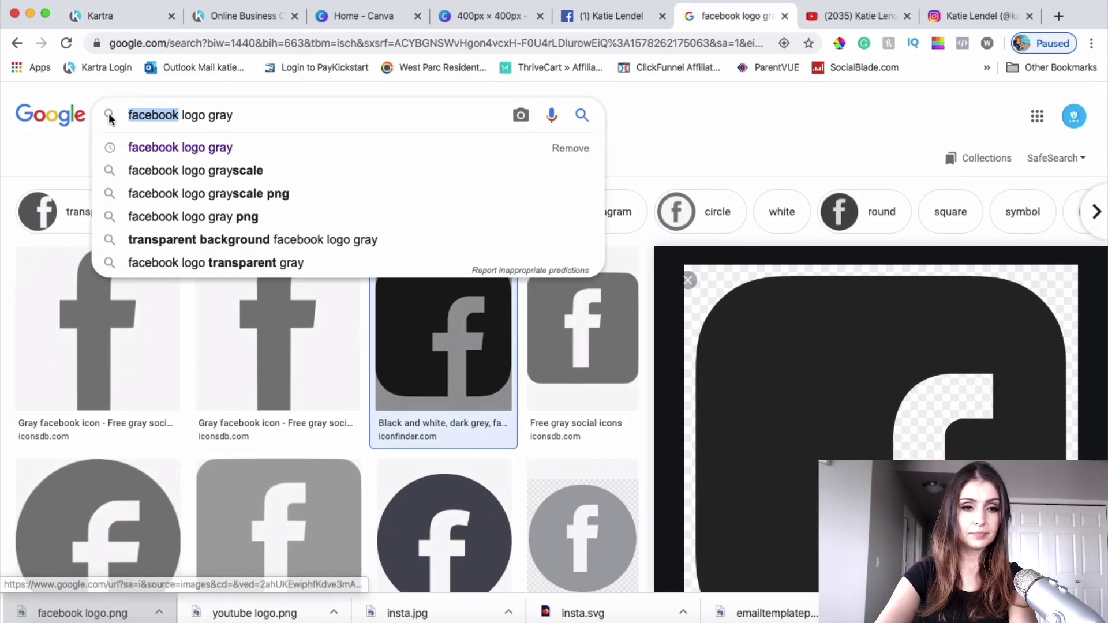
pyautogui.write('twitte')
pyautogui.write('r')
pyautogui.press('Return')
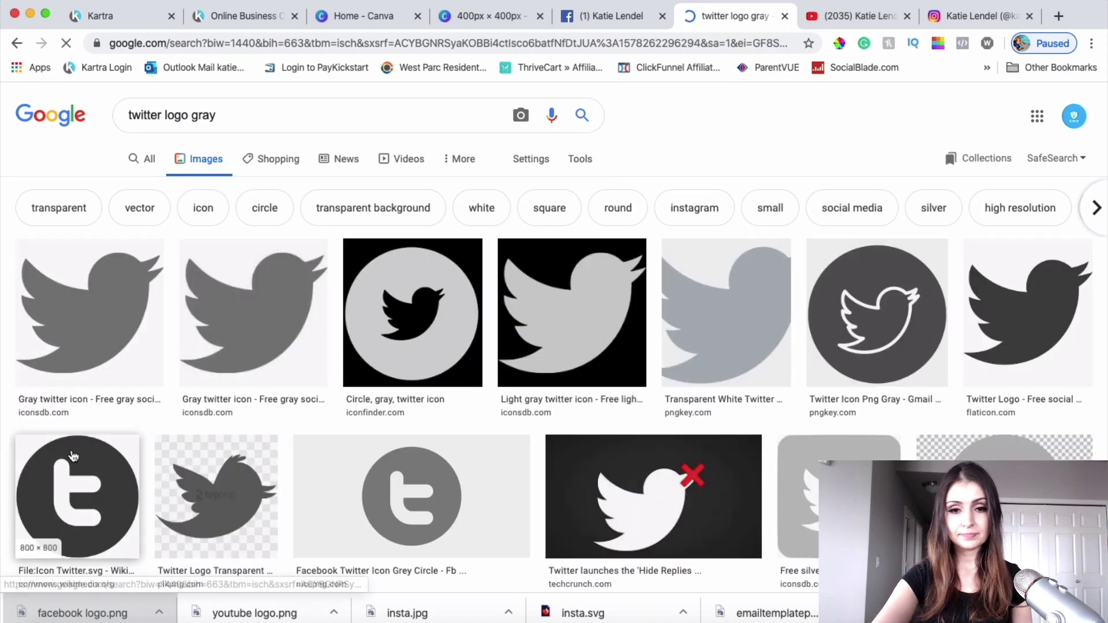
pyautogui.scroll(-2, 564, 383)
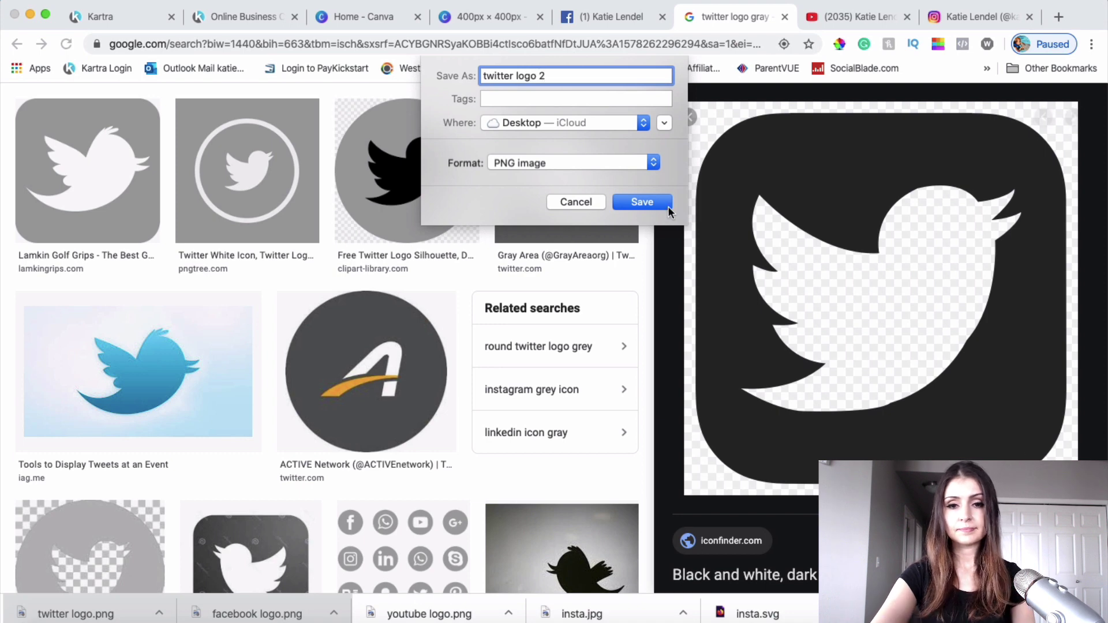
pyautogui.press('Return')
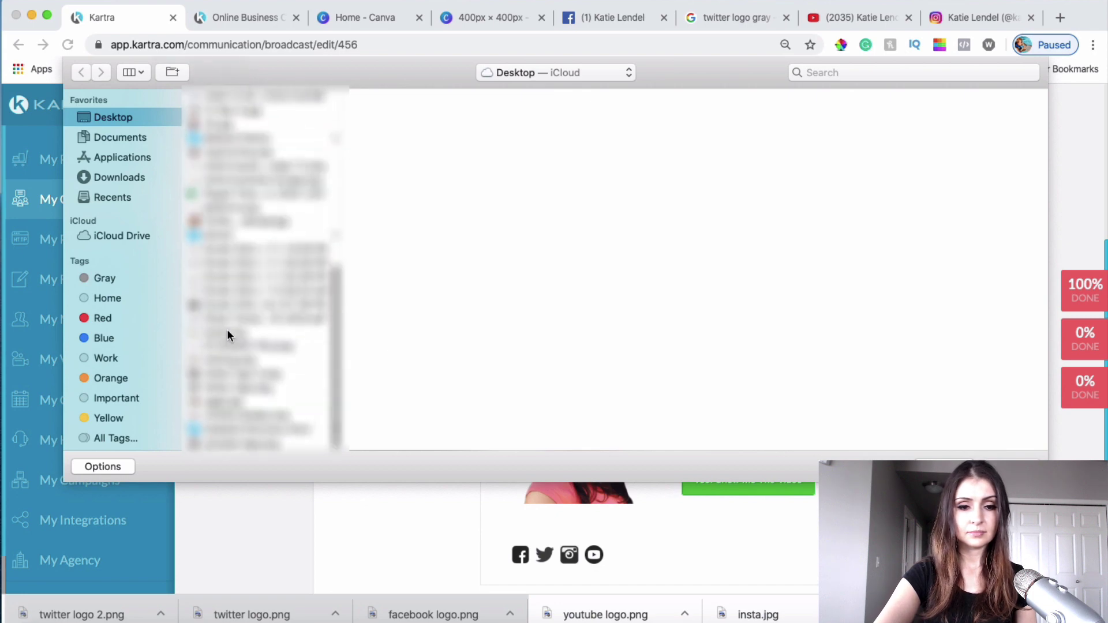
# Step: Link the footer Twitter icon to the Twitter profile address copied from a new tab
pyautogui.press('Escape')
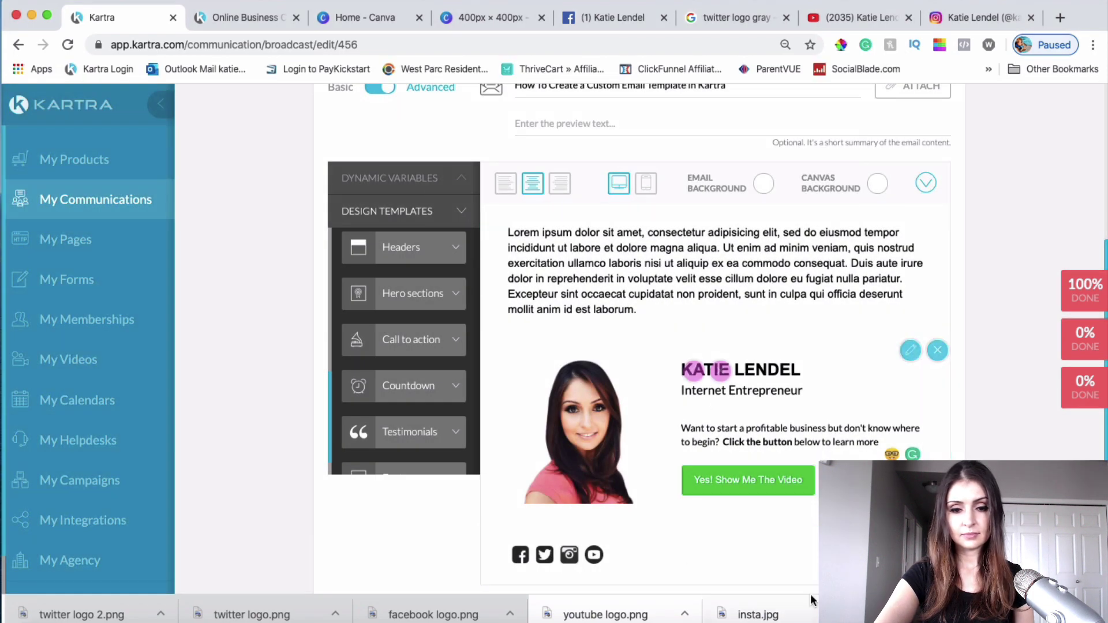
pyautogui.scroll(-4, 751, 451)
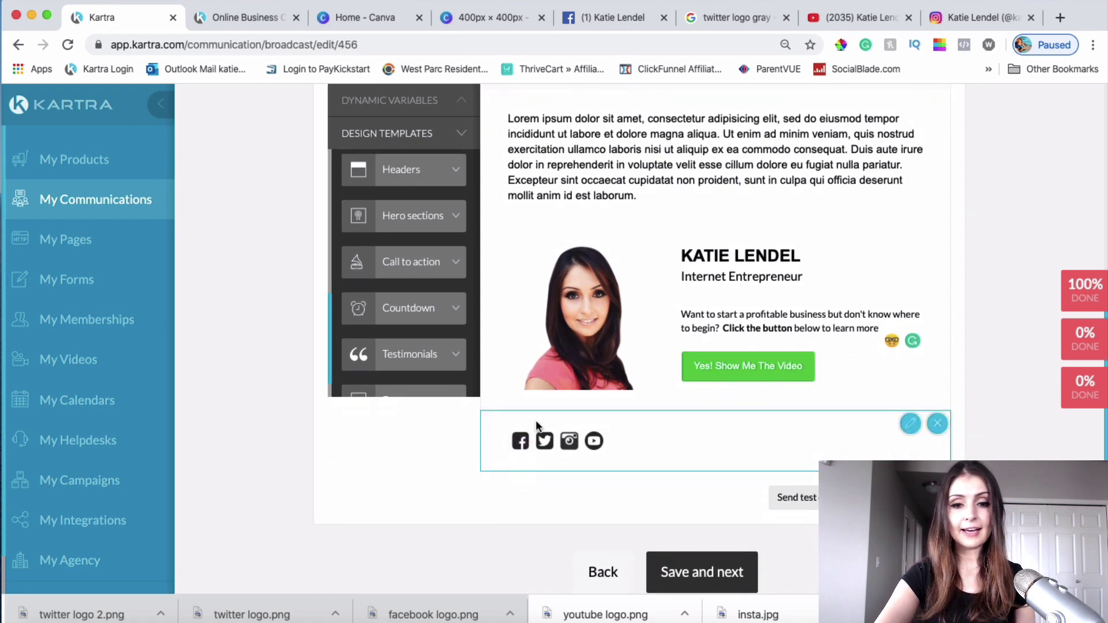
pyautogui.moveTo(522, 442)
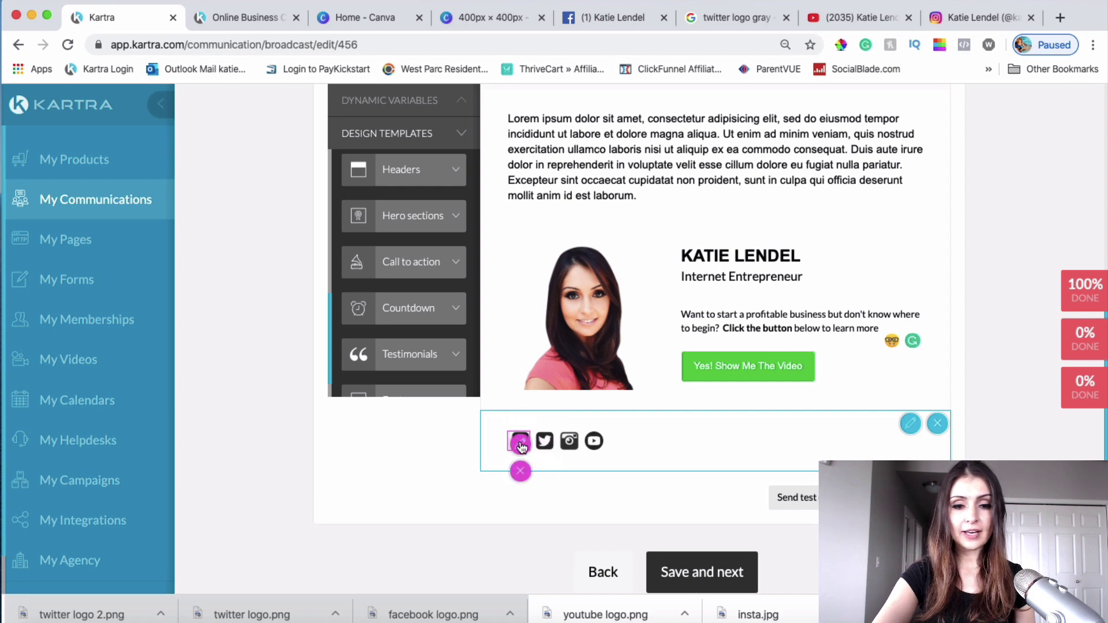
pyautogui.click(521, 442)
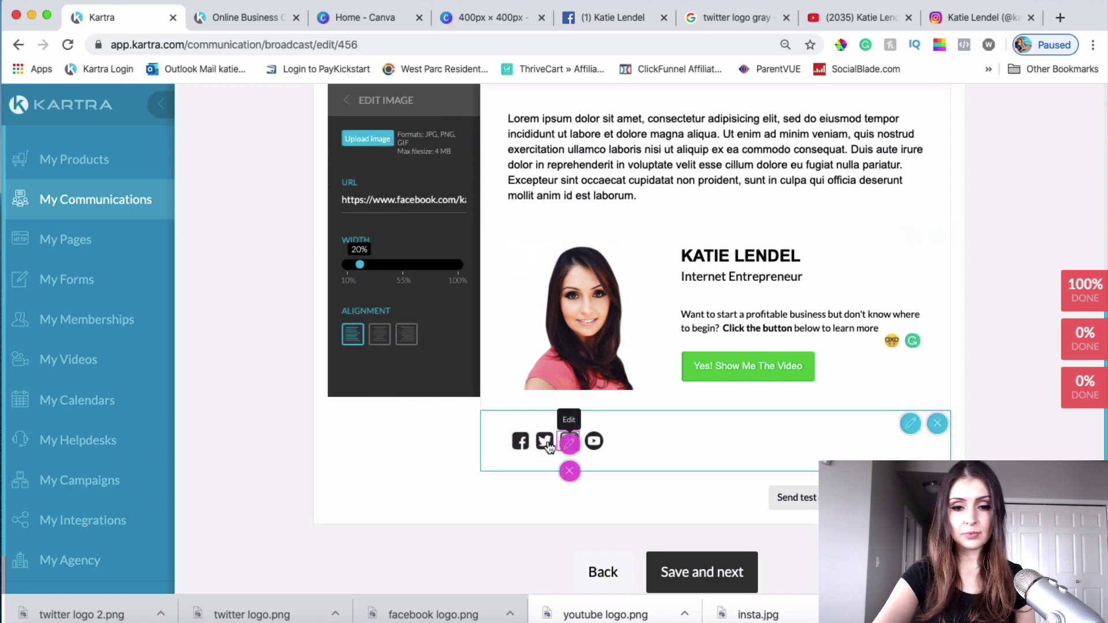
pyautogui.click(544, 441)
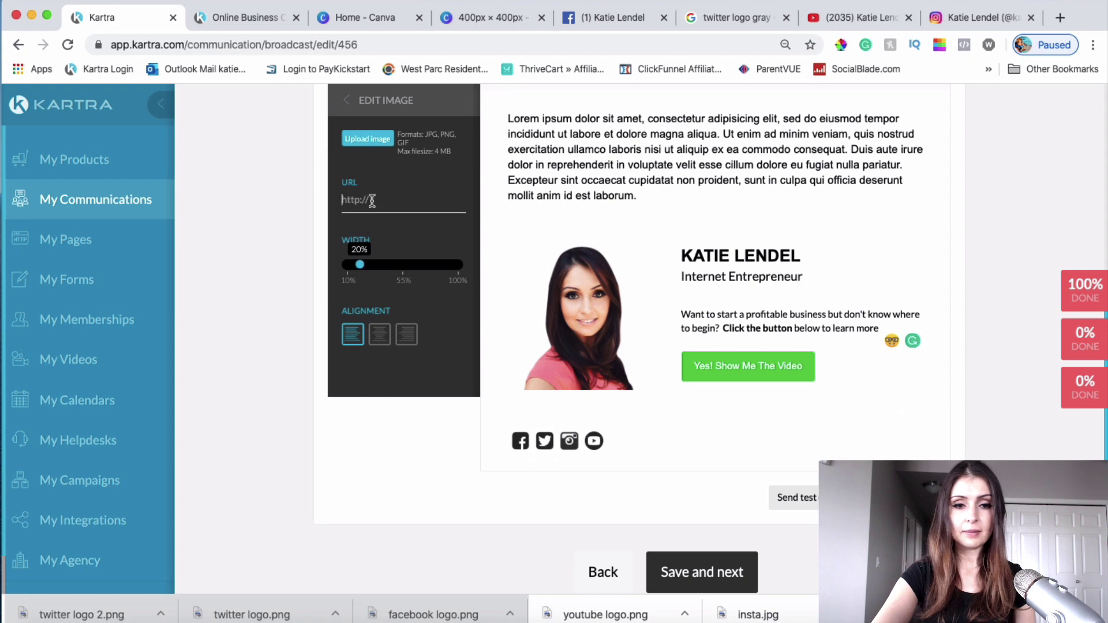
pyautogui.click(1068, 17)
pyautogui.write('twi')
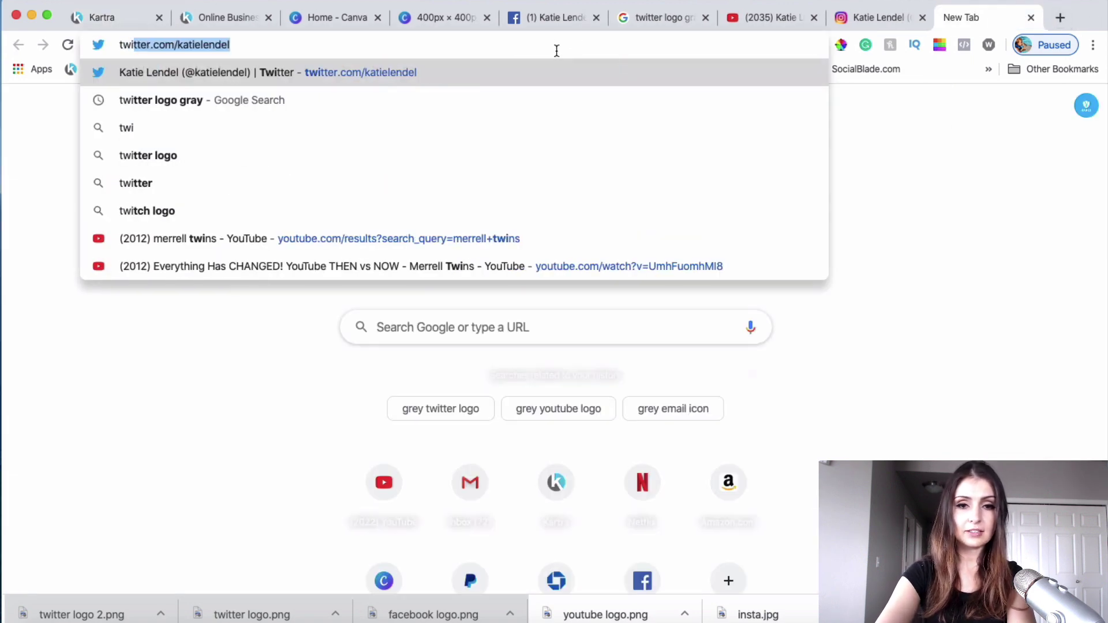
pyautogui.click(556, 46)
pyautogui.hotkey('ctrl', 'c')
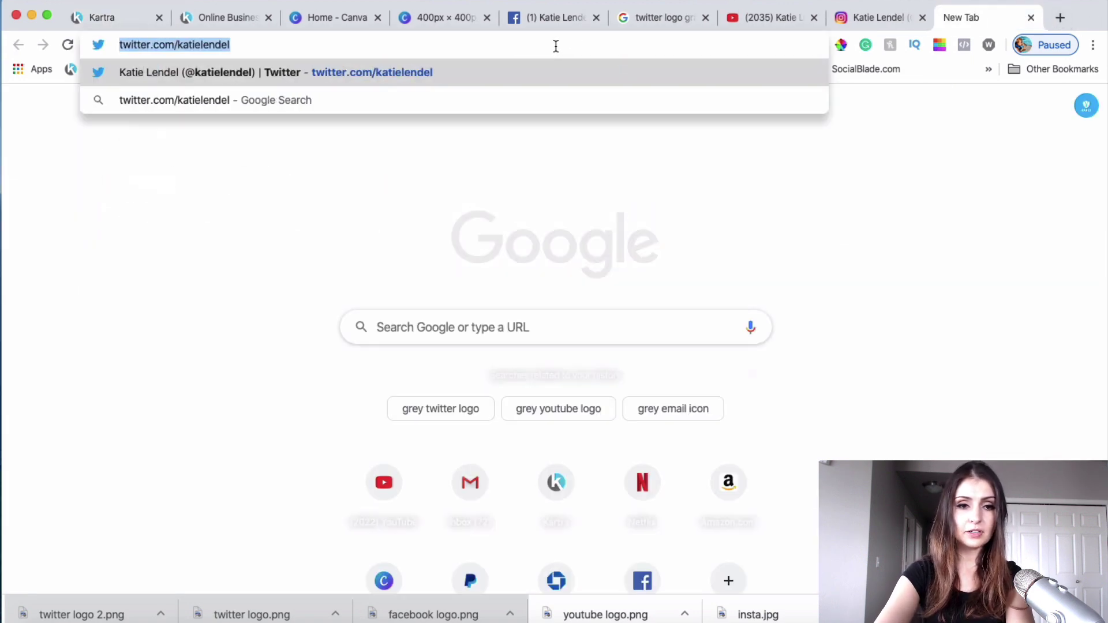
pyautogui.click(116, 17)
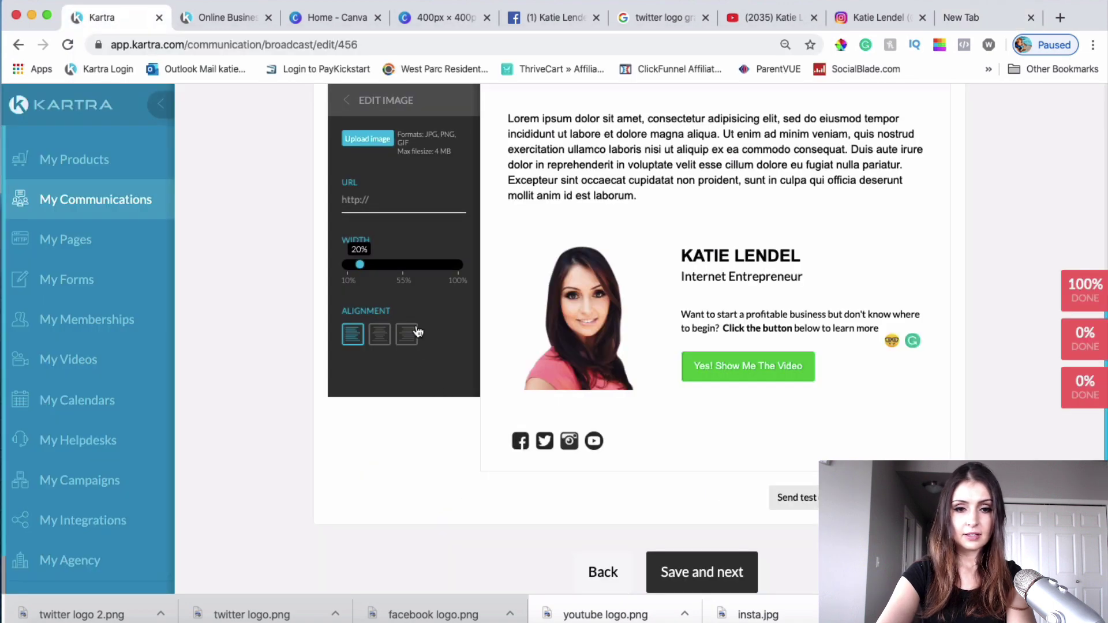
pyautogui.click(398, 203)
pyautogui.hotkey('ctrl', 'v')
pyautogui.click(503, 479)
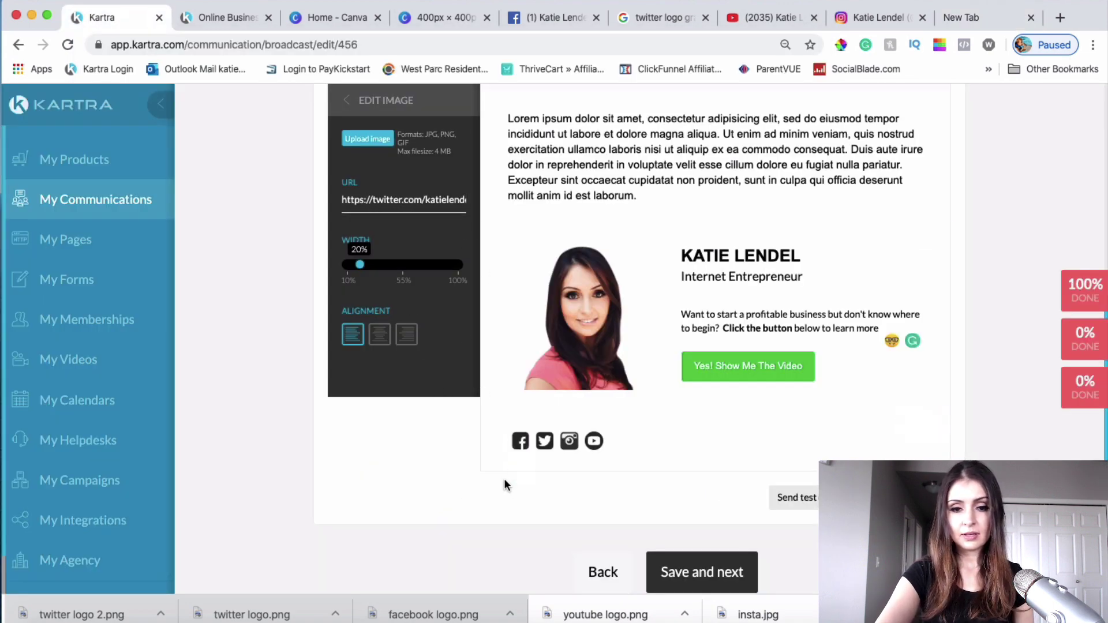
# Step: Review the links on the Instagram and YouTube footer icons
pyautogui.click(569, 443)
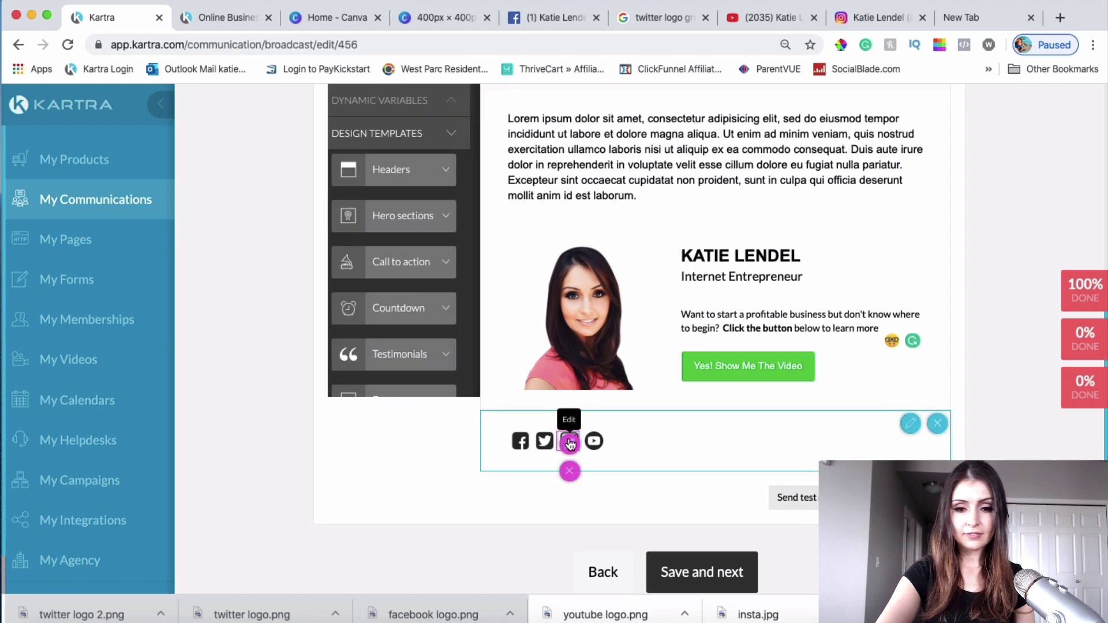
pyautogui.click(594, 441)
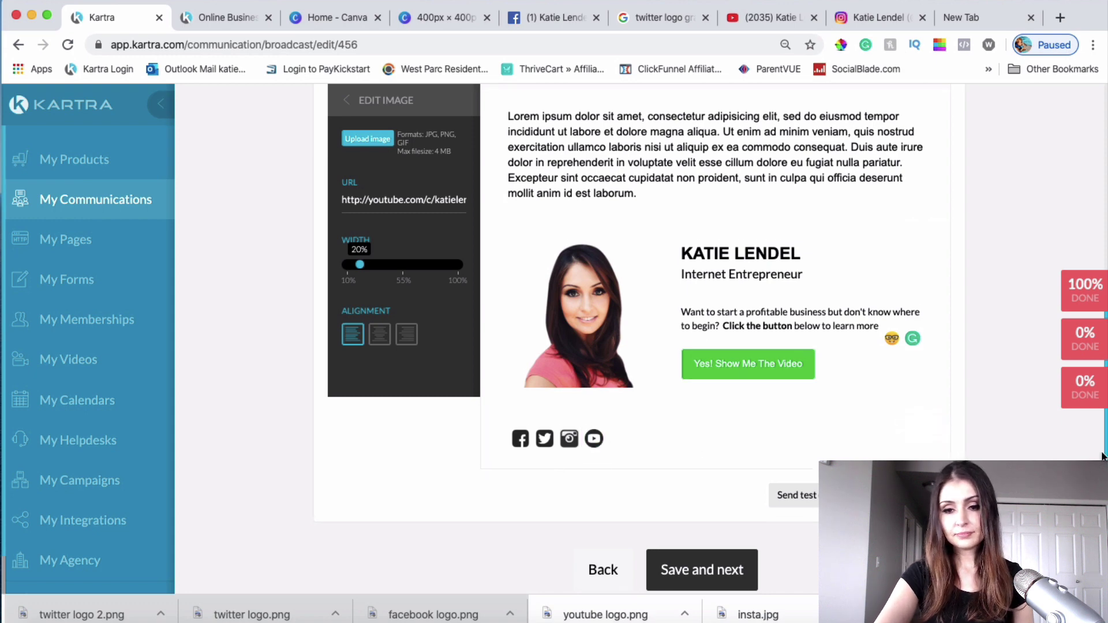
pyautogui.scroll(-1, 1102, 456)
pyautogui.scroll(4, 717, 340)
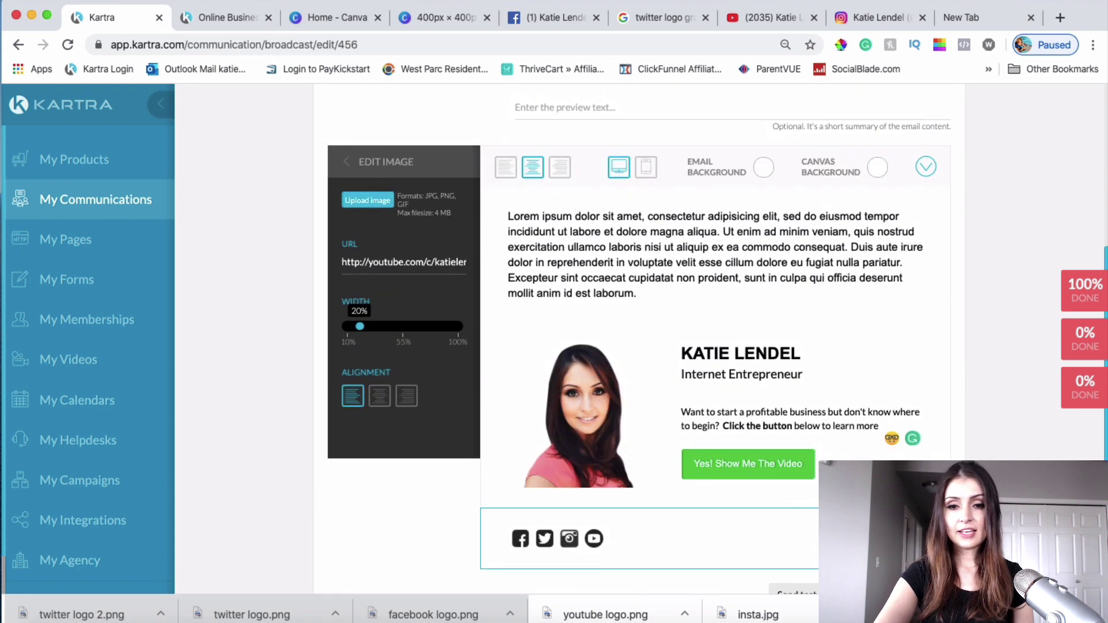
# Step: Replace the Lorem ipsum paragraph with a 'Hey, it's' greeting plus the sender's first name, then a 'Text goes here' line
pyautogui.doubleClick(651, 277)
pyautogui.click(639, 293)
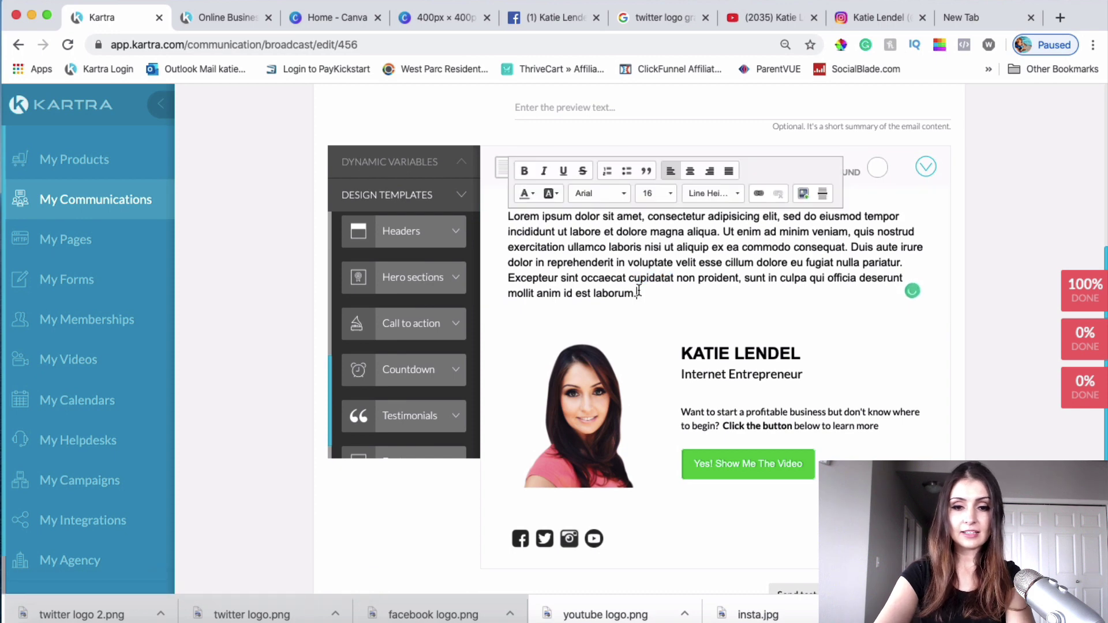
pyautogui.moveTo(635, 295); pyautogui.dragTo(503, 211)
pyautogui.moveTo(510, 222); pyautogui.dragTo(508, 216)
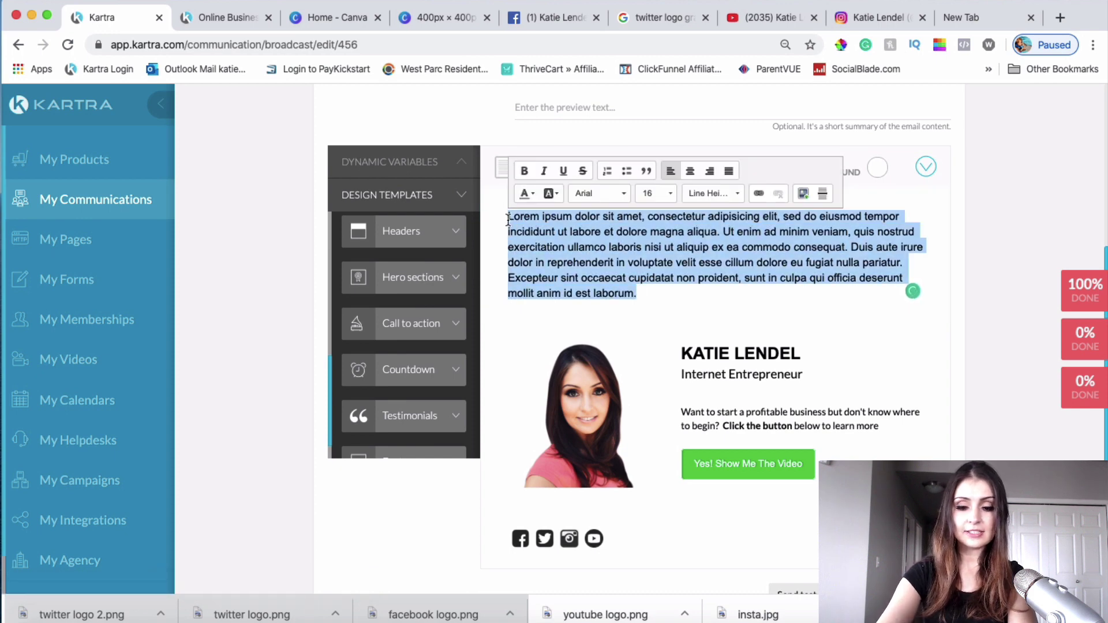
pyautogui.write("Hey, it's")
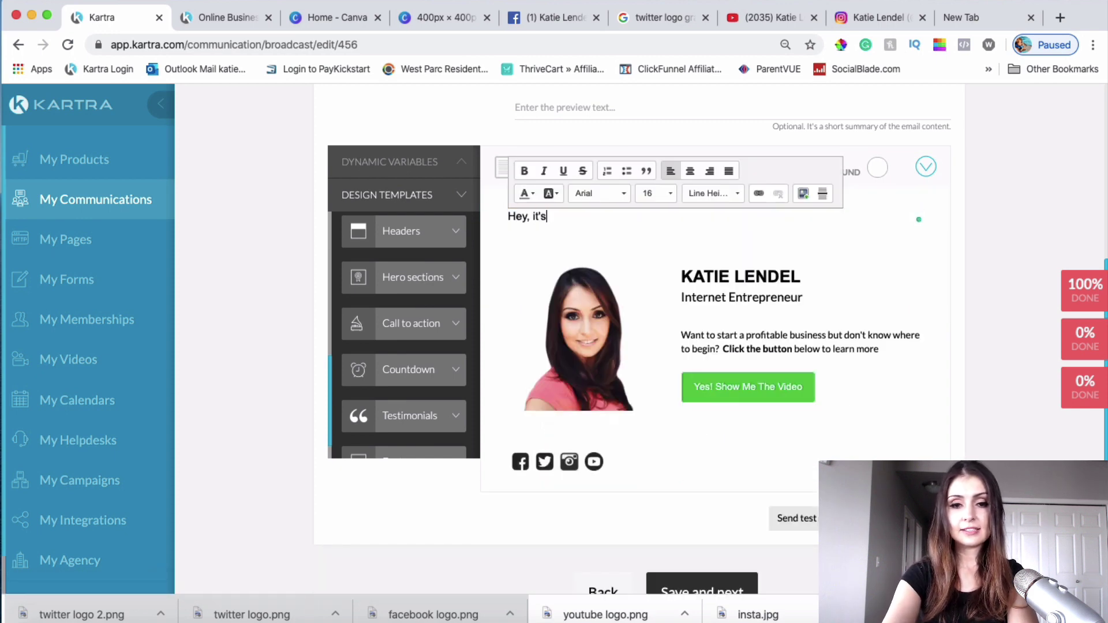
pyautogui.write(' Katie')
pyautogui.press('Return')
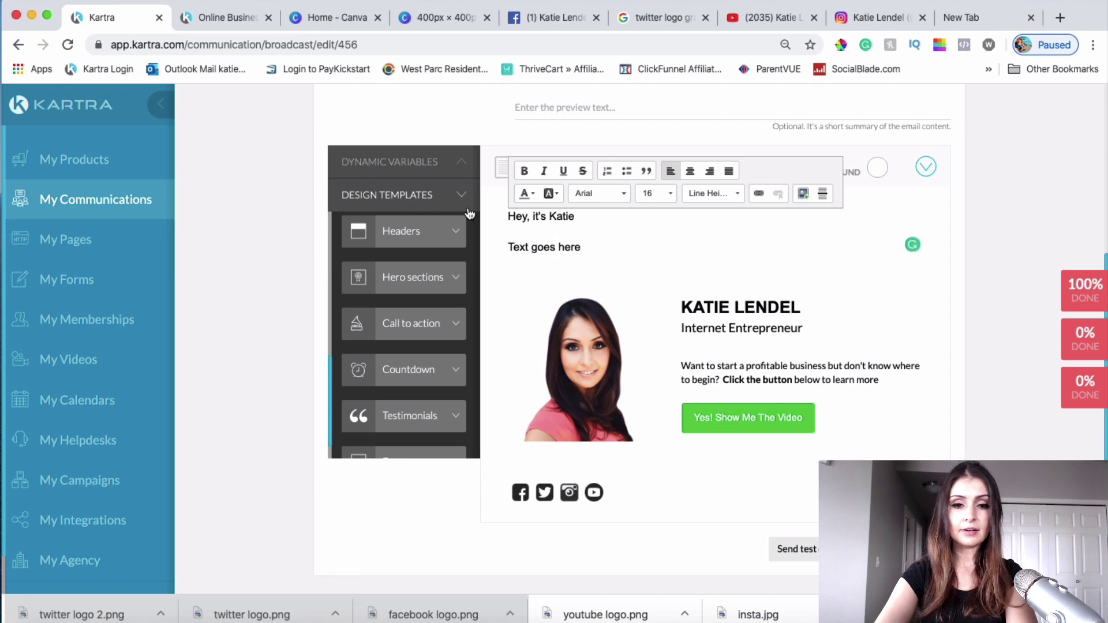
pyautogui.click(954, 393)
pyautogui.scroll(-2, 954, 394)
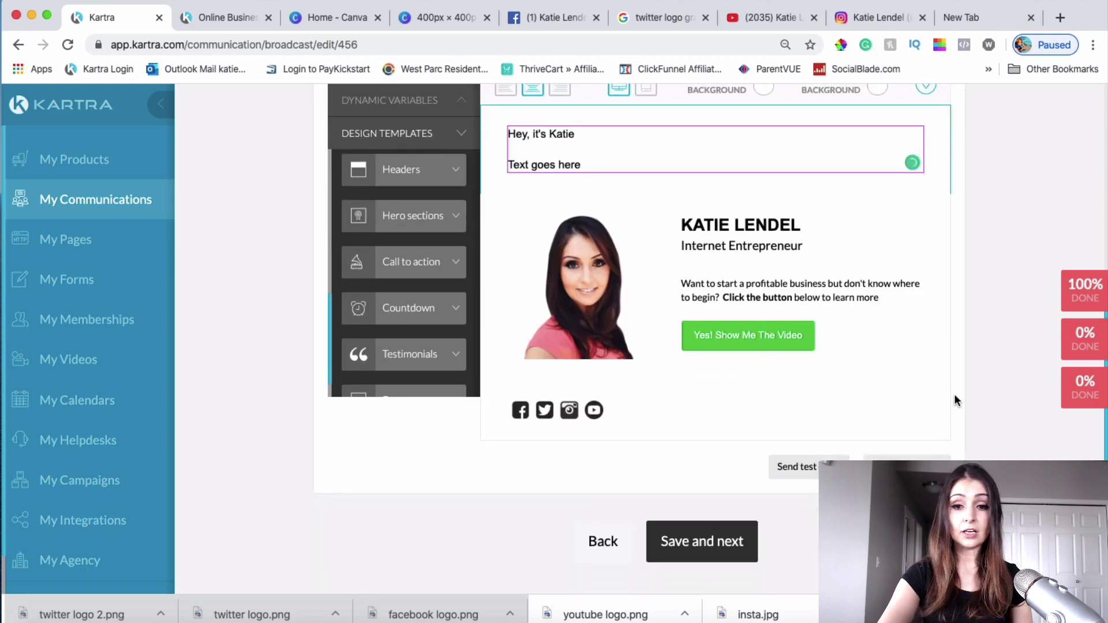
# Step: Set the Yes! Show Me The Video button background to yellow F6C746
pyautogui.moveTo(779, 350)
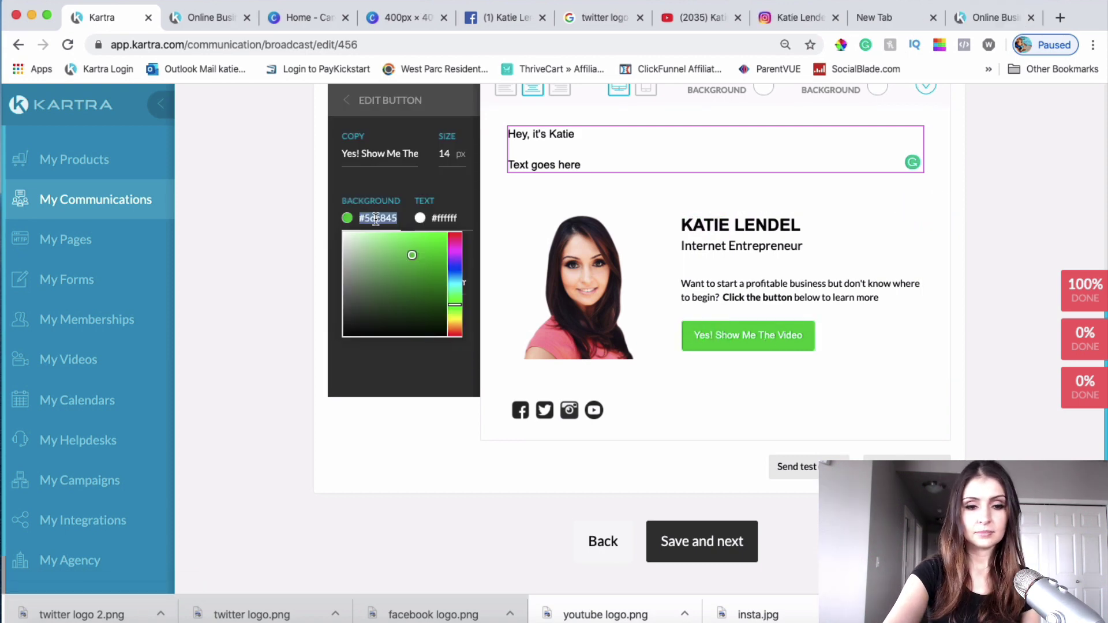
pyautogui.write('F6C746')
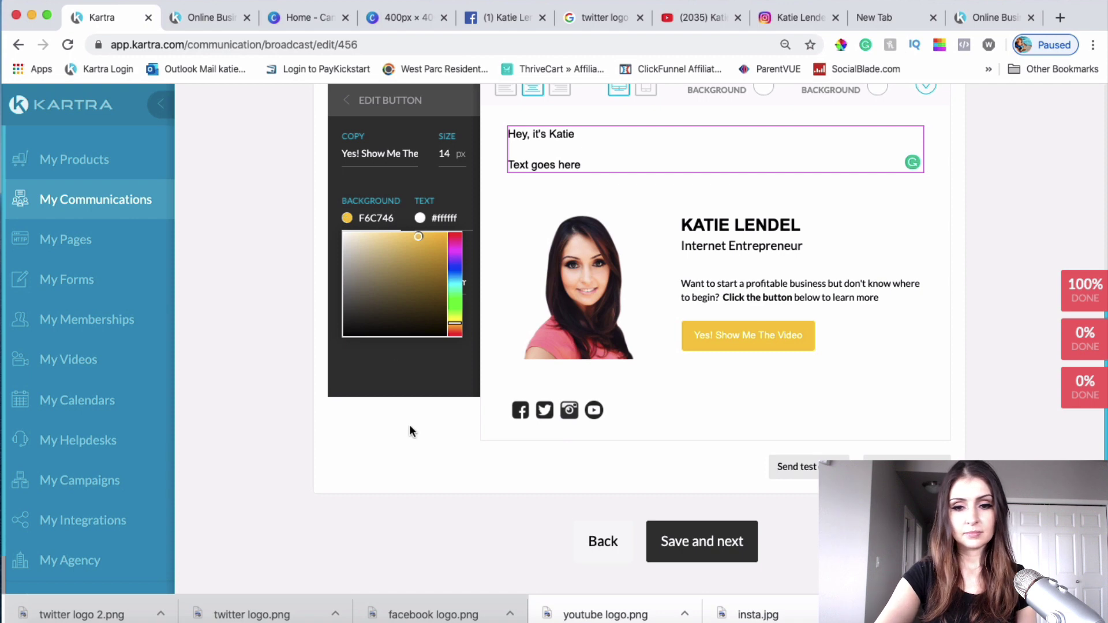
pyautogui.click(372, 410)
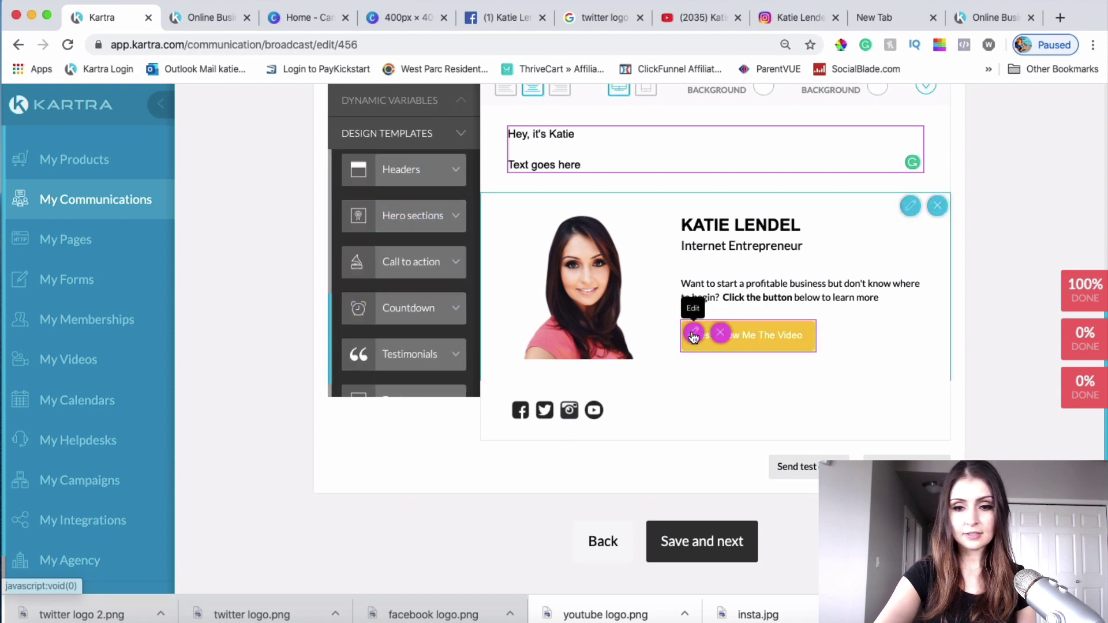
# Step: Change the video button's label text colour to black
pyautogui.click(695, 333)
pyautogui.click(425, 221)
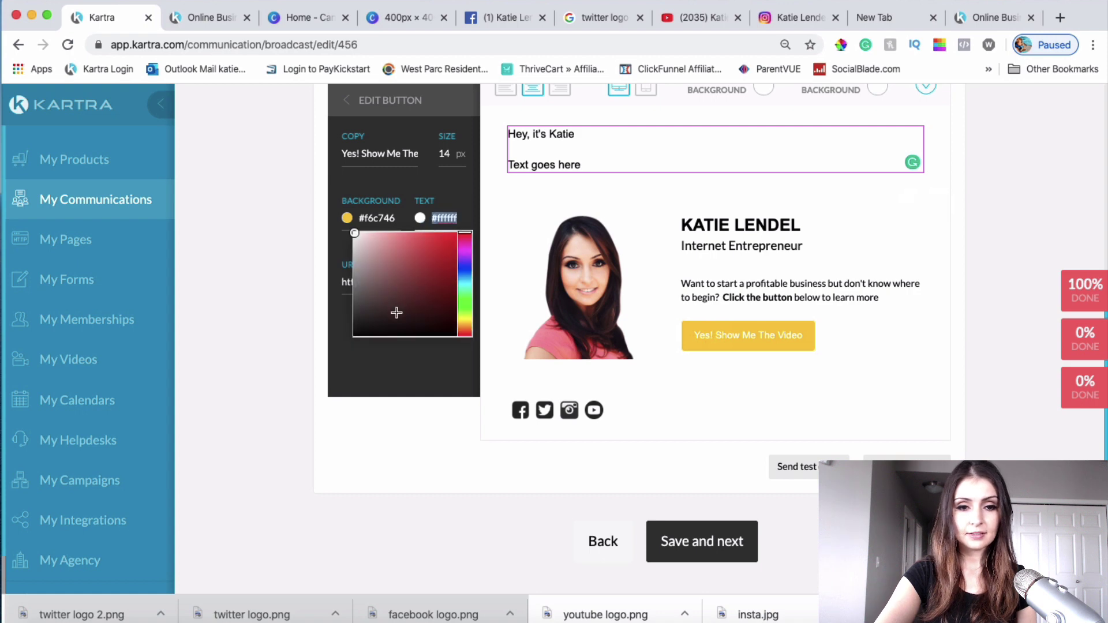
pyautogui.moveTo(365, 325); pyautogui.dragTo(329, 366)
pyautogui.click(455, 457)
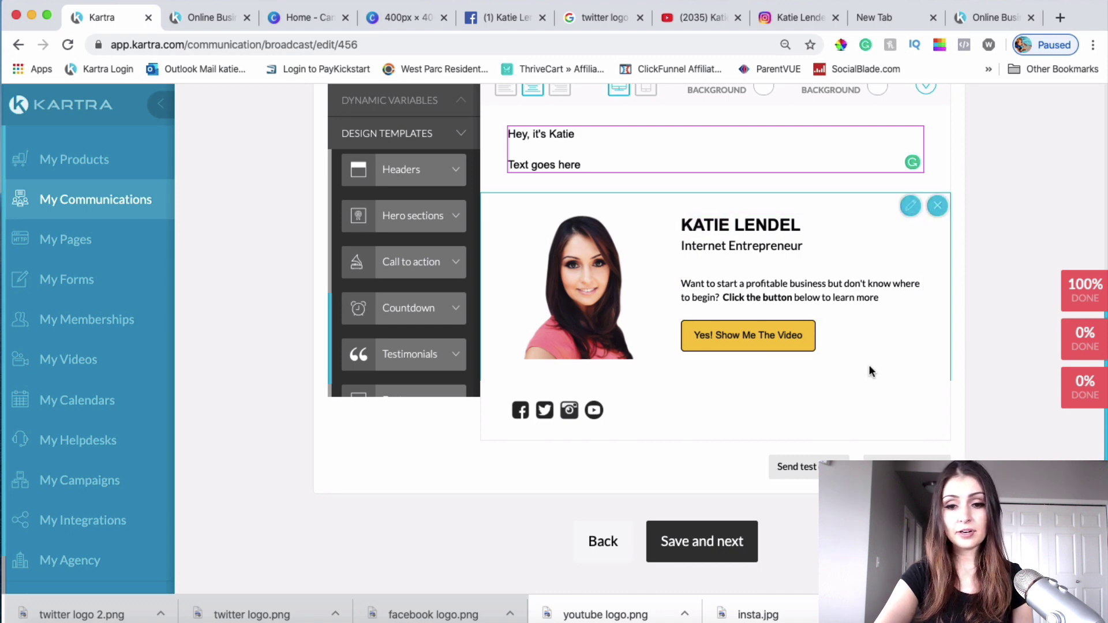
pyautogui.scroll(-1, 927, 371)
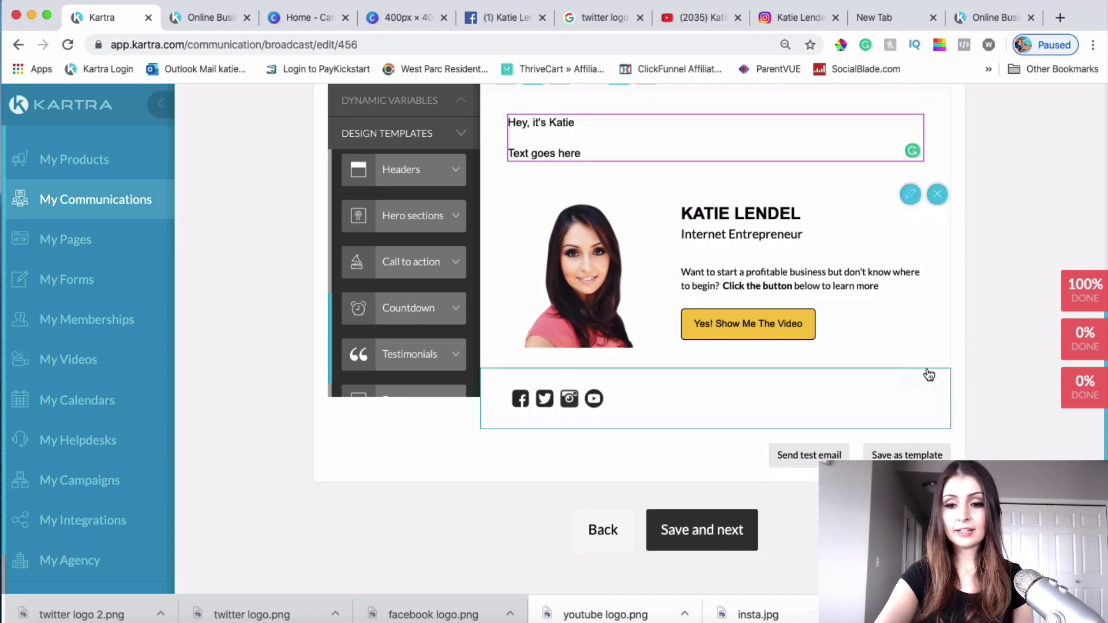
# Step: Send a test of the broadcast email to your own email address, then open a new browser tab
pyautogui.scroll(-2, 929, 375)
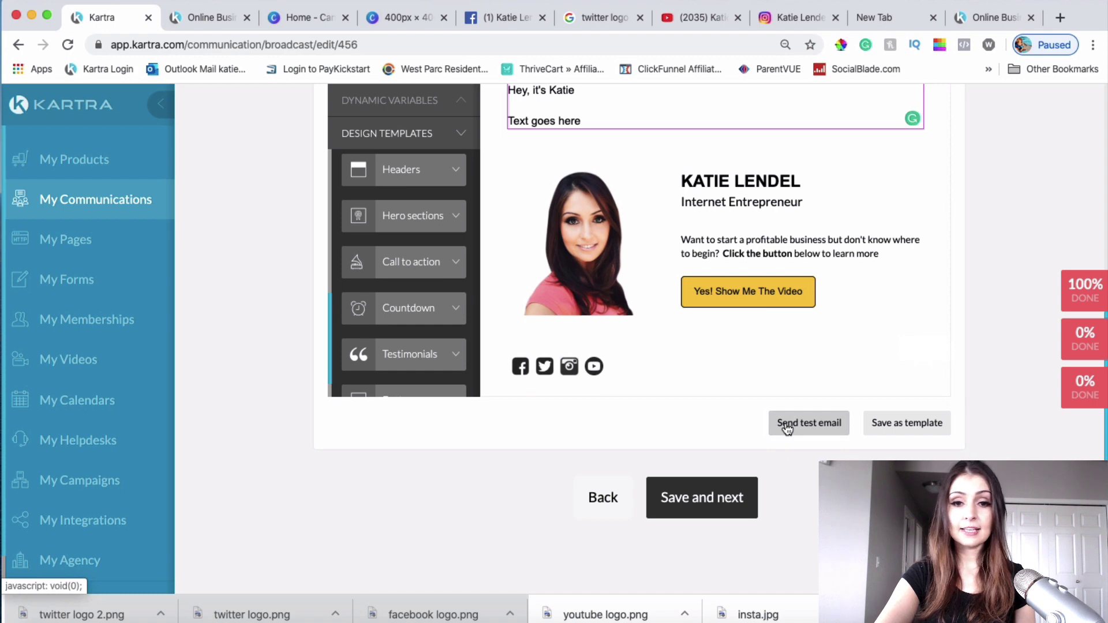
pyautogui.scroll(6, 786, 427)
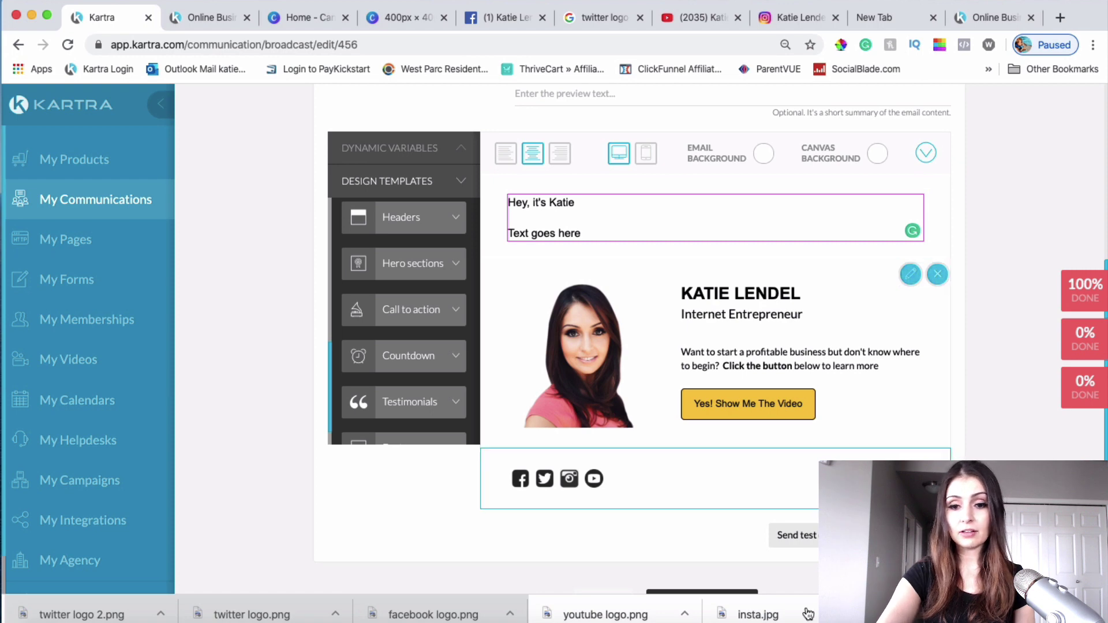
pyautogui.click(795, 536)
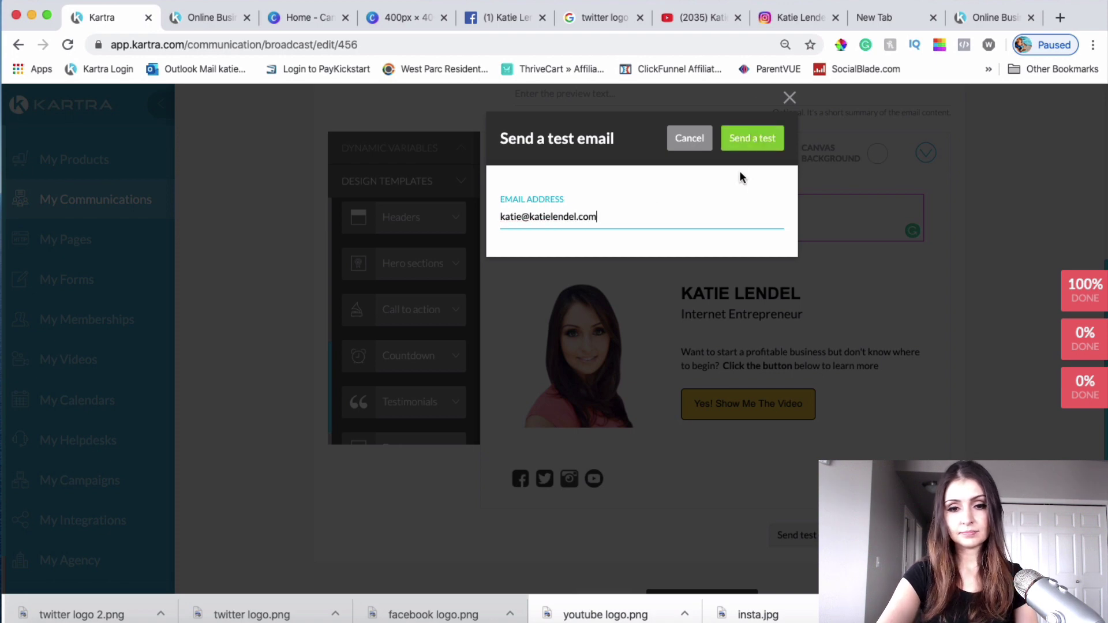
pyautogui.click(770, 148)
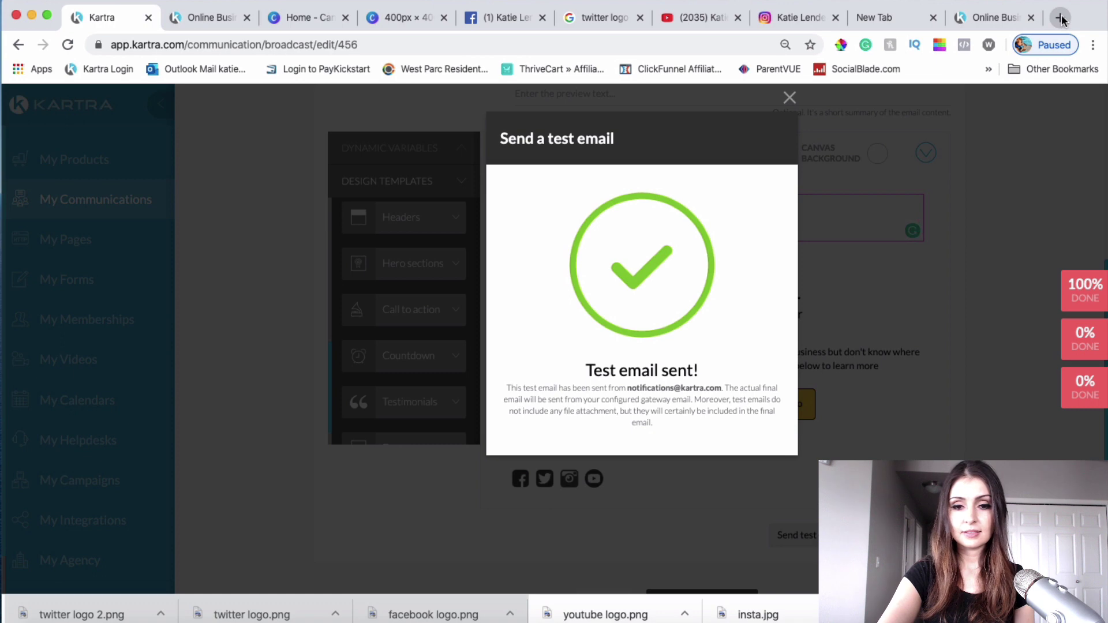
pyautogui.click(790, 98)
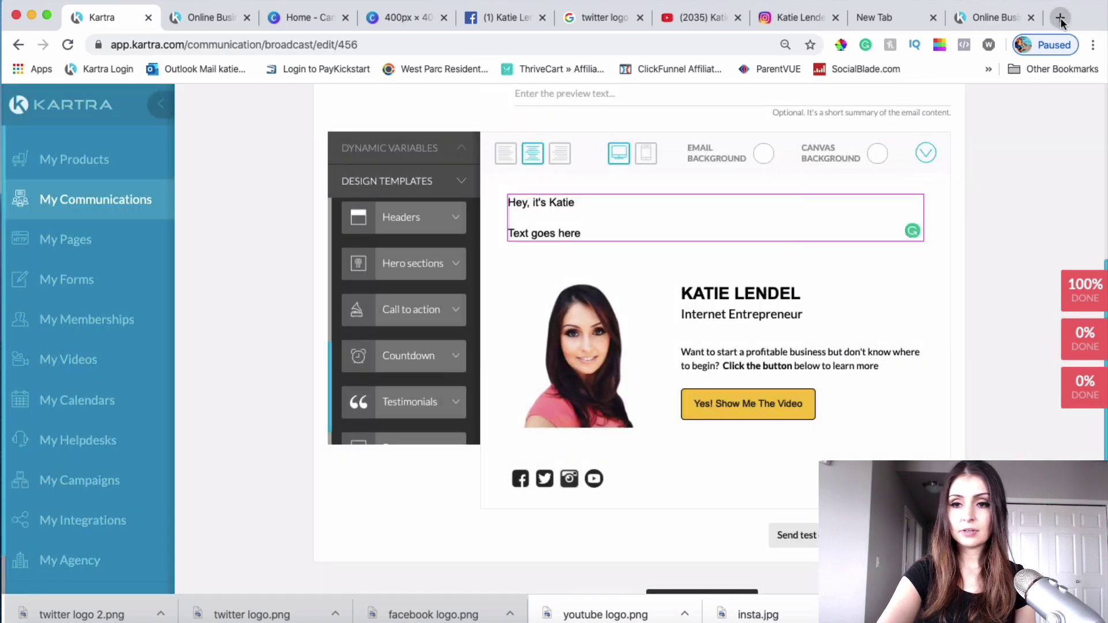
pyautogui.click(1060, 18)
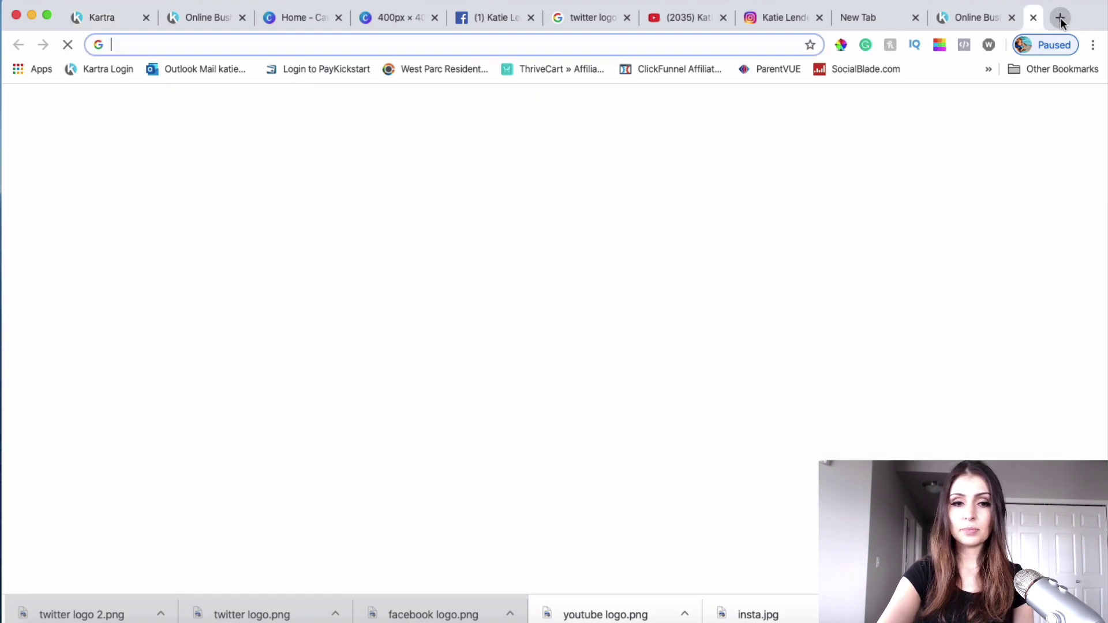
# Step: Open the test email in Outlook Mail and follow its yellow button to the challenge opt-in page
pyautogui.click(184, 70)
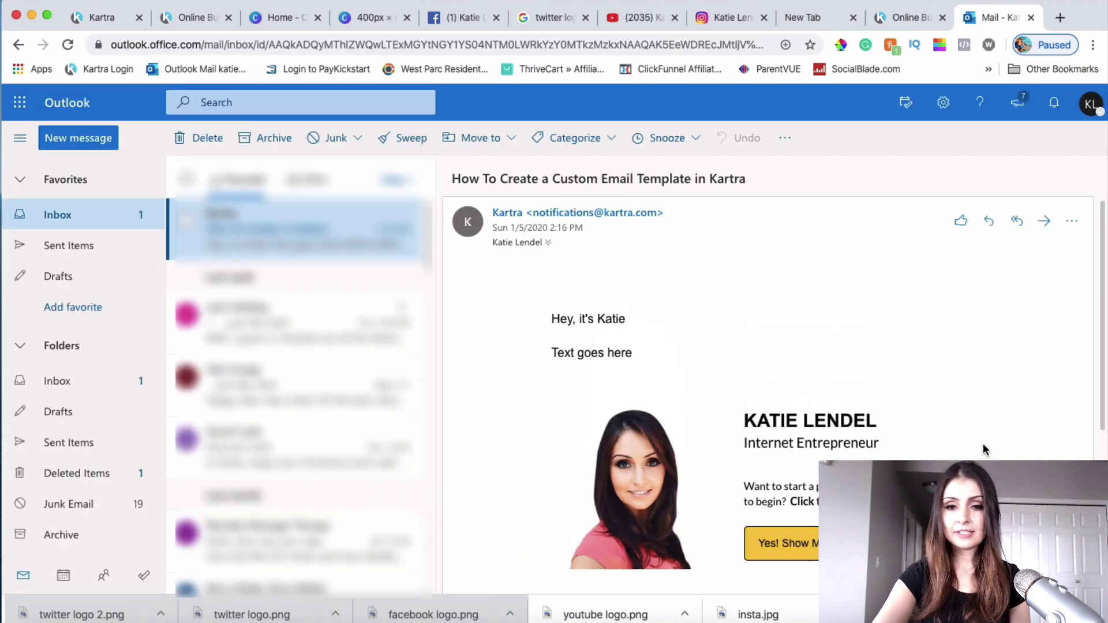
pyautogui.scroll(-3, 983, 443)
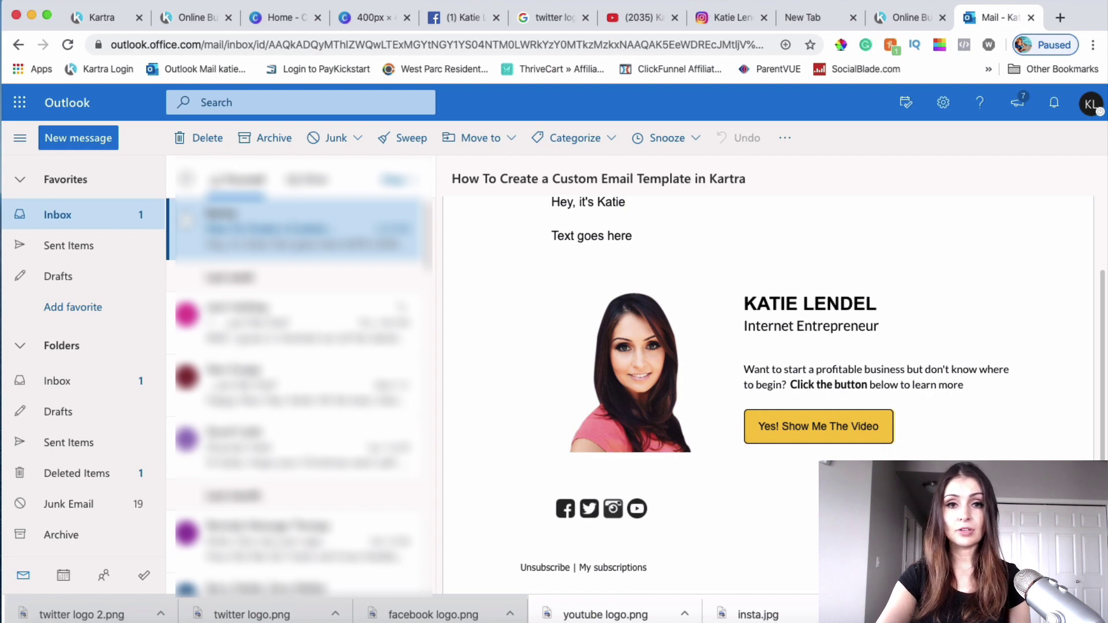
pyautogui.scroll(3, 926, 413)
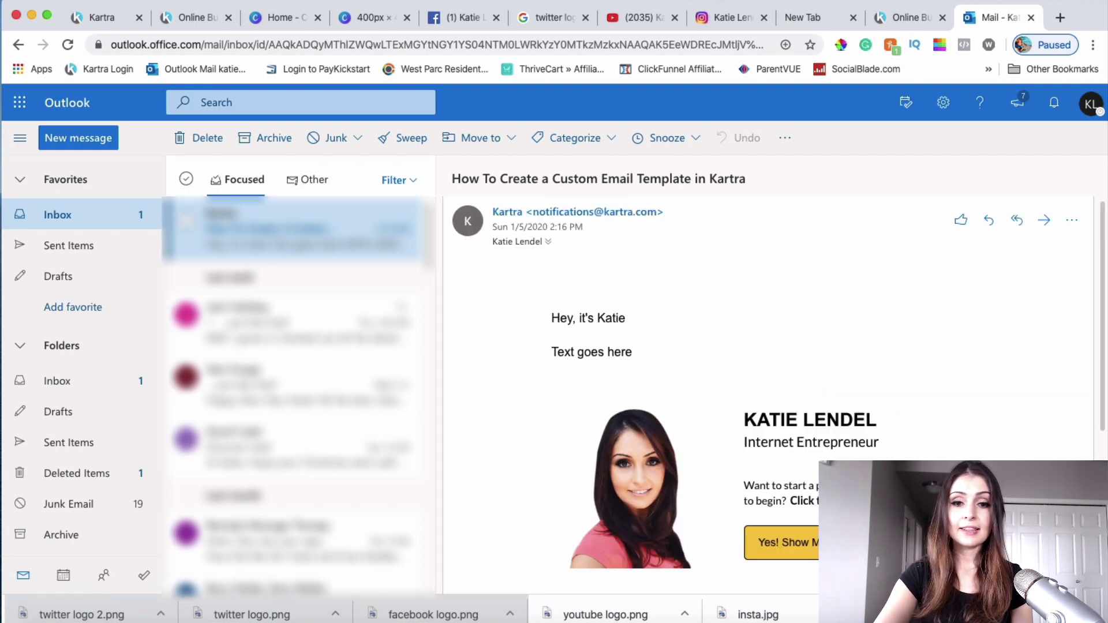
pyautogui.scroll(-2, 661, 321)
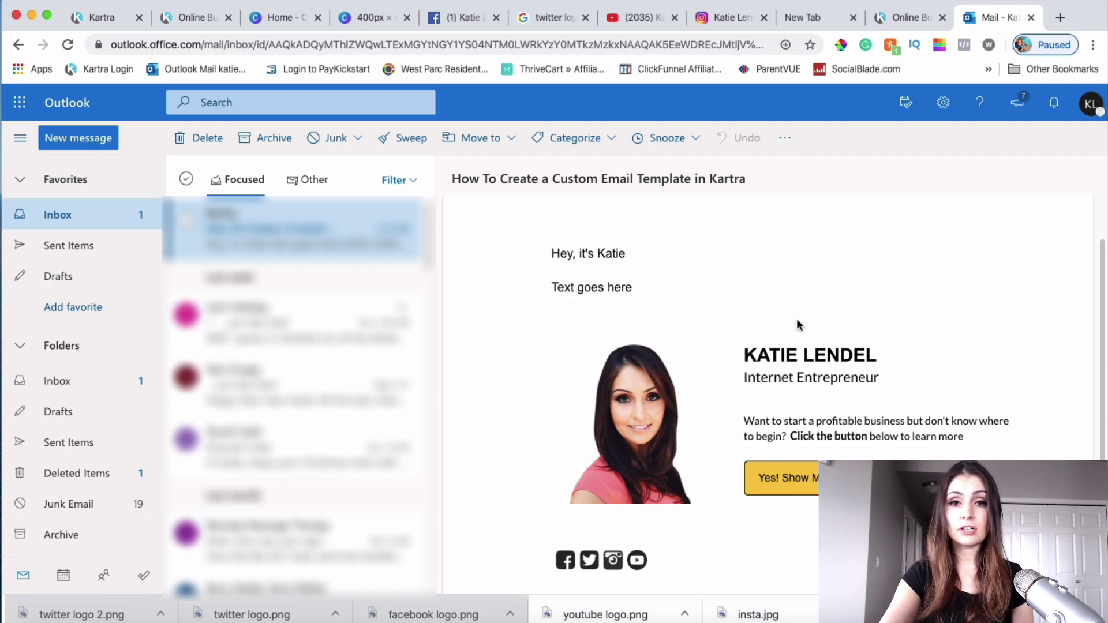
pyautogui.scroll(-1, 796, 325)
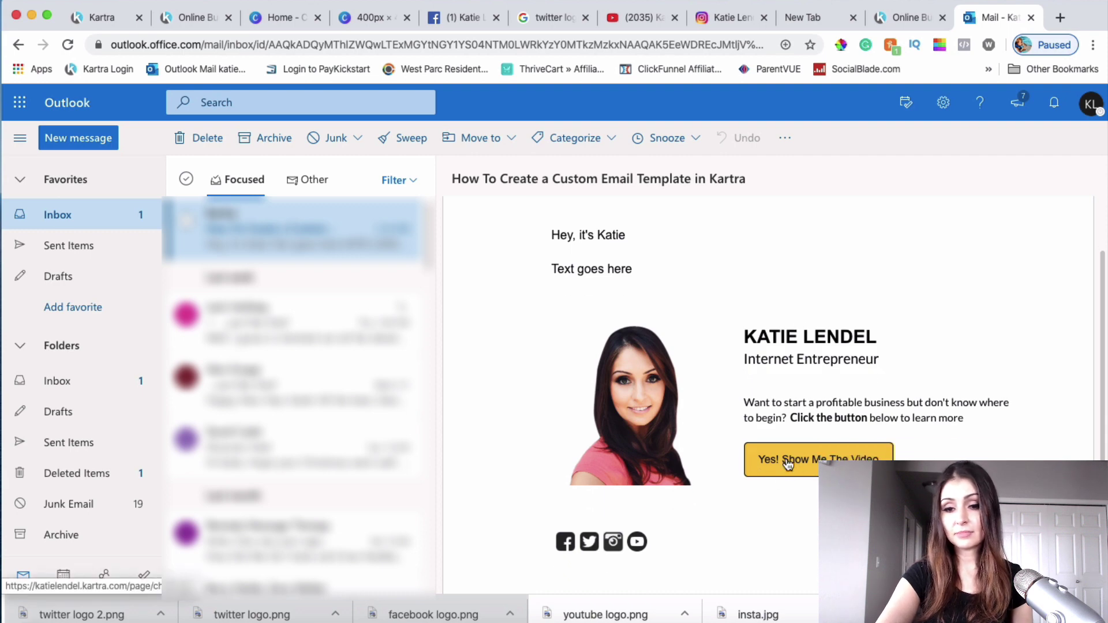
pyautogui.click(831, 464)
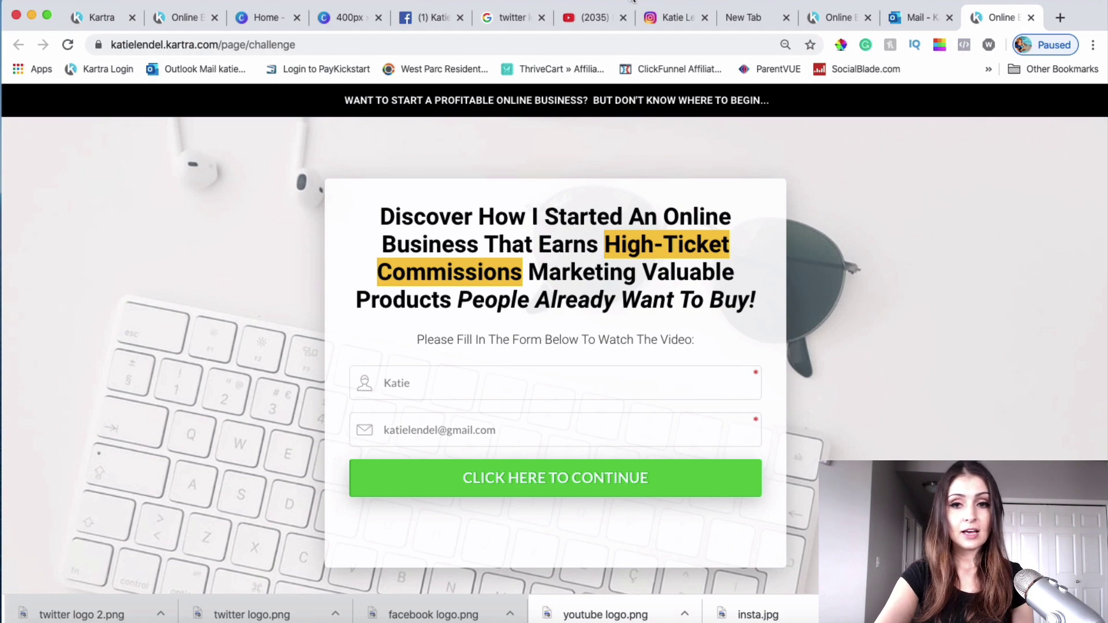
# Step: Confirm the test email's Facebook icon opens the Facebook profile
pyautogui.click(918, 15)
pyautogui.scroll(-2, 788, 465)
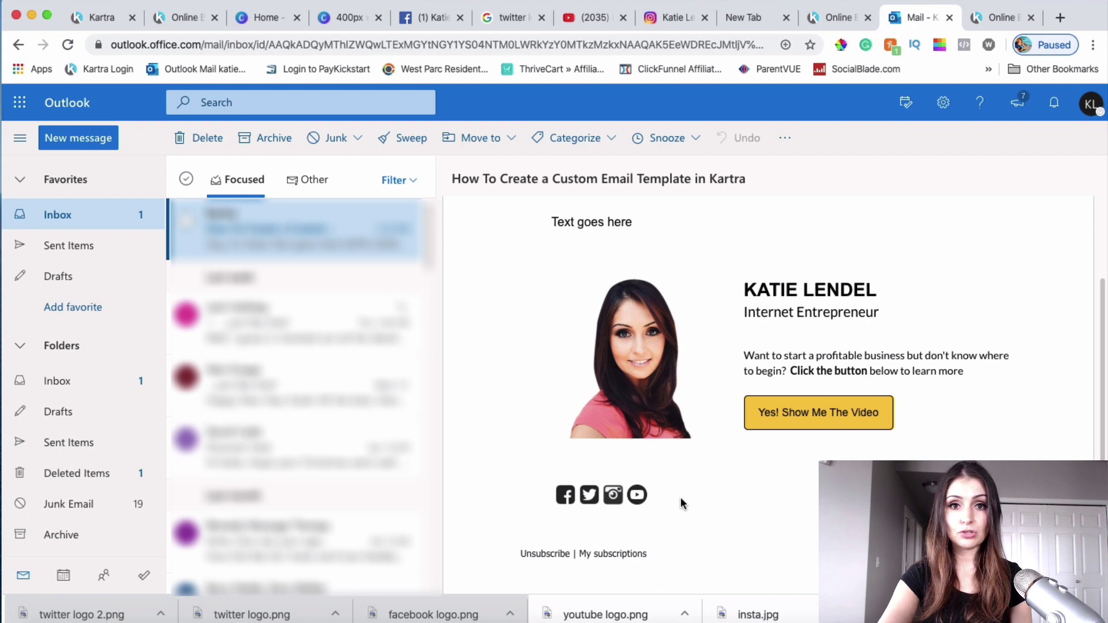
pyautogui.click(566, 496)
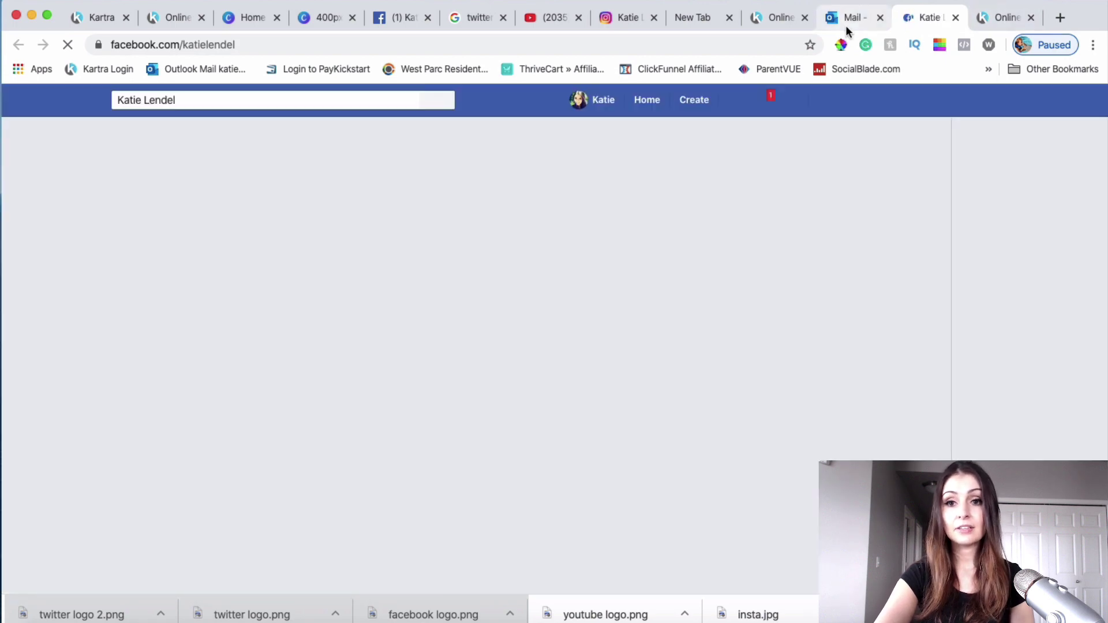
pyautogui.click(846, 25)
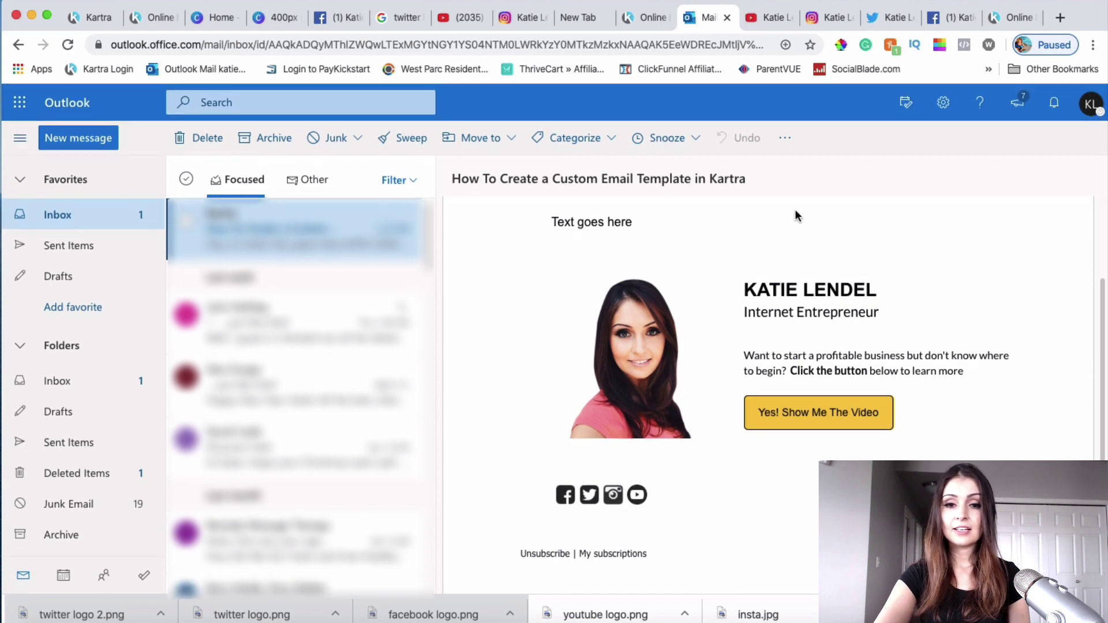
# Step: Look back over the test email, then return to the Kartra email editor tab
pyautogui.scroll(5, 747, 306)
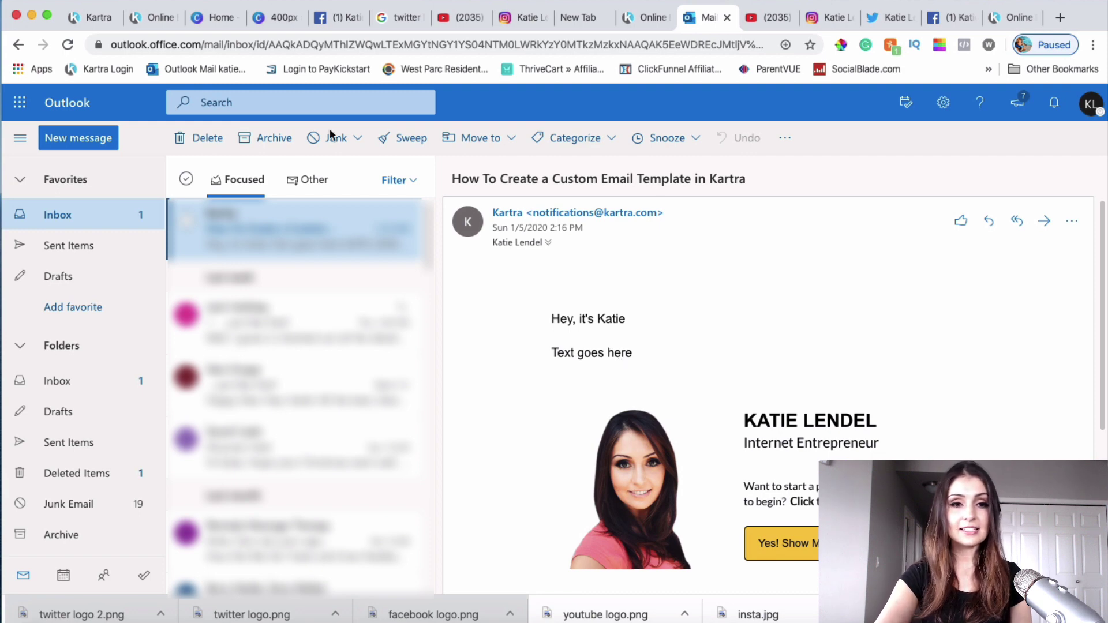
pyautogui.scroll(-5, 870, 421)
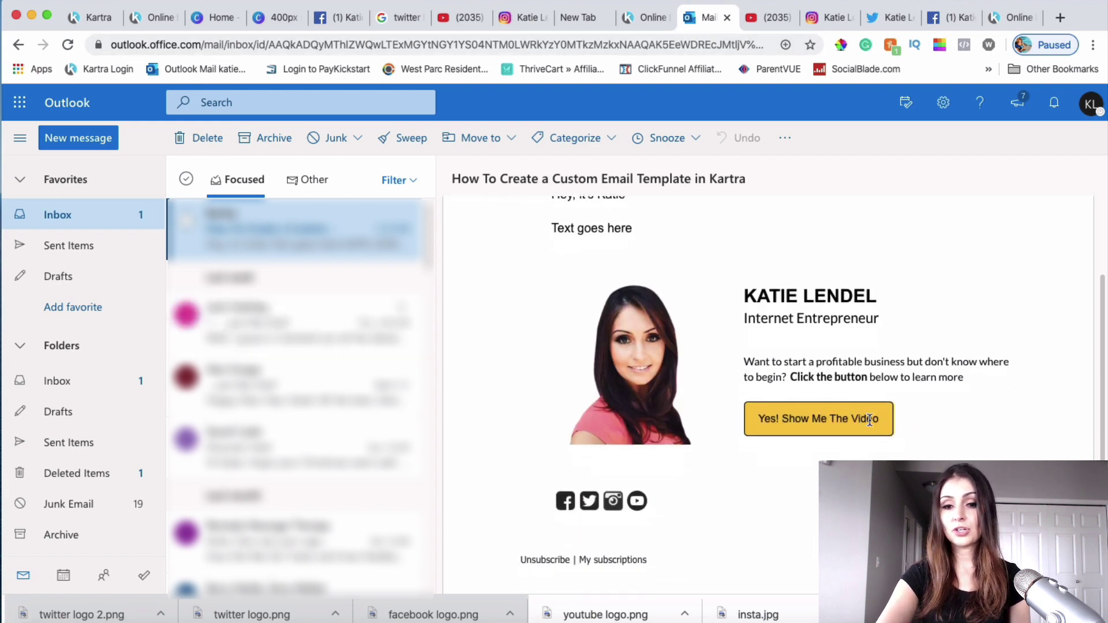
pyautogui.scroll(3, 870, 420)
pyautogui.scroll(2, 870, 420)
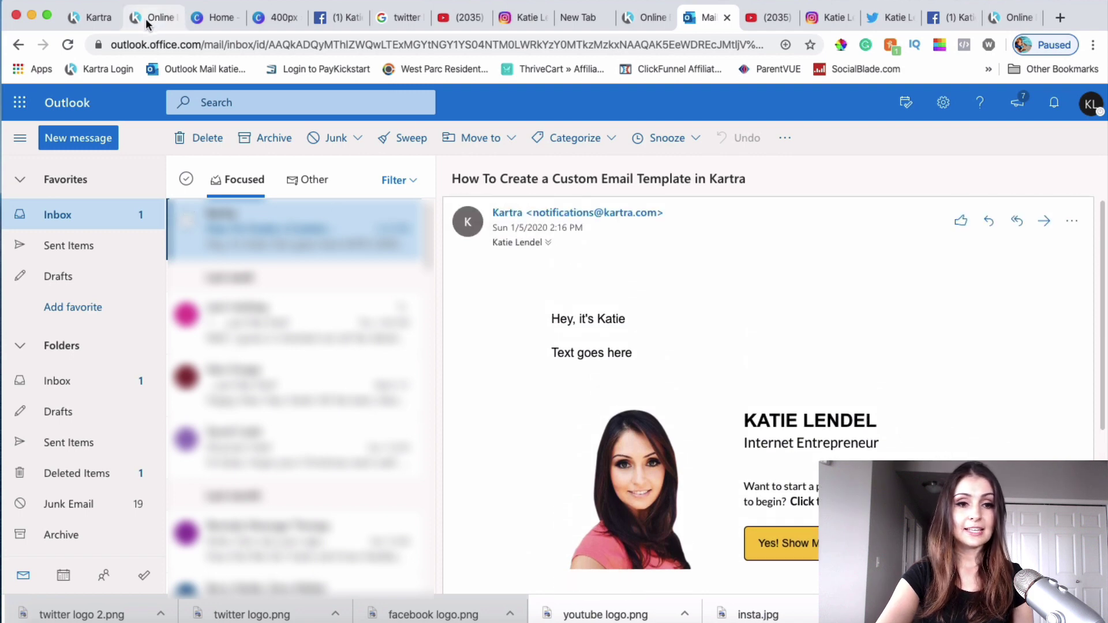
pyautogui.click(88, 19)
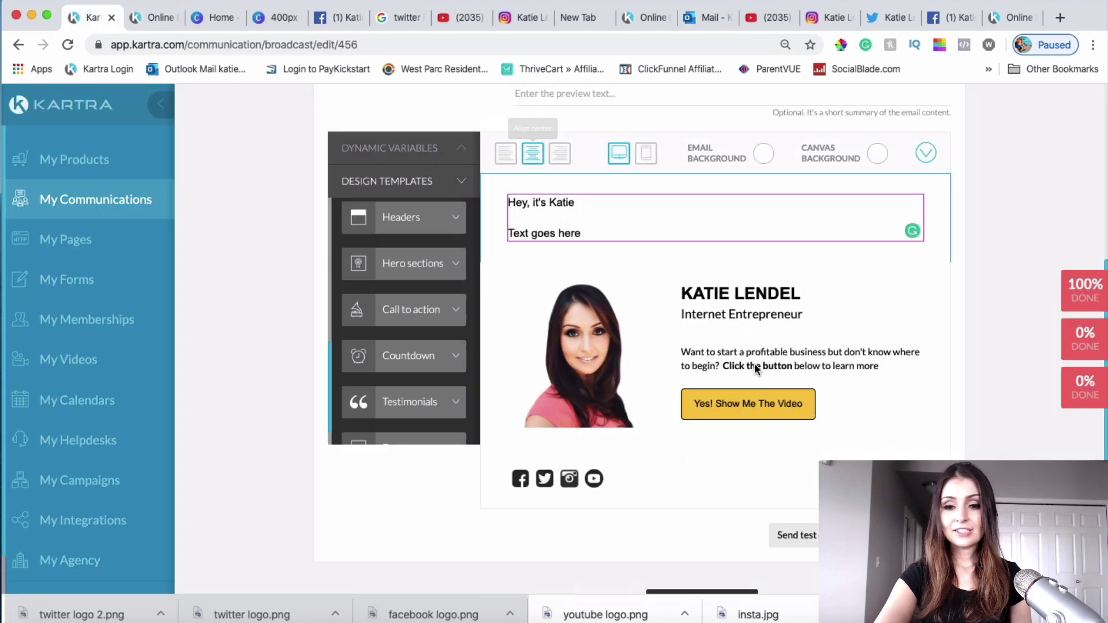
pyautogui.scroll(3, 940, 444)
pyautogui.scroll(-5, 940, 445)
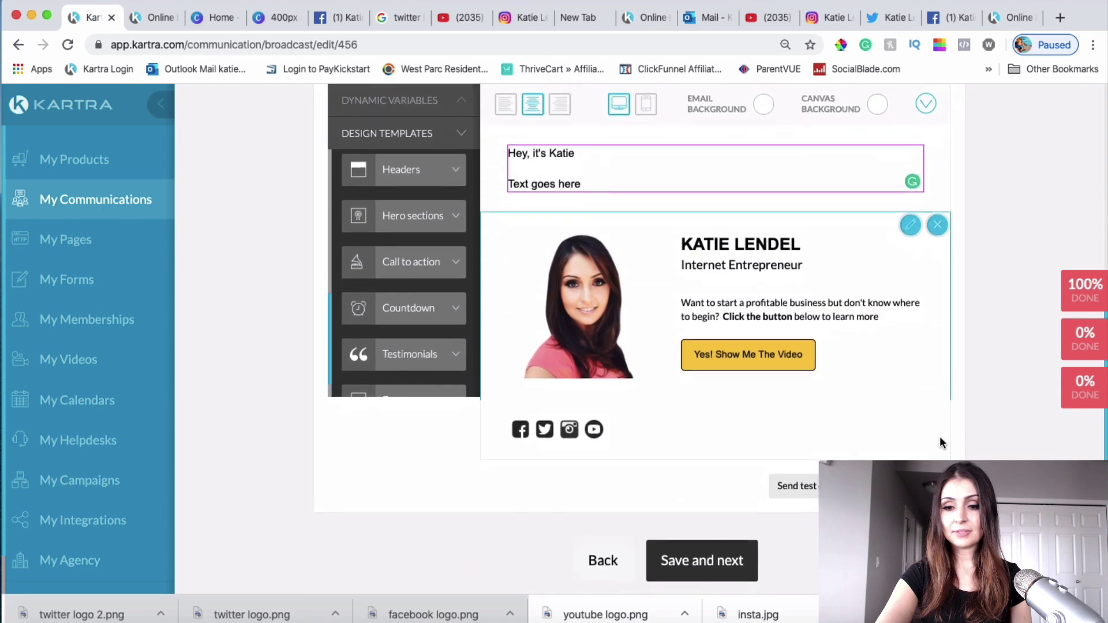
pyautogui.scroll(1, 939, 438)
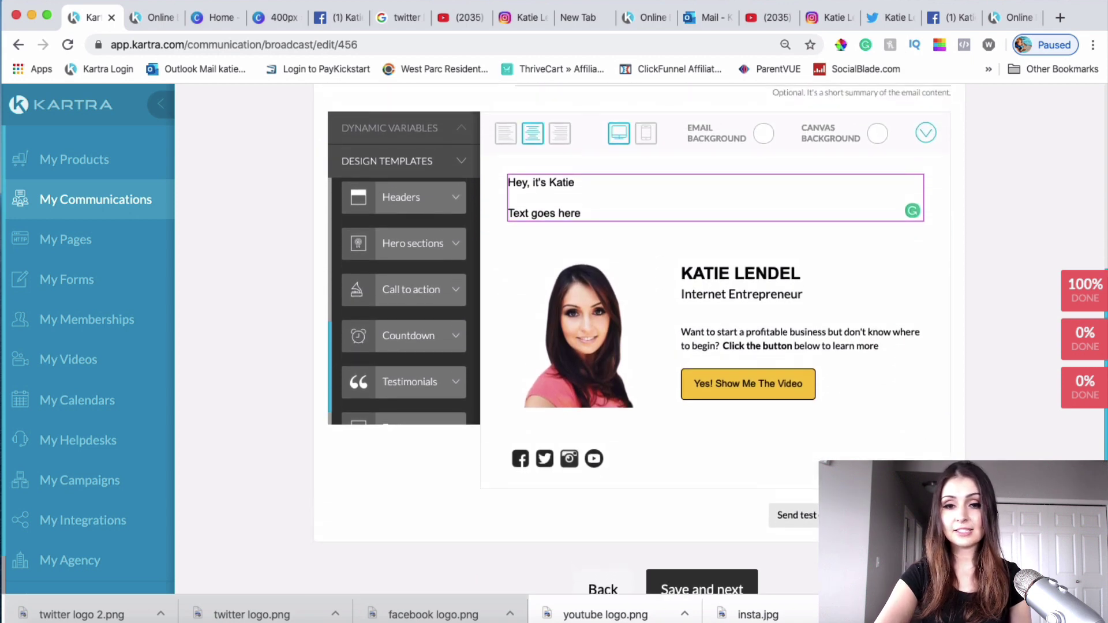
pyautogui.click(389, 129)
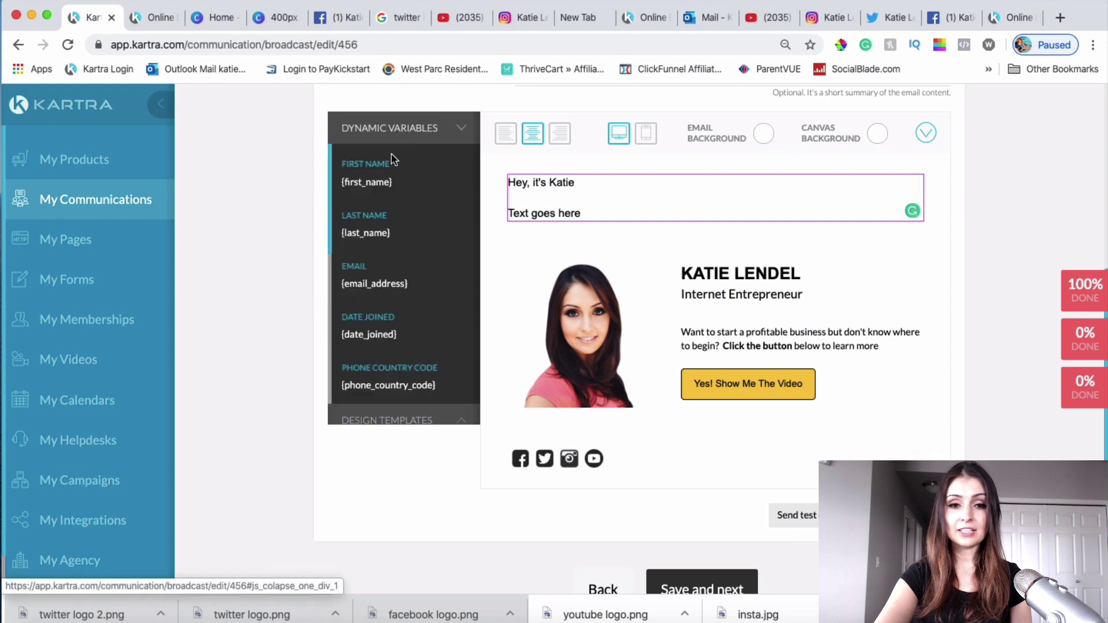
pyautogui.click(389, 132)
pyautogui.click(379, 168)
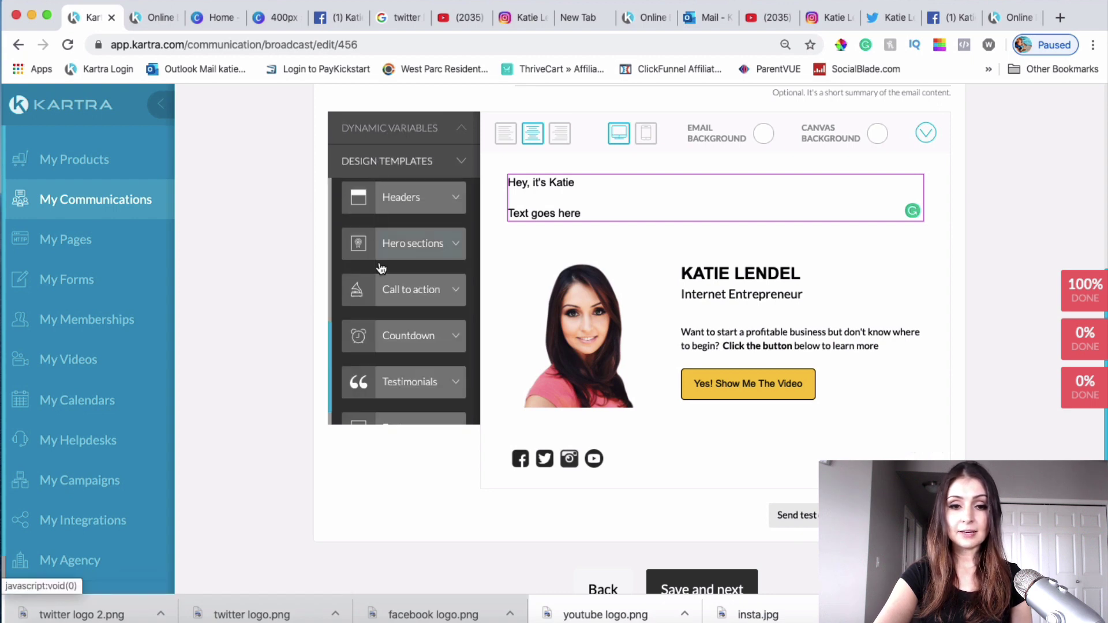
pyautogui.scroll(2, 381, 271)
pyautogui.scroll(5, 921, 327)
pyautogui.scroll(-8, 922, 329)
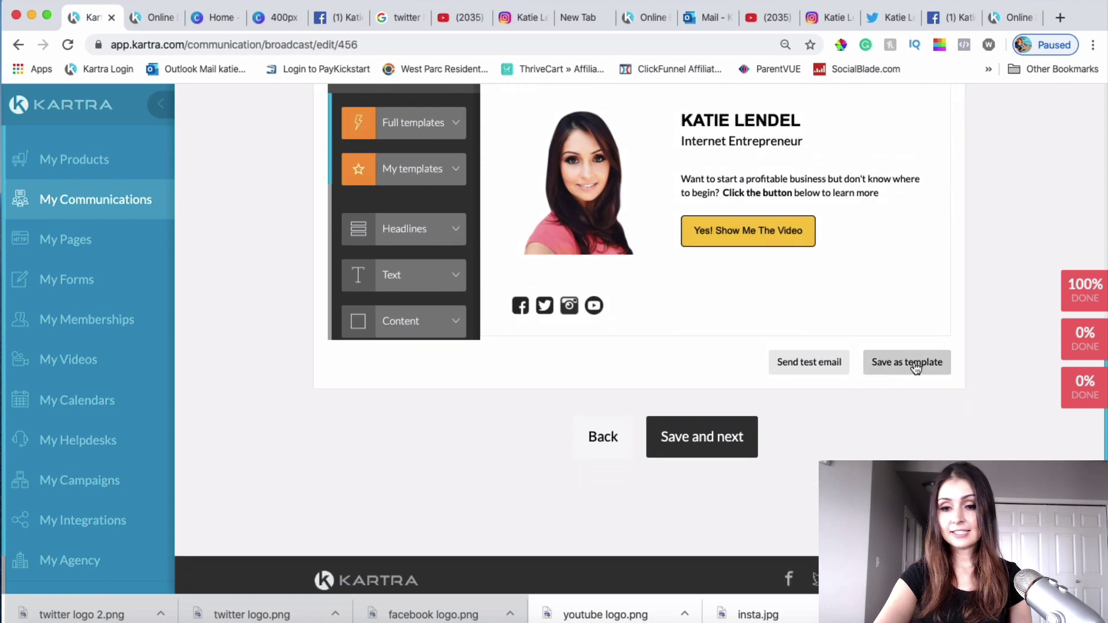
# Step: Save the broadcast email design as a reusable Kartra template
pyautogui.click(926, 364)
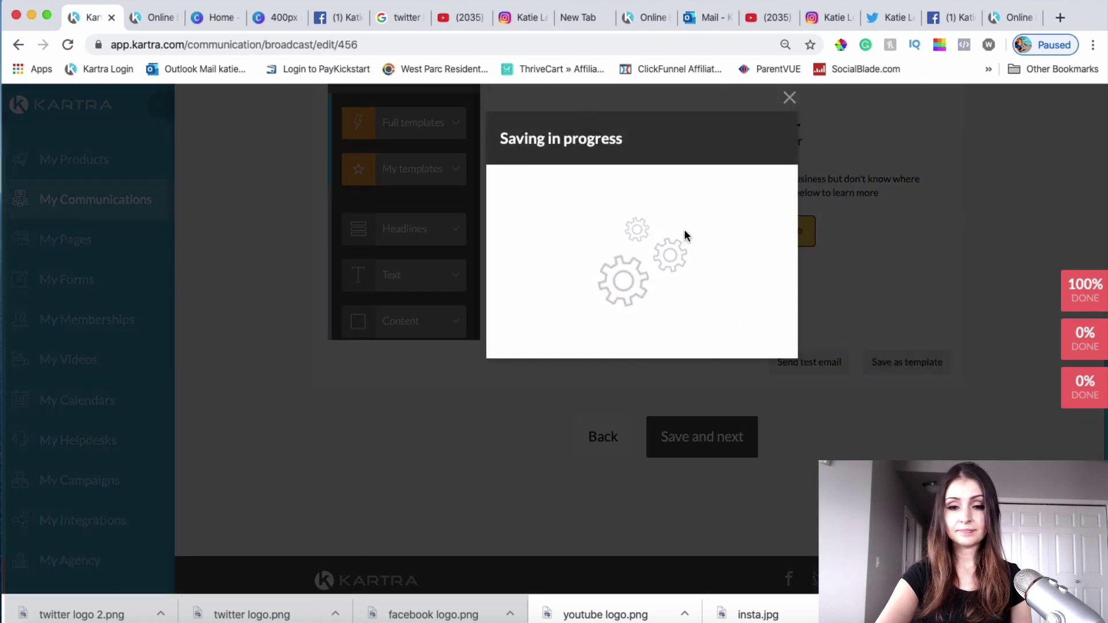
pyautogui.click(789, 98)
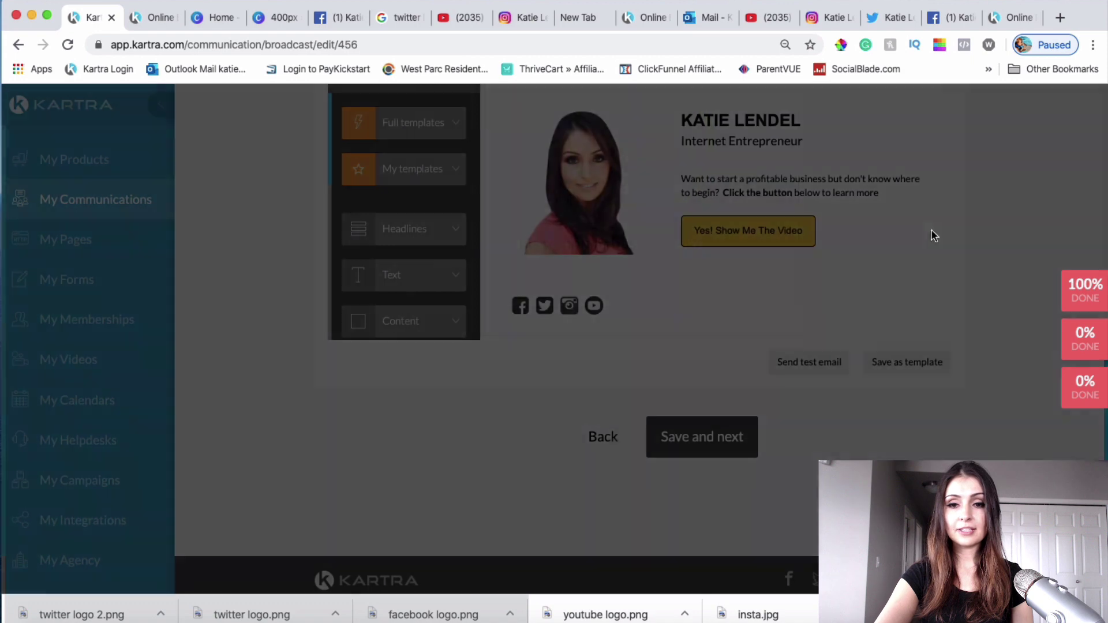
pyautogui.scroll(2, 951, 259)
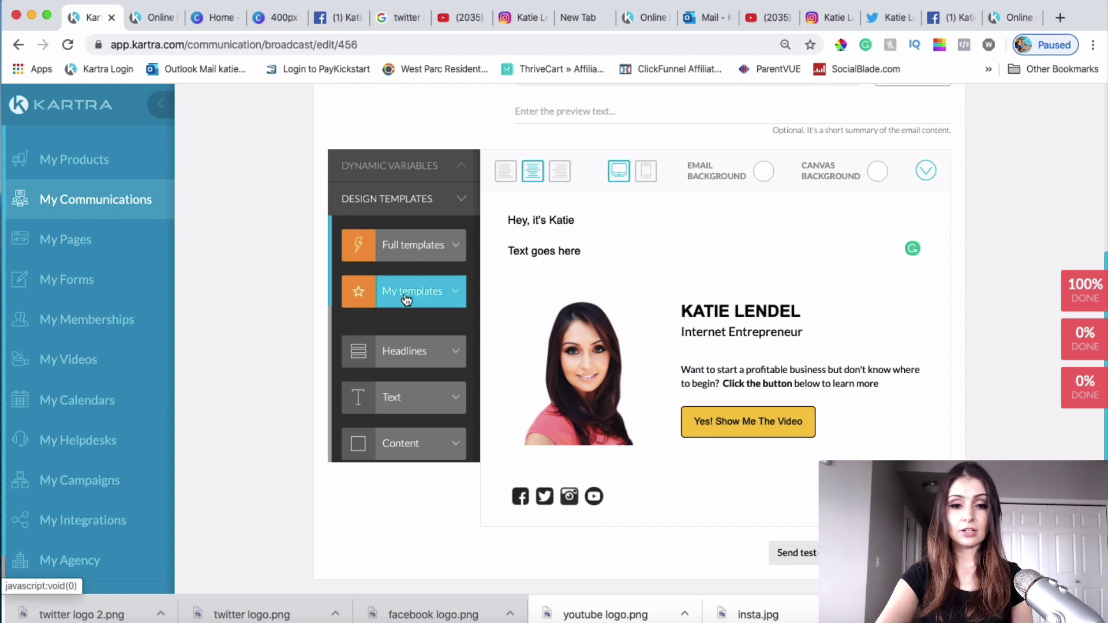
# Step: Check that the new template is listed under My templates in Design Templates
pyautogui.click(407, 294)
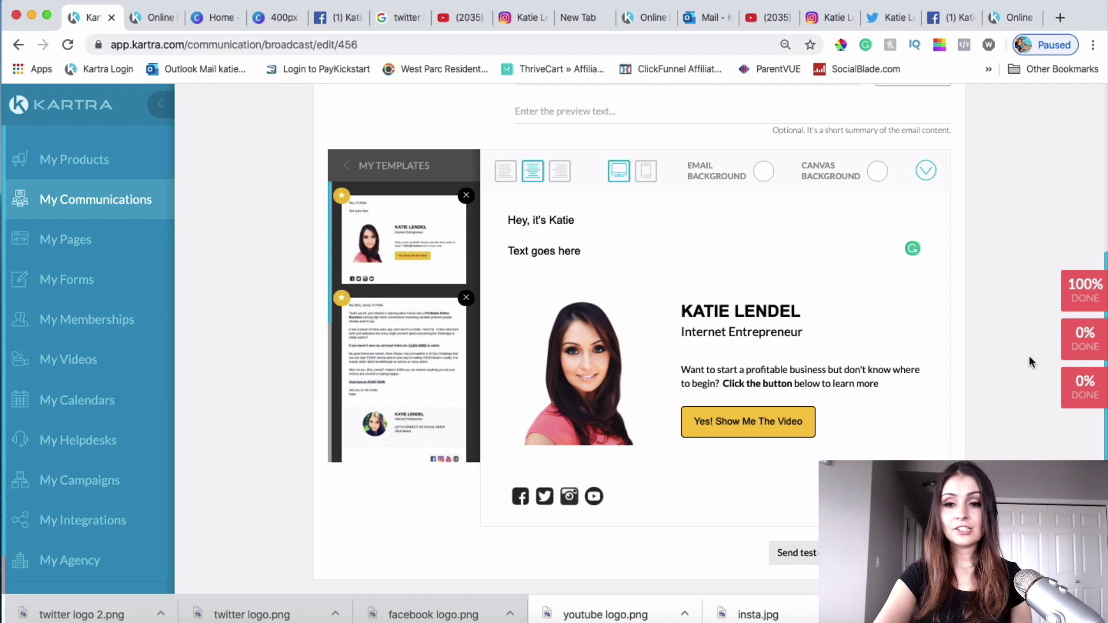
pyautogui.scroll(1, 1025, 386)
pyautogui.scroll(1, 1025, 386)
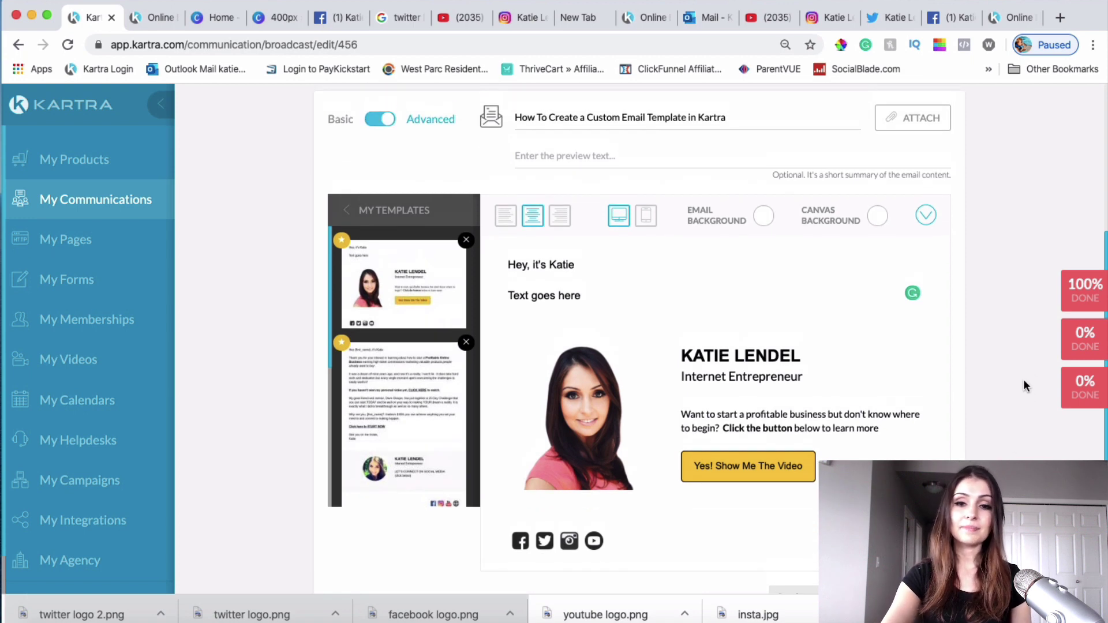